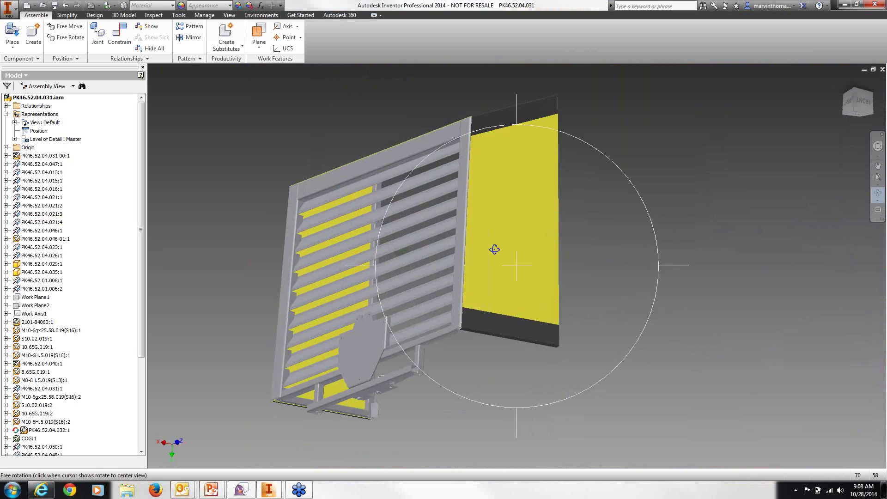
# - Activate the Frame Assembly level of detail for the assembly
pyautogui.rightClick(632, 242)
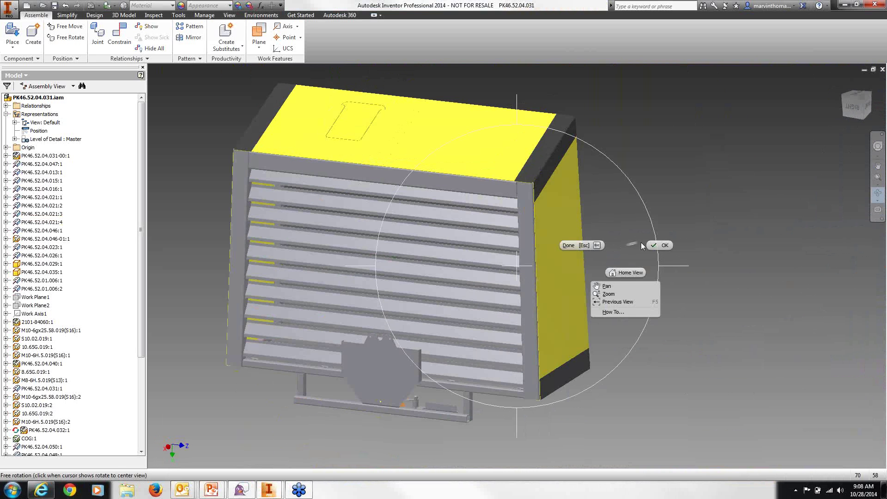
pyautogui.click(646, 241)
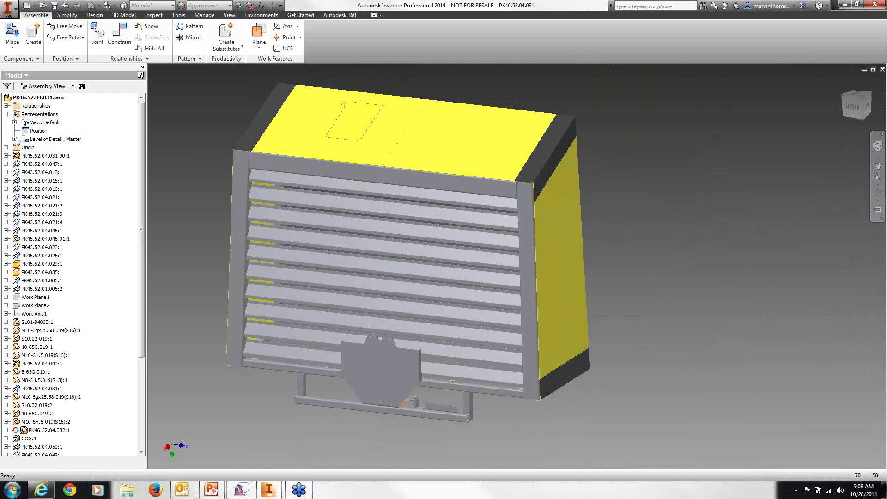
pyautogui.click(15, 140)
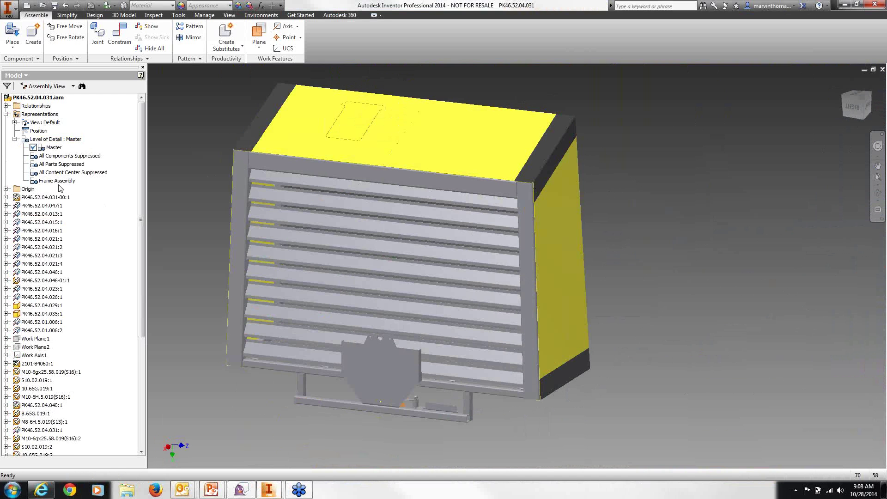
pyautogui.click(58, 182)
pyautogui.rightClick(35, 184)
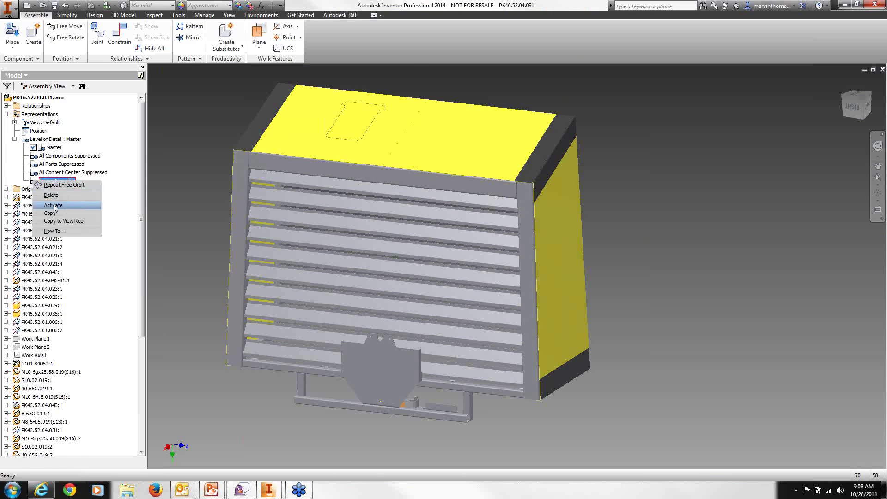
pyautogui.click(49, 185)
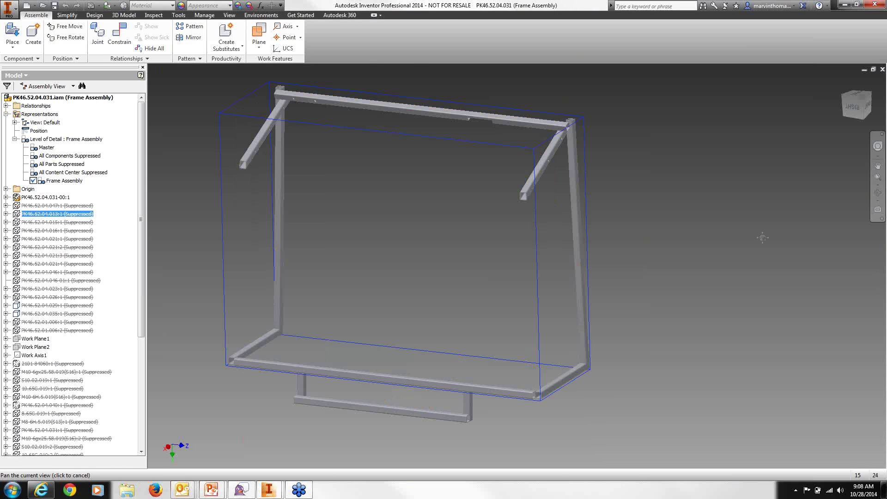
# - Examine the bare tube frame from several angles
pyautogui.click(878, 194)
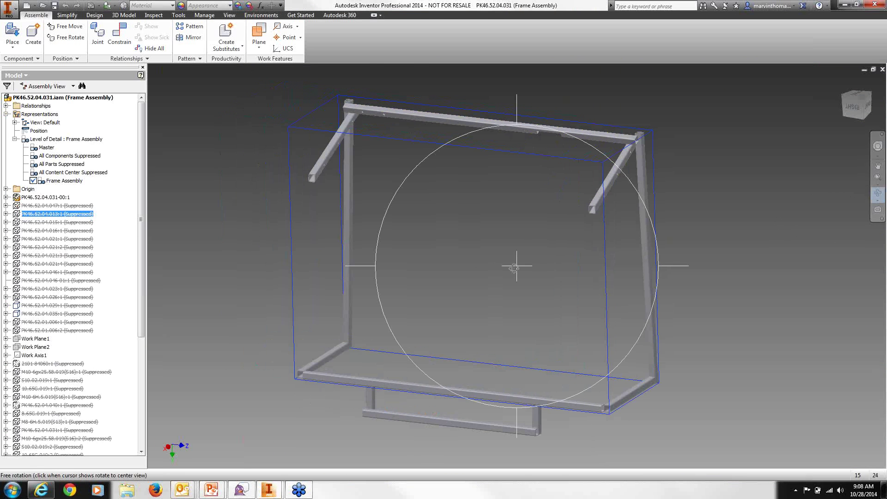
pyautogui.moveTo(513, 261); pyautogui.dragTo(169, 196)
pyautogui.press('F2')
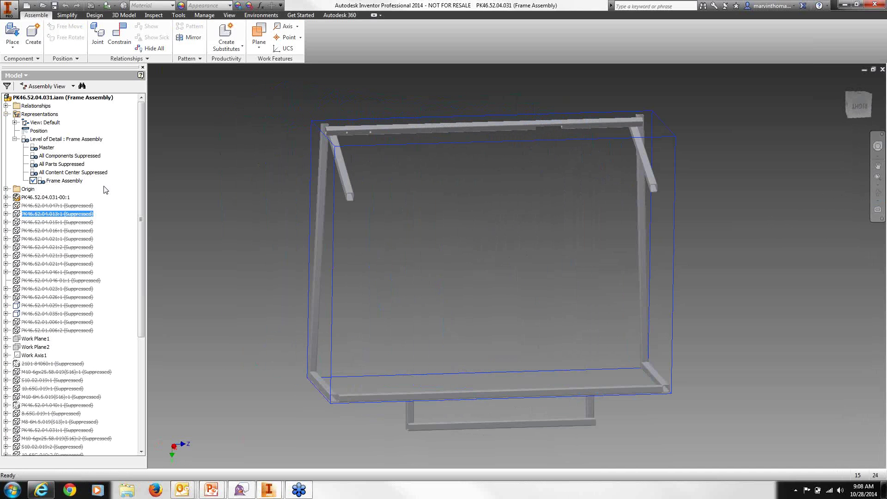
pyautogui.moveTo(523, 229); pyautogui.dragTo(511, 228)
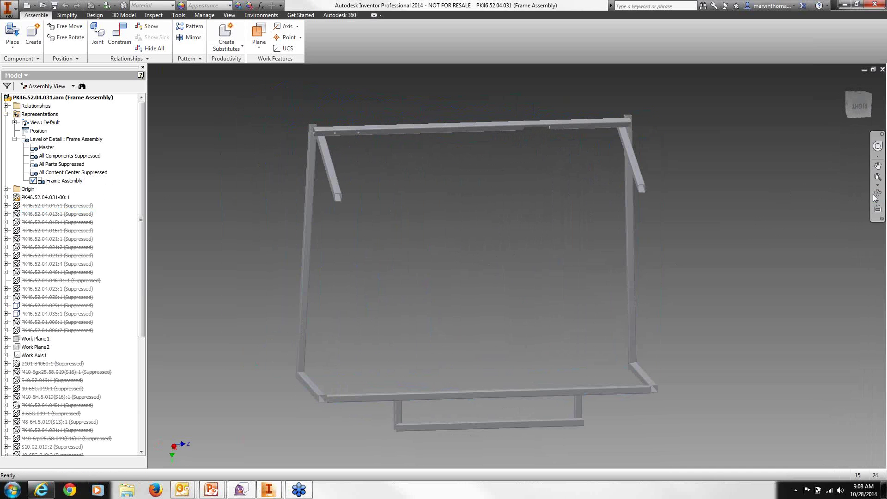
pyautogui.click(878, 193)
pyautogui.moveTo(515, 267); pyautogui.dragTo(472, 240)
pyautogui.rightClick(471, 240)
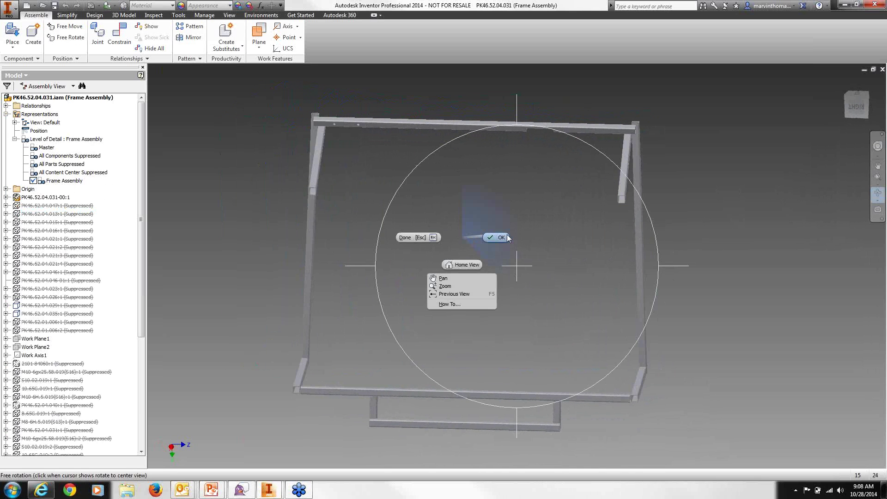
pyautogui.click(505, 239)
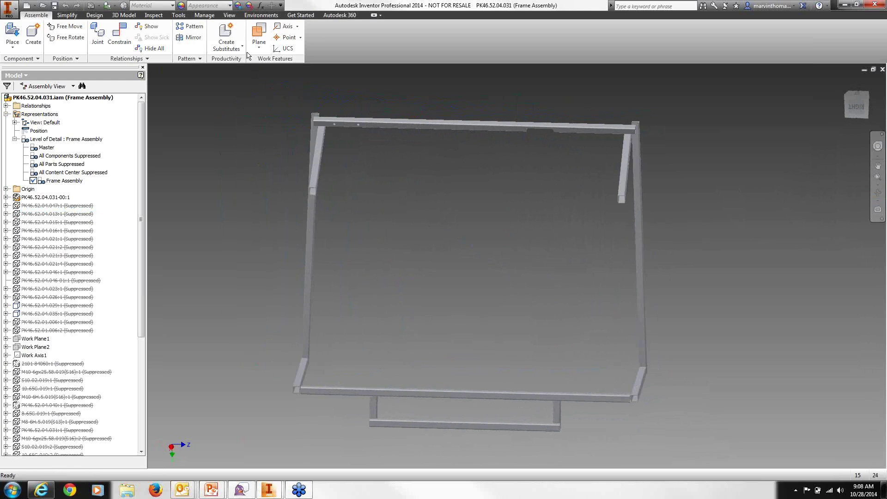
# - Enter the Frame Analysis environment and create a static analysis simulation named Simulation:1
pyautogui.click(259, 16)
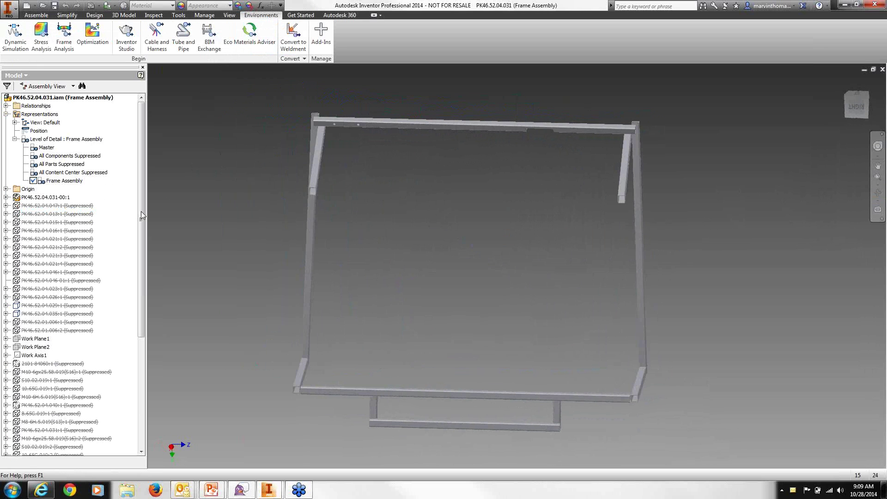
pyautogui.click(65, 47)
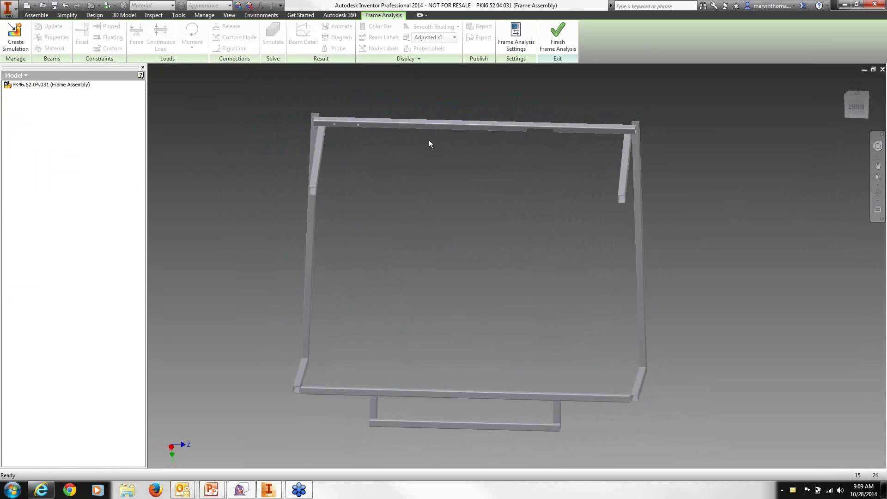
pyautogui.click(15, 48)
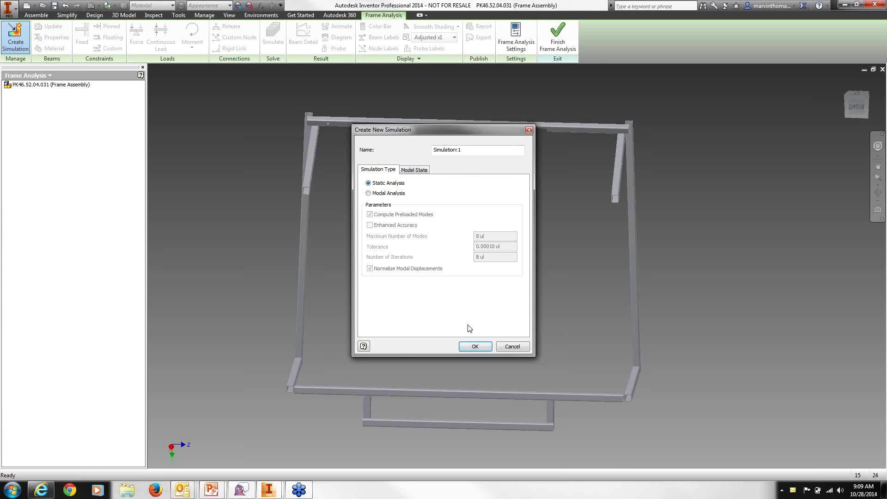
pyautogui.click(475, 346)
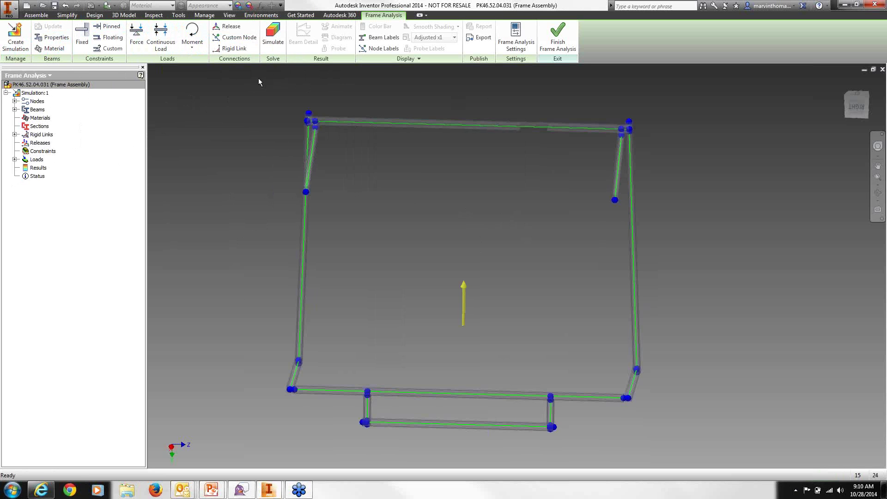
# - Inspect the beam material properties and the available material choices with customization enabled, leaving the assigned material as it is
pyautogui.click(54, 49)
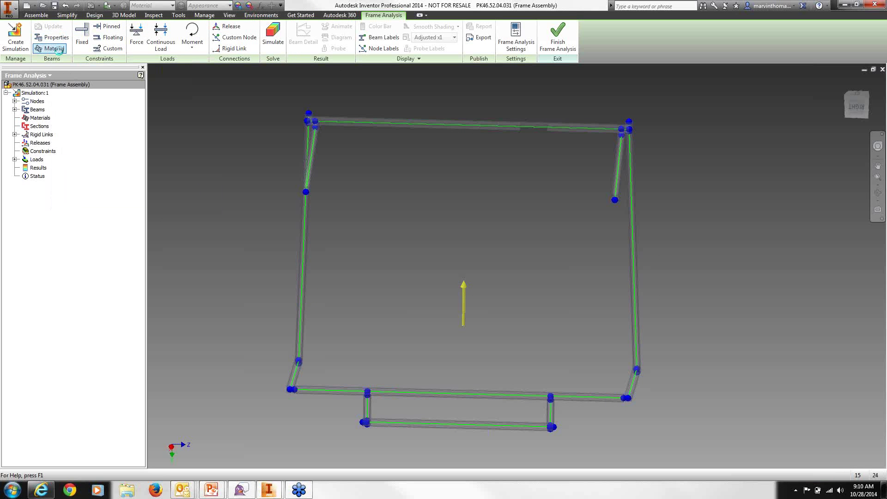
pyautogui.click(323, 312)
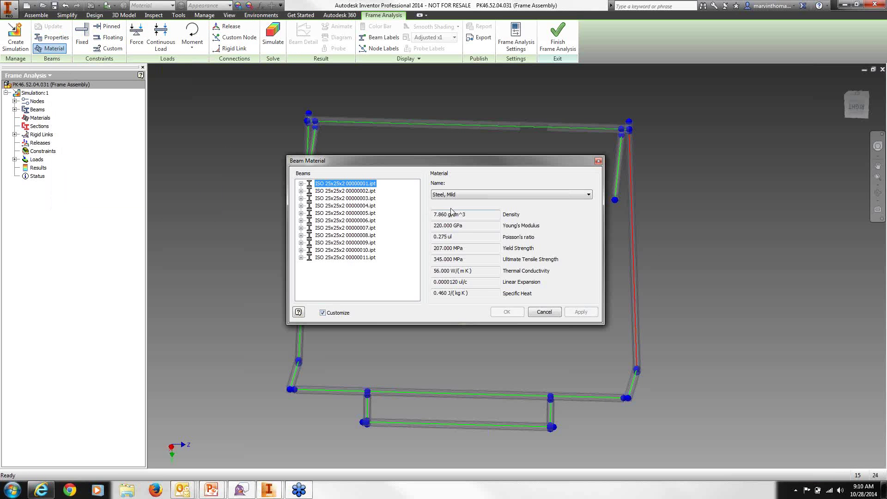
pyautogui.click(466, 195)
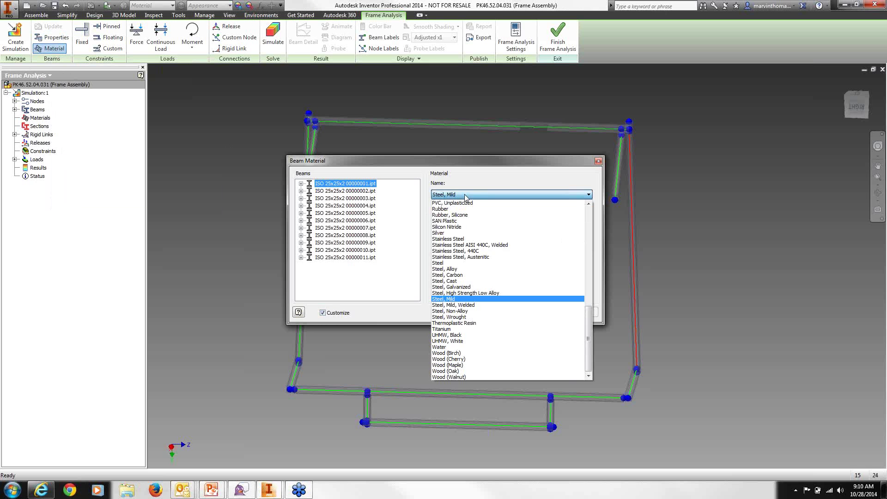
pyautogui.click(597, 163)
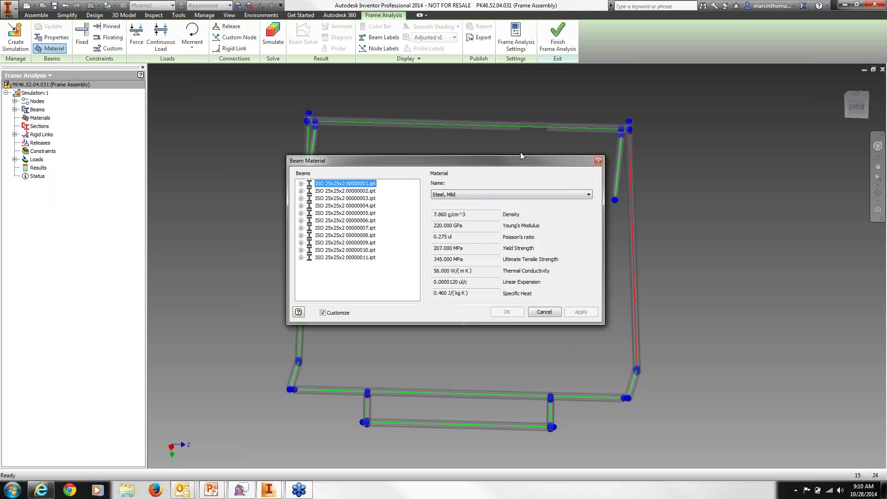
pyautogui.click(599, 161)
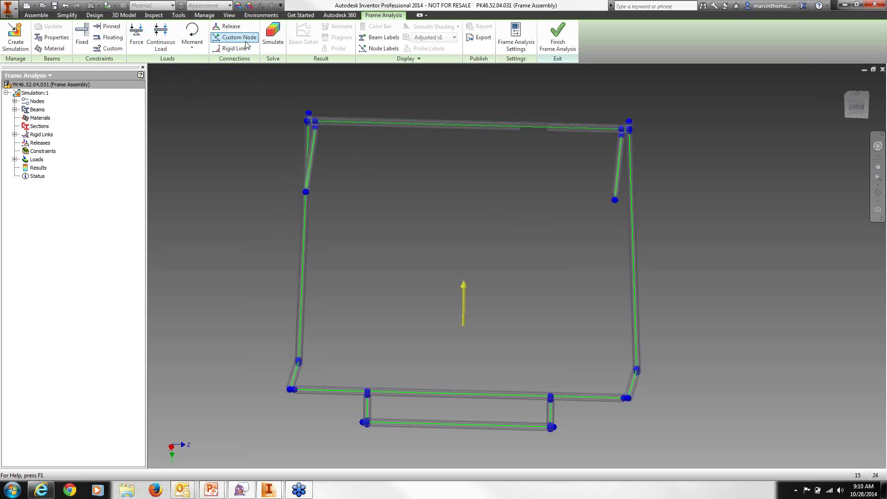
# - Show the beam and node labels on the frame, and hide them again
pyautogui.click(303, 194)
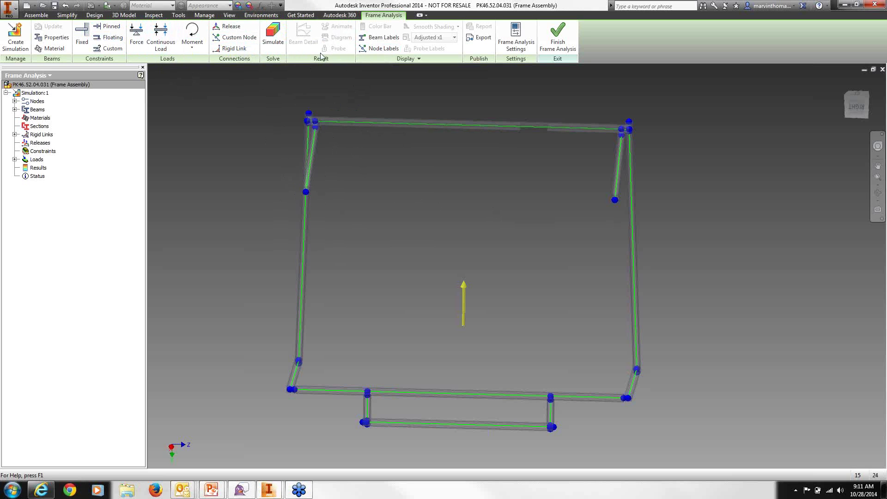
pyautogui.click(378, 40)
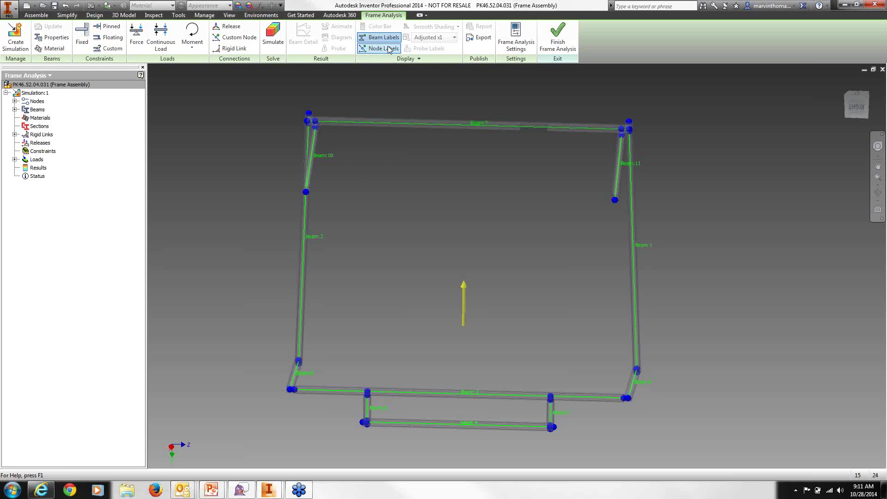
pyautogui.click(389, 49)
pyautogui.click(389, 48)
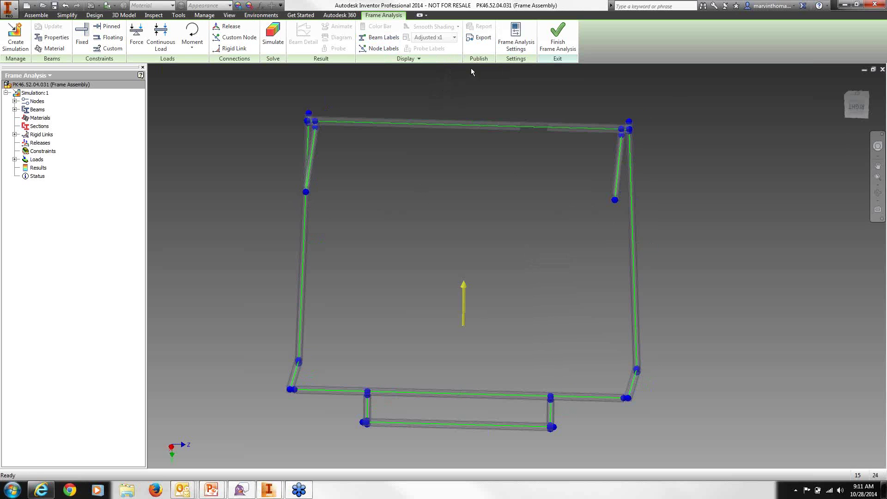
# - Examine the nodes and rigid link at the upper frame corner where the top beam, upright and angled arm meet
pyautogui.click(878, 192)
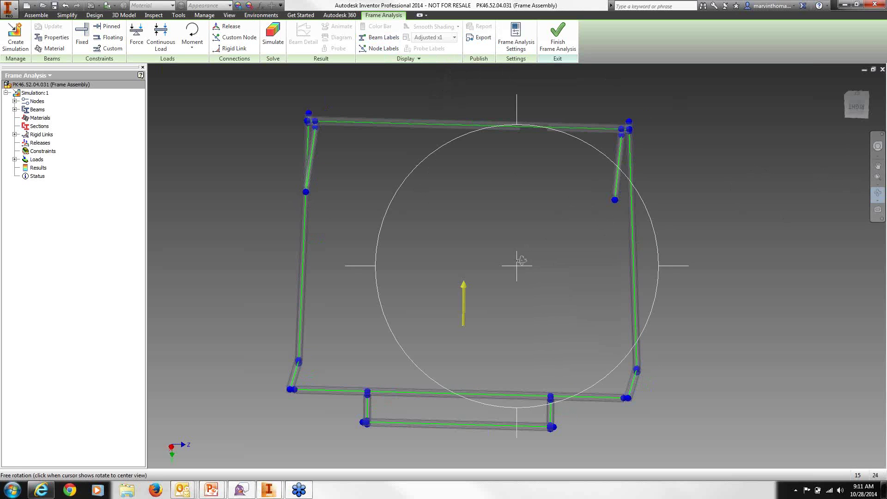
pyautogui.moveTo(521, 260); pyautogui.dragTo(517, 269)
pyautogui.rightClick(555, 148)
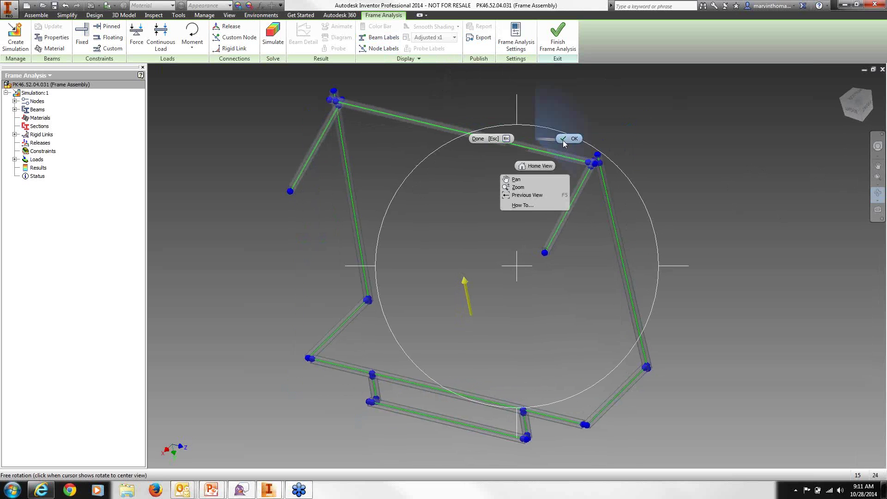
pyautogui.click(566, 139)
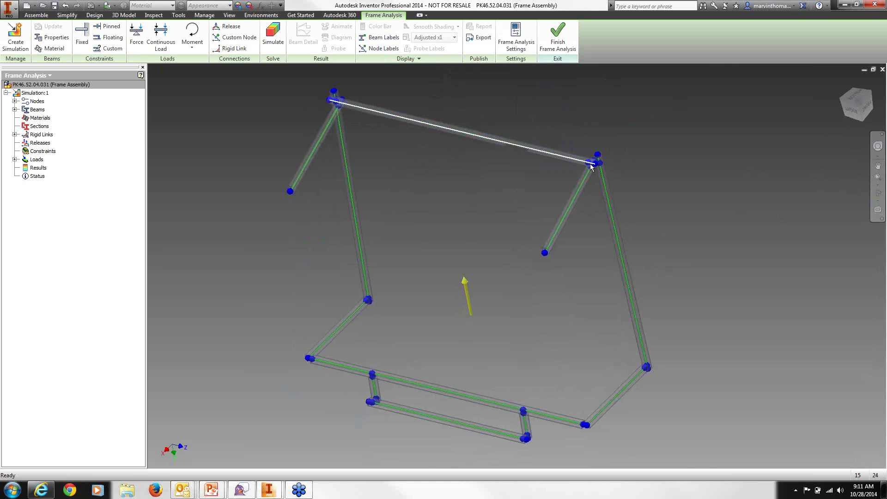
pyautogui.scroll(3, 592, 164)
pyautogui.scroll(4, 593, 166)
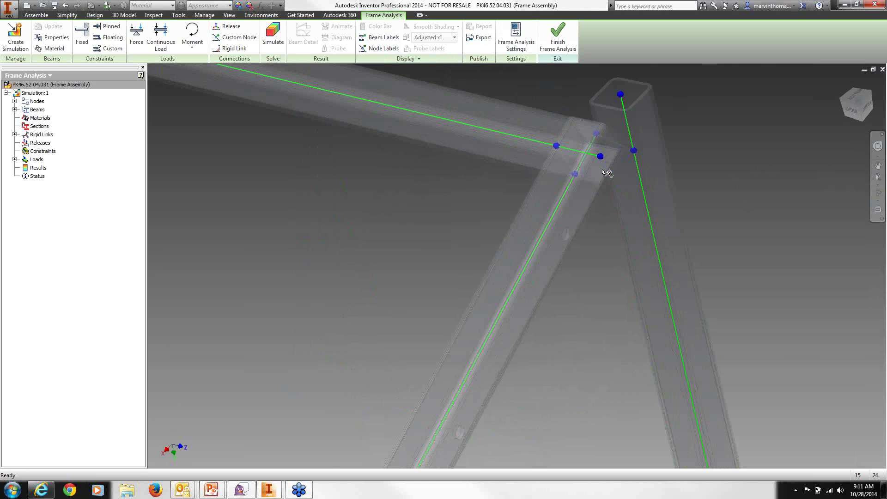
pyautogui.scroll(3, 607, 174)
pyautogui.scroll(-3, 615, 132)
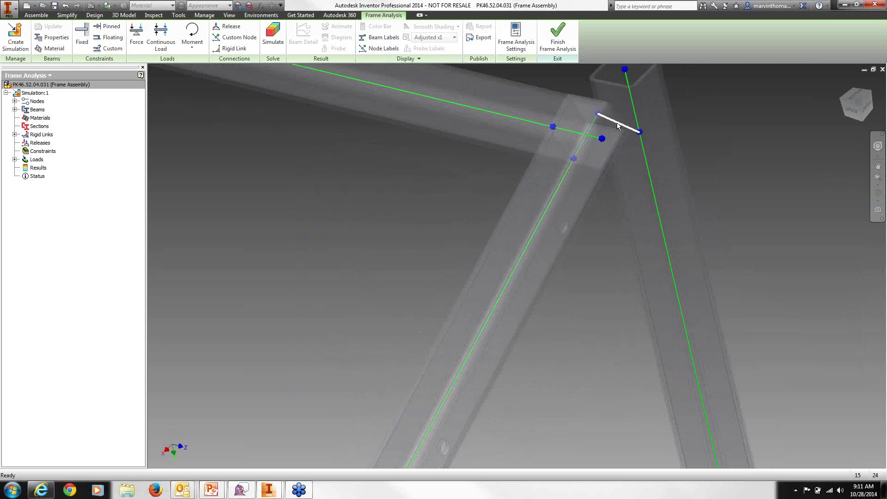
pyautogui.scroll(2, 618, 126)
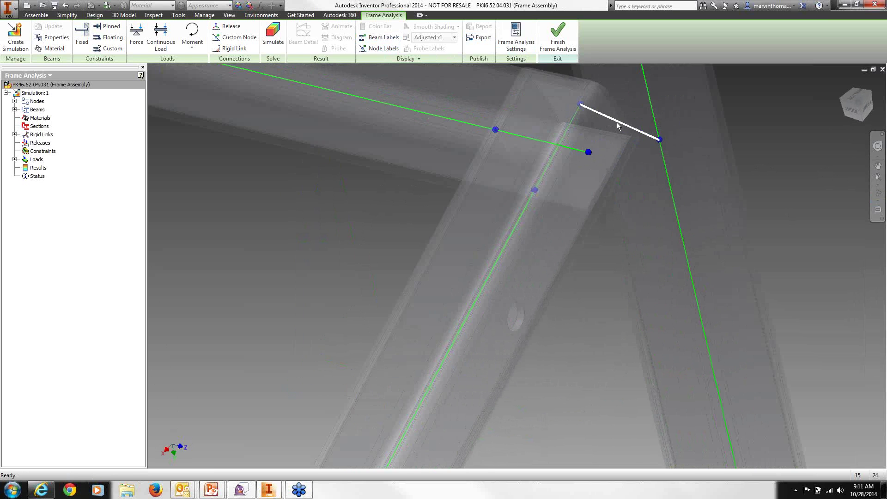
pyautogui.scroll(2, 618, 126)
pyautogui.scroll(-2, 622, 126)
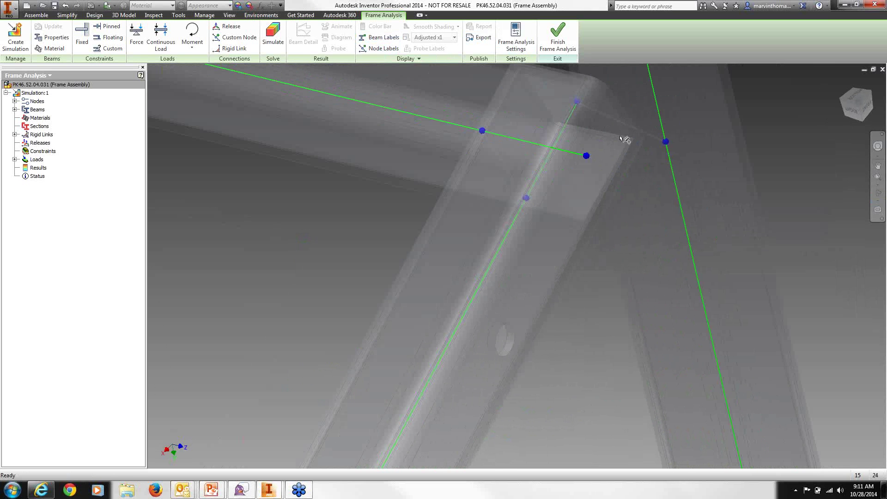
pyautogui.scroll(-6, 624, 138)
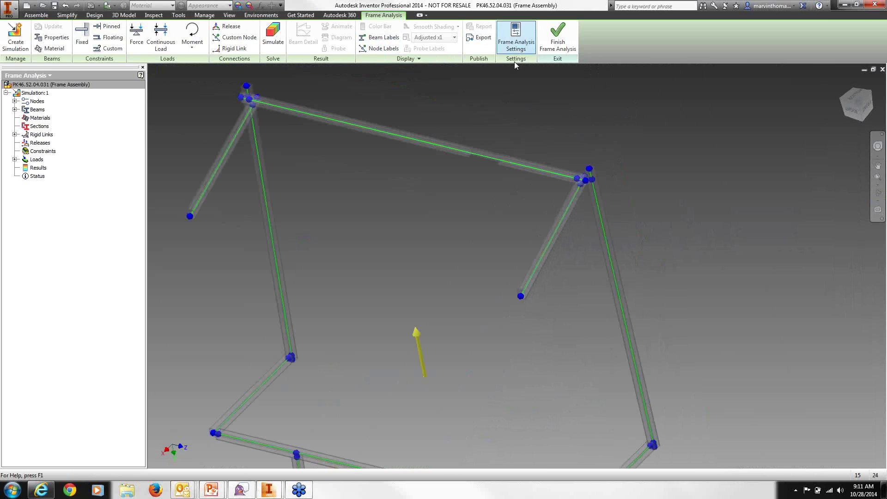
pyautogui.press('F2')
pyautogui.moveTo(679, 192); pyautogui.dragTo(734, 163)
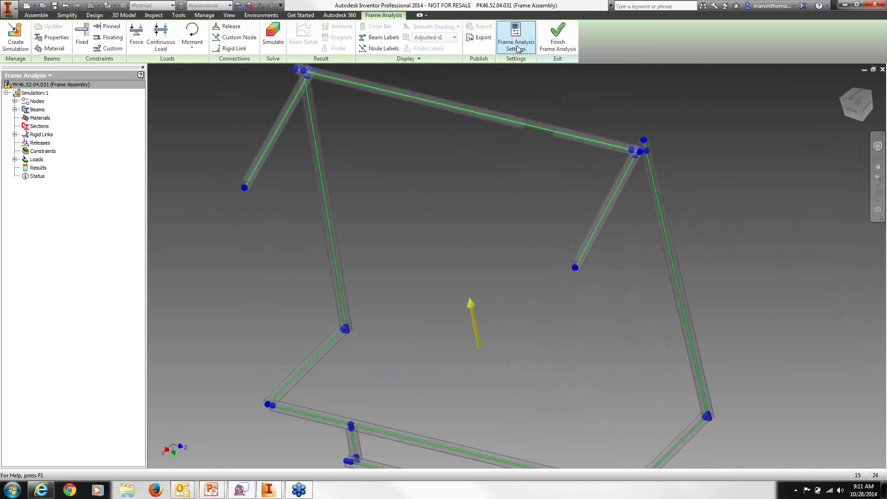
# - Set the node scale to 0.5 and the rigid link colour to white in the frame analysis settings, and apply them
pyautogui.click(518, 48)
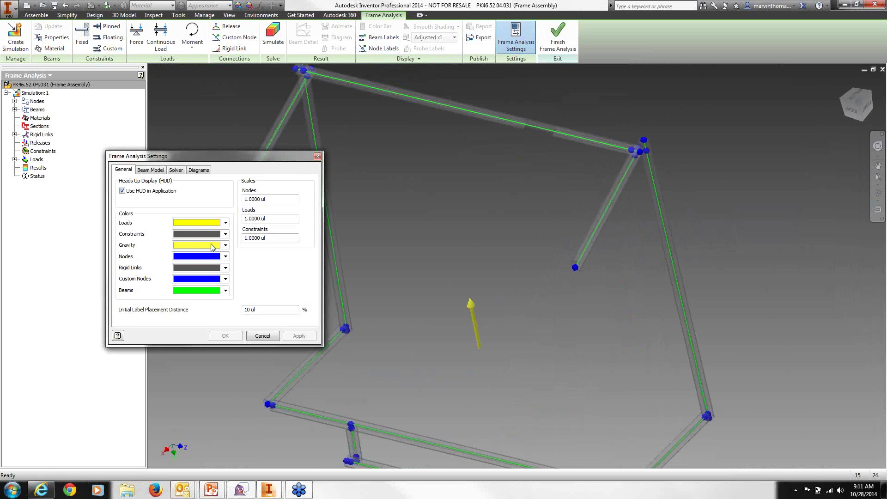
pyautogui.moveTo(281, 203); pyautogui.dragTo(221, 210)
pyautogui.write('.5')
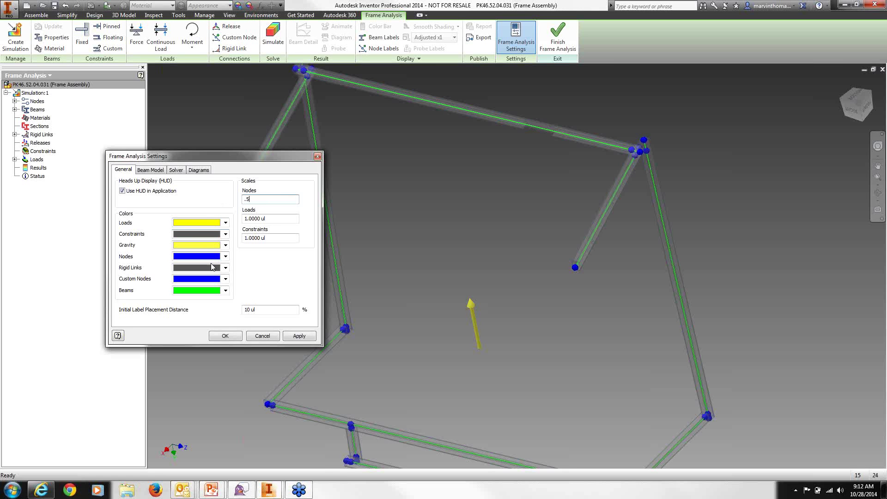
pyautogui.click(225, 269)
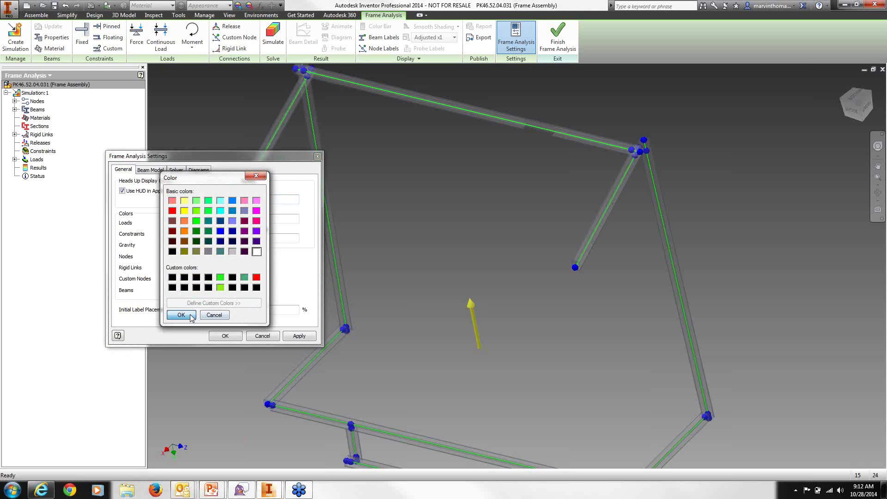
pyautogui.click(181, 316)
pyautogui.click(297, 338)
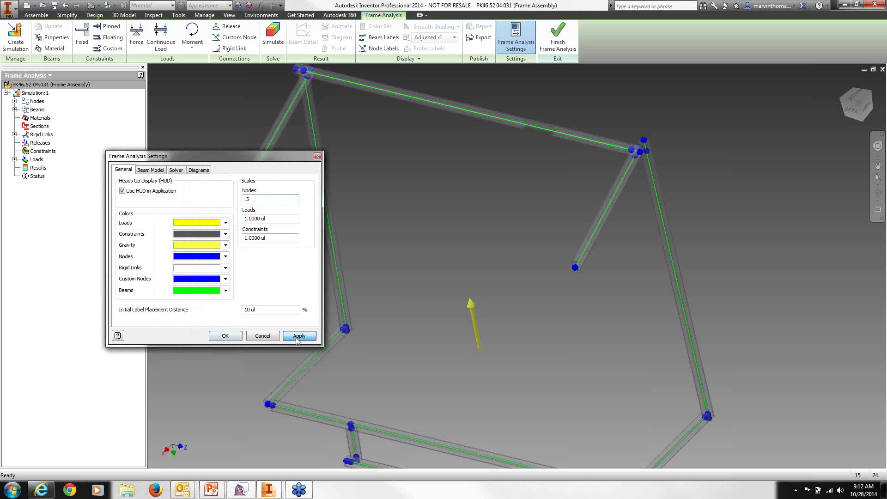
# - Close the frame analysis settings and examine the nodes and rigid links joining the beams at the upper frame corners
pyautogui.click(266, 341)
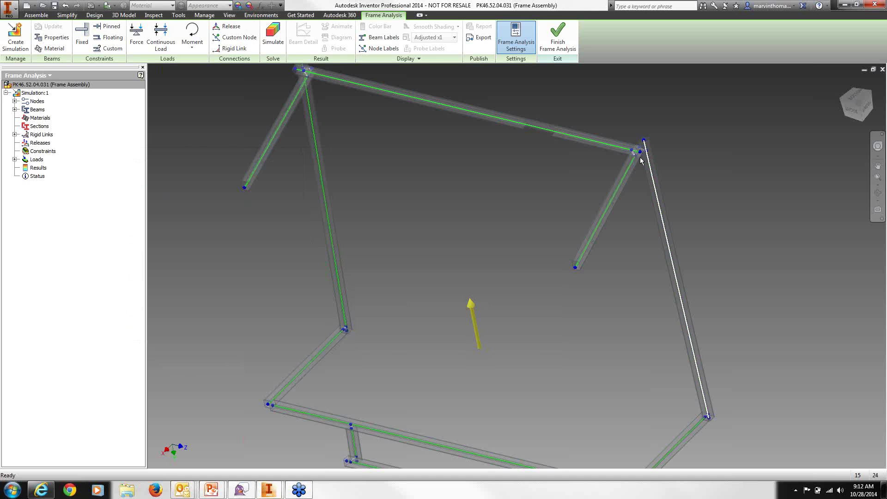
pyautogui.scroll(3, 642, 149)
pyautogui.scroll(3, 642, 149)
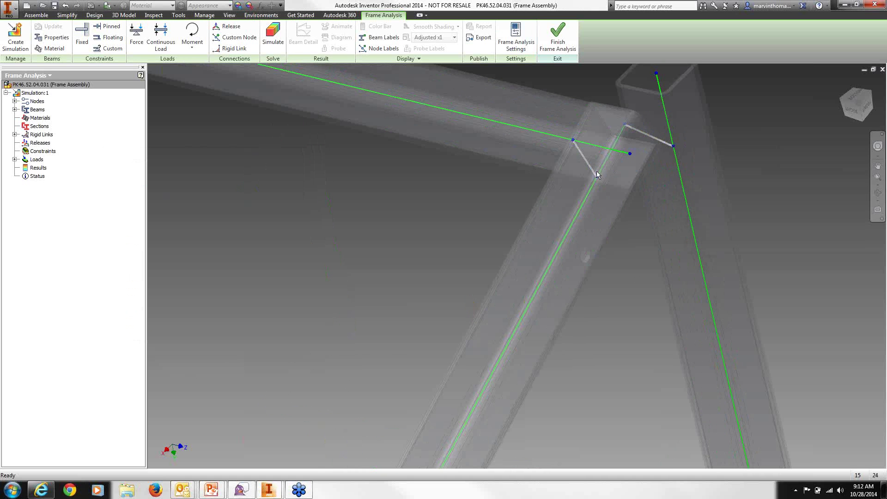
pyautogui.scroll(-8, 638, 189)
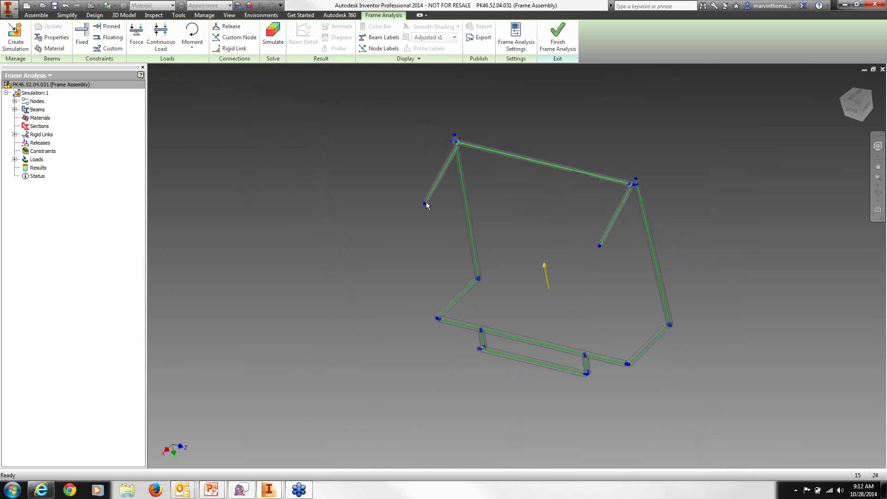
pyautogui.scroll(8, 423, 192)
pyautogui.scroll(-8, 637, 243)
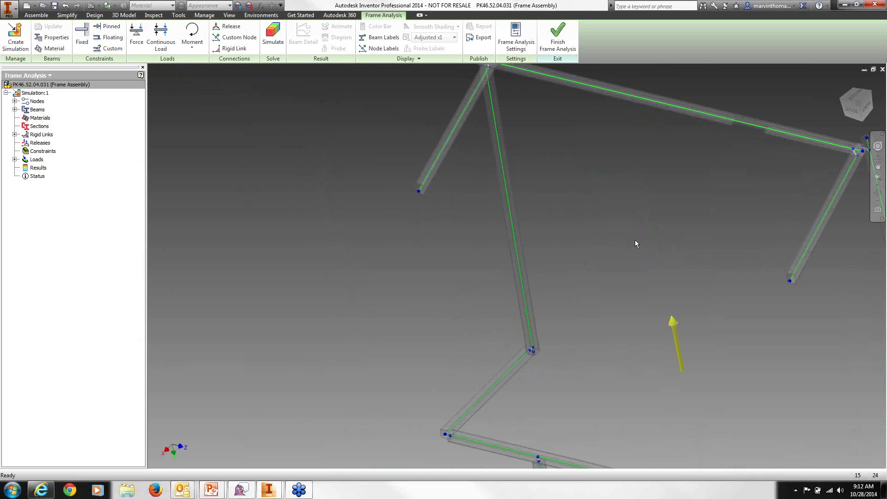
pyautogui.moveTo(638, 244); pyautogui.dragTo(451, 254, button='middle')
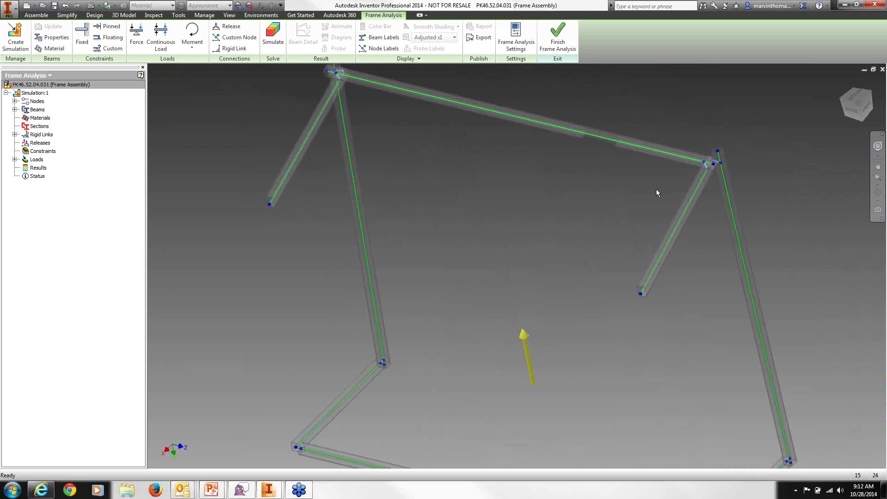
pyautogui.press('F2')
pyautogui.moveTo(508, 283); pyautogui.dragTo(540, 266)
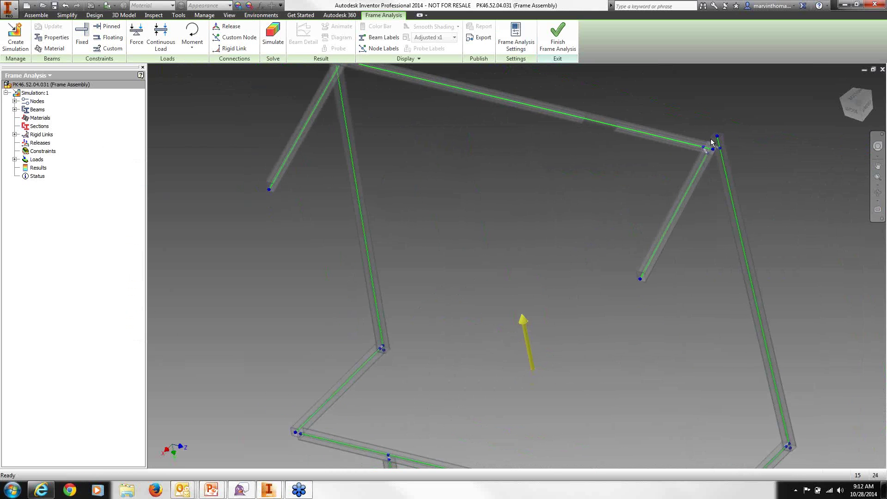
pyautogui.scroll(5, 728, 171)
pyautogui.scroll(-4, 728, 171)
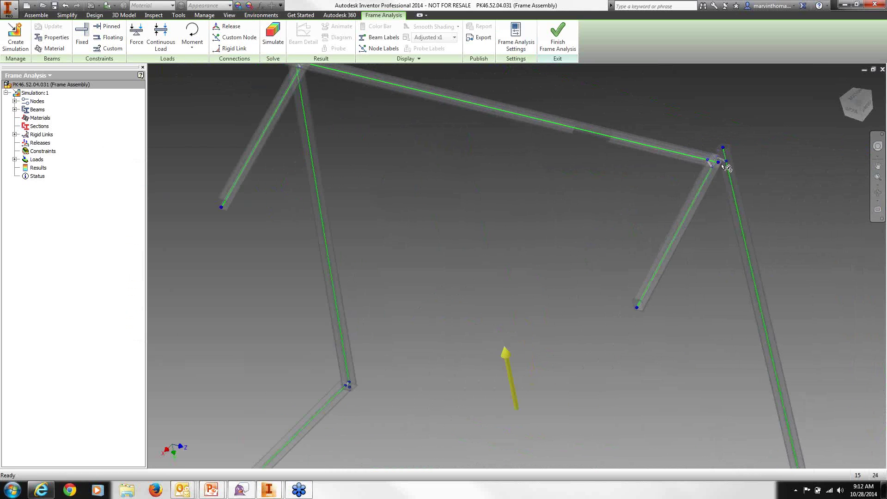
pyautogui.scroll(5, 734, 155)
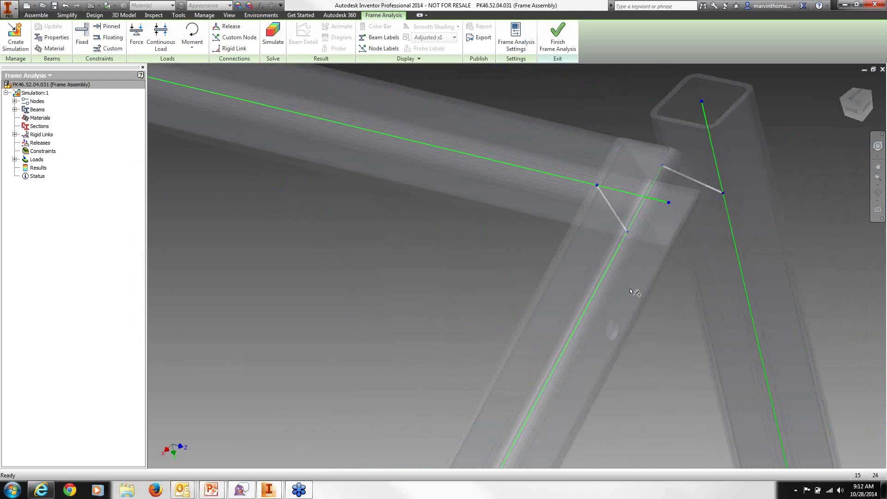
pyautogui.click(877, 192)
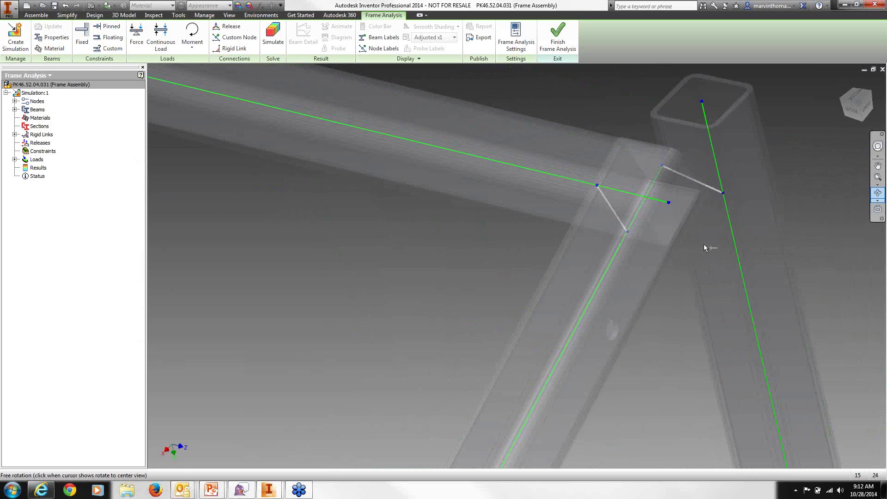
pyautogui.moveTo(665, 247); pyautogui.dragTo(488, 267)
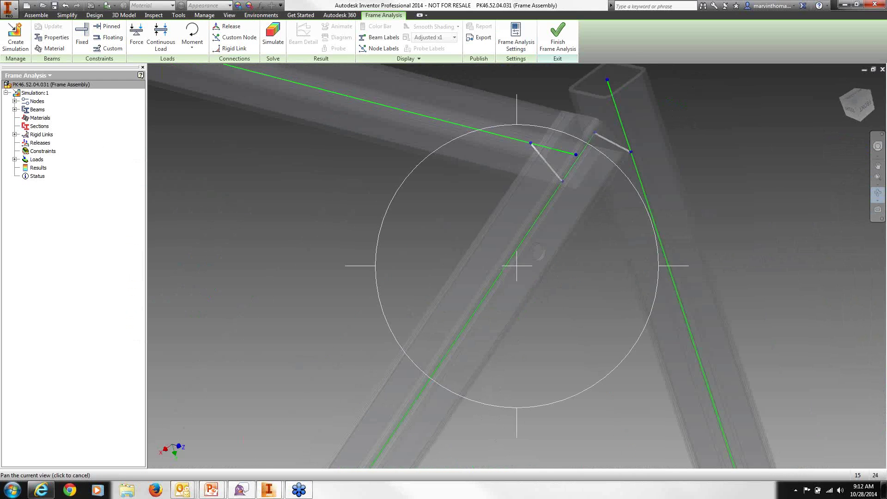
pyautogui.press('F5')
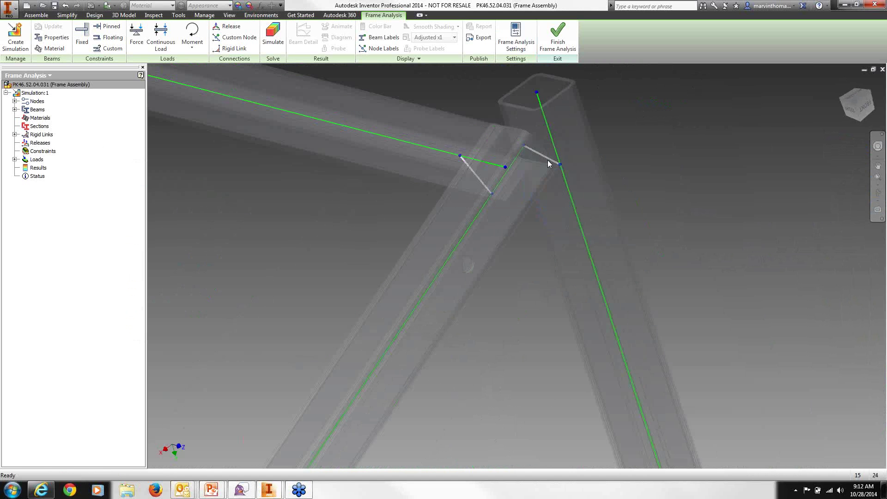
# - Suppress the rigid link connecting the end of the angled arm to the upright at the upper frame corner
pyautogui.rightClick(549, 161)
pyautogui.press('Escape')
pyautogui.rightClick(548, 161)
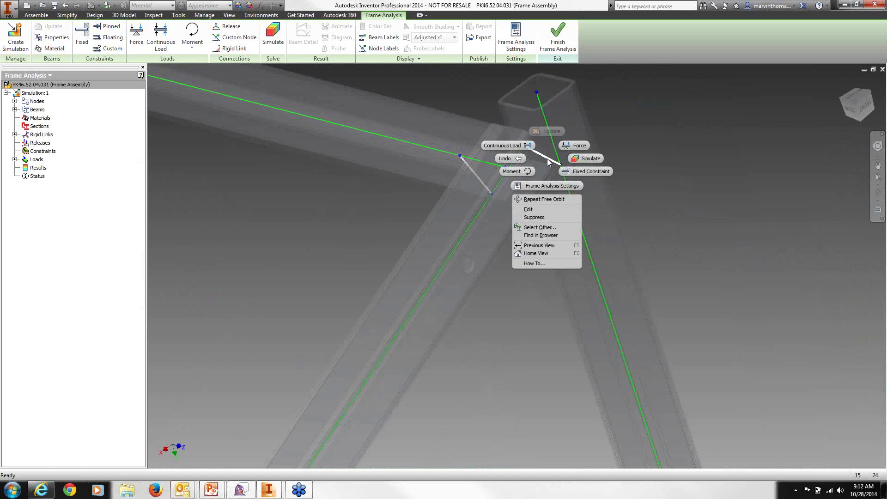
pyautogui.click(547, 217)
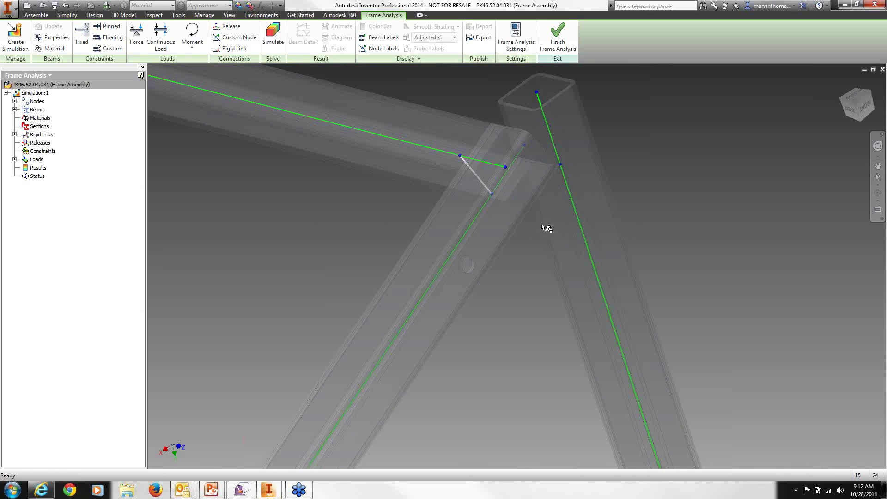
# - Add a custom node on the angled arm near its upper end at an offset of 374 mm
pyautogui.press('F2')
pyautogui.moveTo(516, 218); pyautogui.dragTo(528, 219)
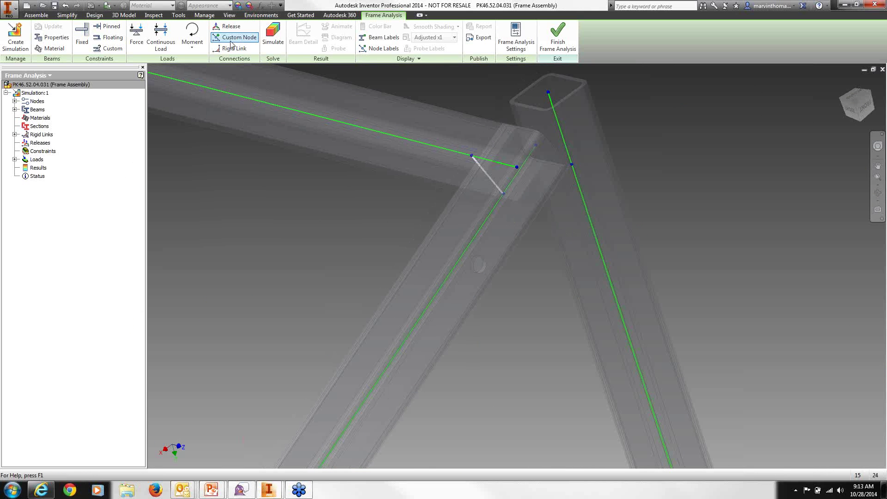
pyautogui.rightClick(550, 291)
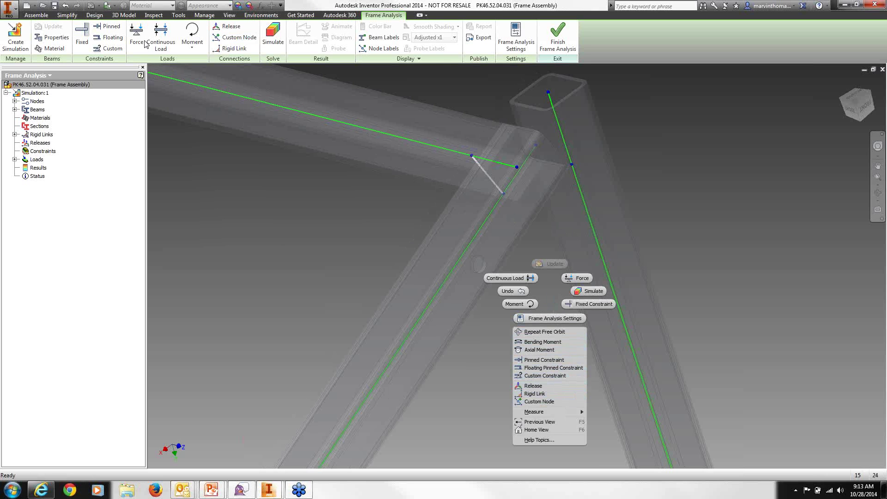
pyautogui.click(228, 39)
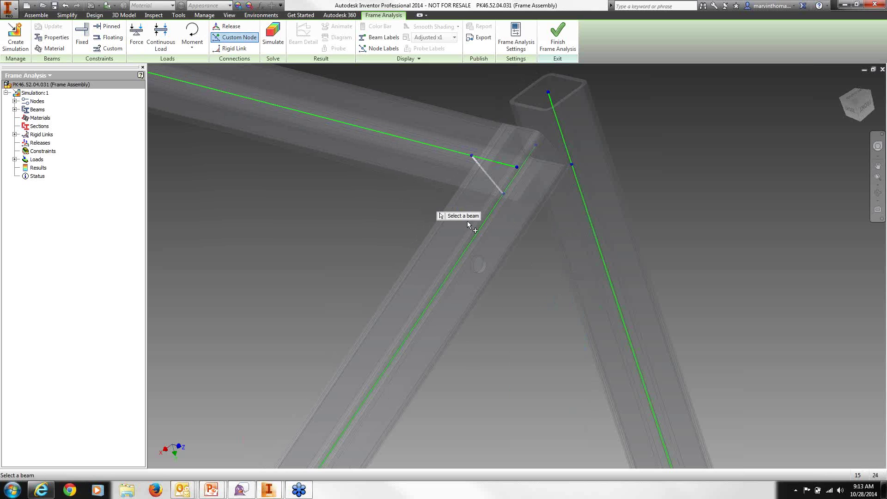
pyautogui.click(524, 163)
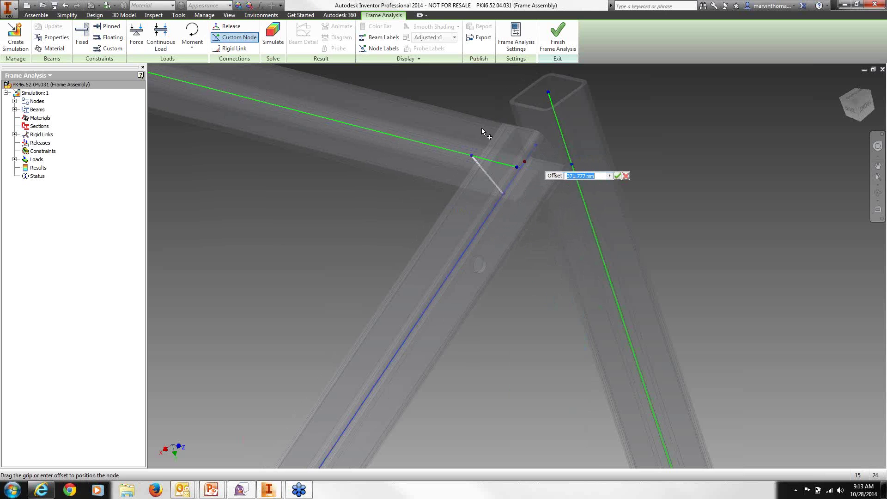
pyautogui.write('374')
pyautogui.press('Return')
pyautogui.click(618, 176)
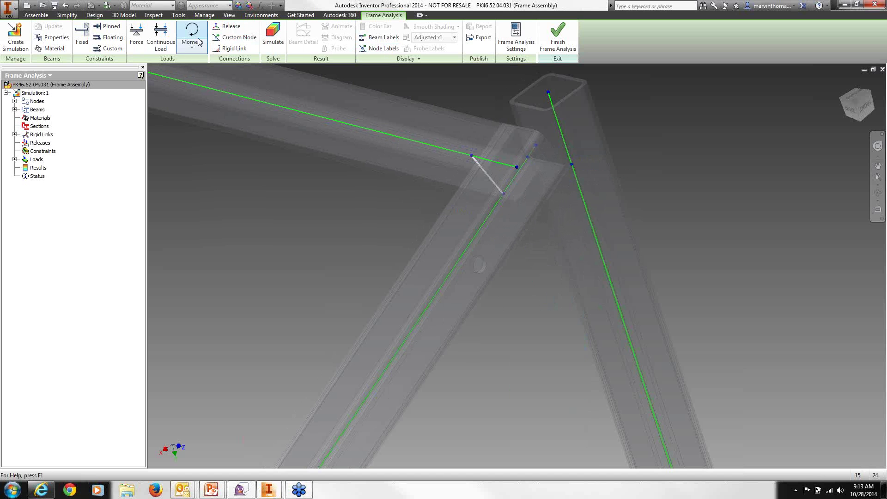
# - Create a rigid link with the arm's custom node as parent and the upright's node as child, keeping all displacement and rotation axes enabled
pyautogui.click(230, 48)
pyautogui.click(528, 158)
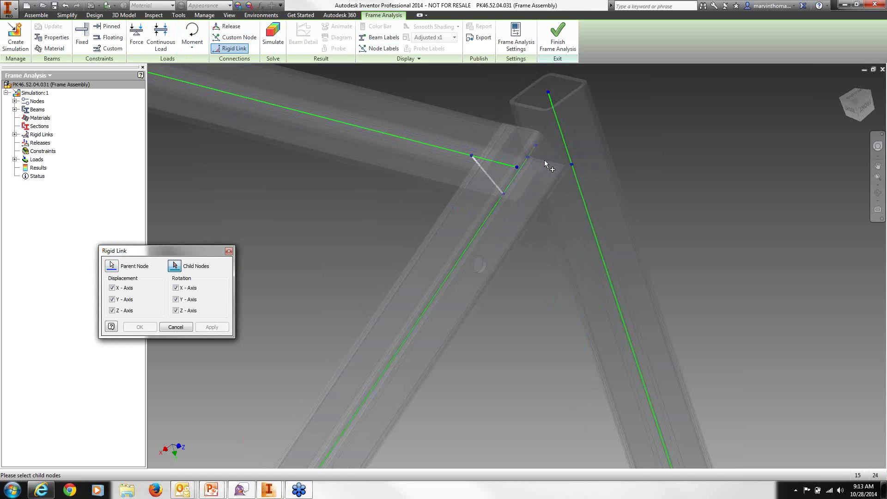
pyautogui.click(573, 166)
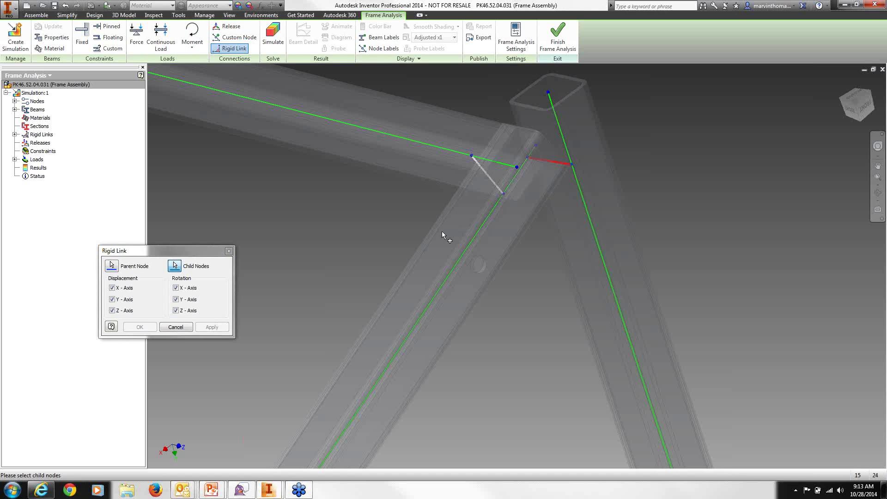
pyautogui.click(212, 327)
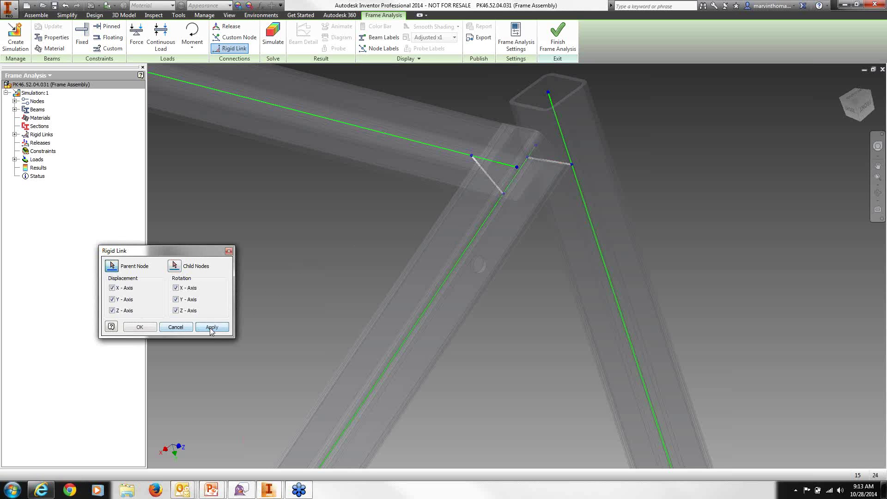
pyautogui.click(229, 251)
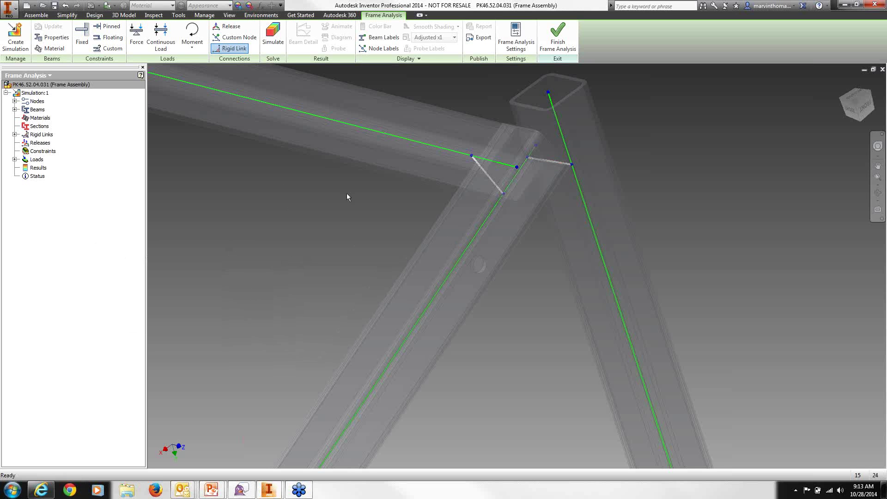
# - Examine the new rigid link between the angled arm and upright from the front view
pyautogui.click(877, 193)
pyautogui.moveTo(513, 212); pyautogui.dragTo(490, 249)
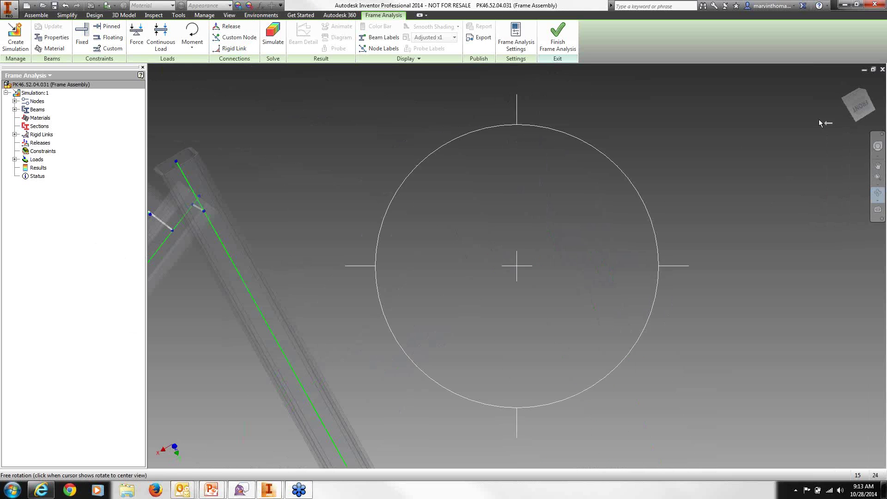
pyautogui.click(861, 110)
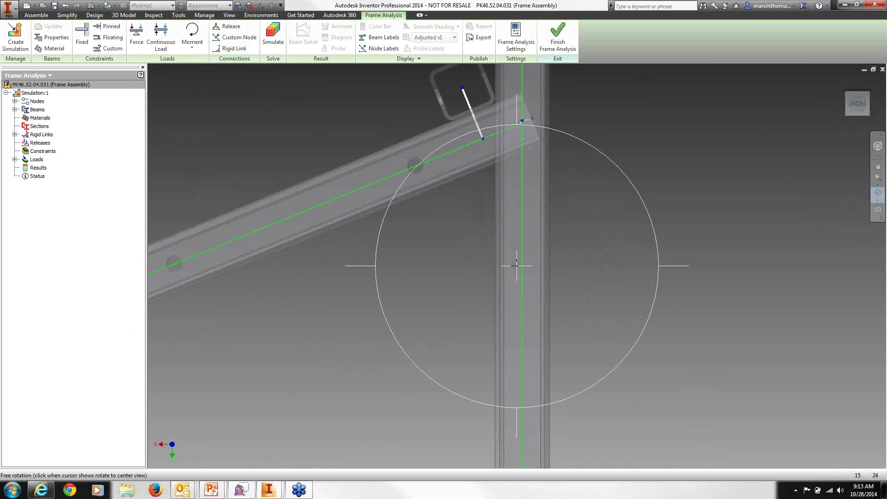
pyautogui.moveTo(516, 264); pyautogui.dragTo(591, 159)
pyautogui.moveTo(591, 159); pyautogui.dragTo(504, 113, button='middle')
pyautogui.rightClick(561, 224)
pyautogui.click(578, 233)
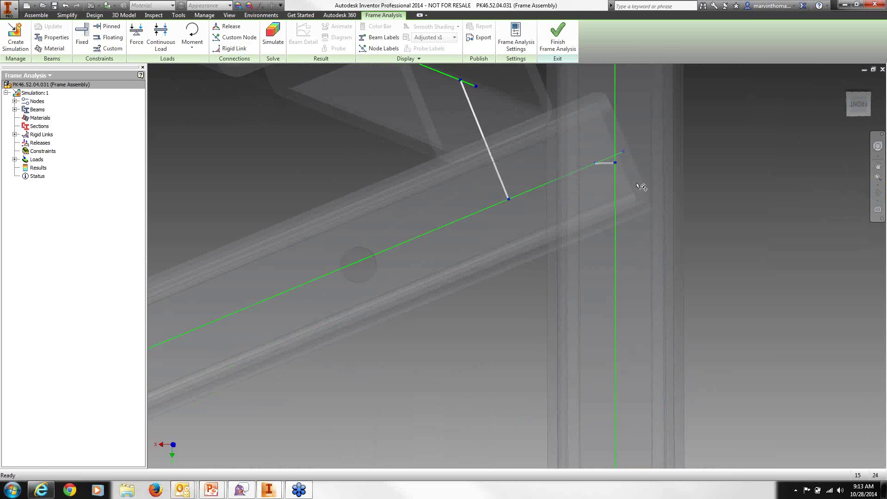
# - Suppress the rigid link between the angled arm's end node and the upright at the opposite upper frame corner
pyautogui.click(877, 194)
pyautogui.moveTo(607, 265); pyautogui.dragTo(408, 228)
pyautogui.scroll(3, 407, 227)
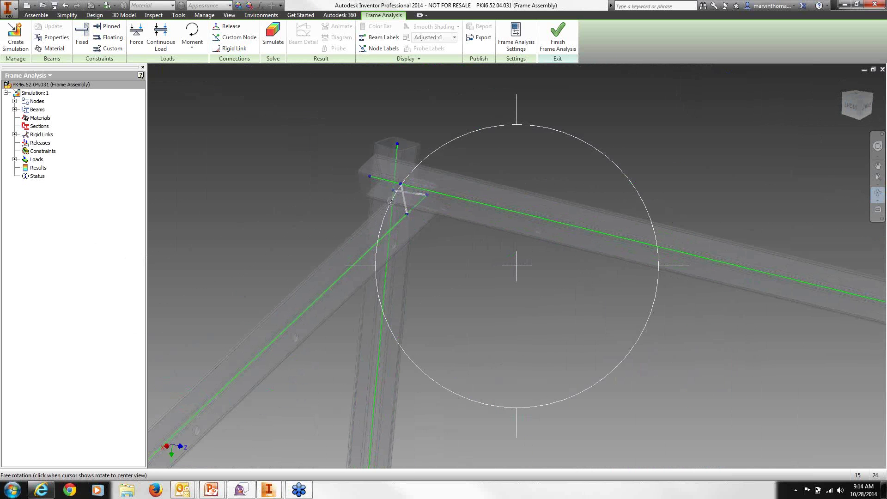
pyautogui.press('Escape')
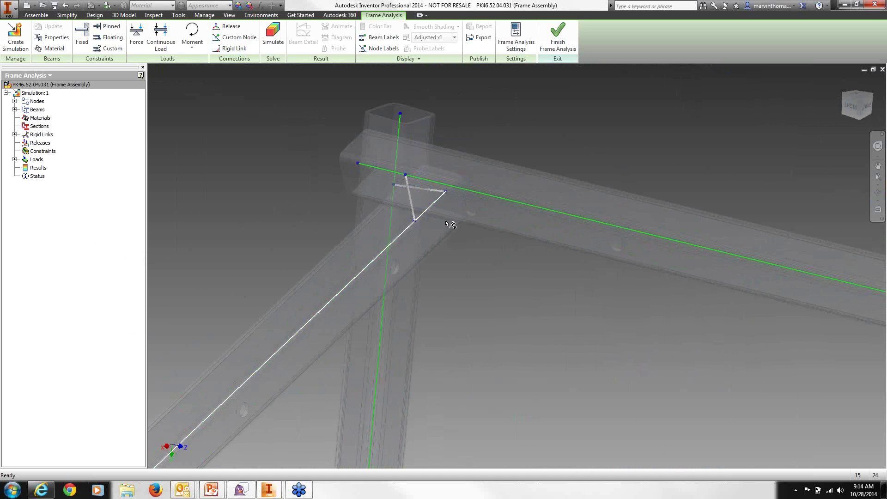
pyautogui.rightClick(484, 247)
pyautogui.click(411, 186)
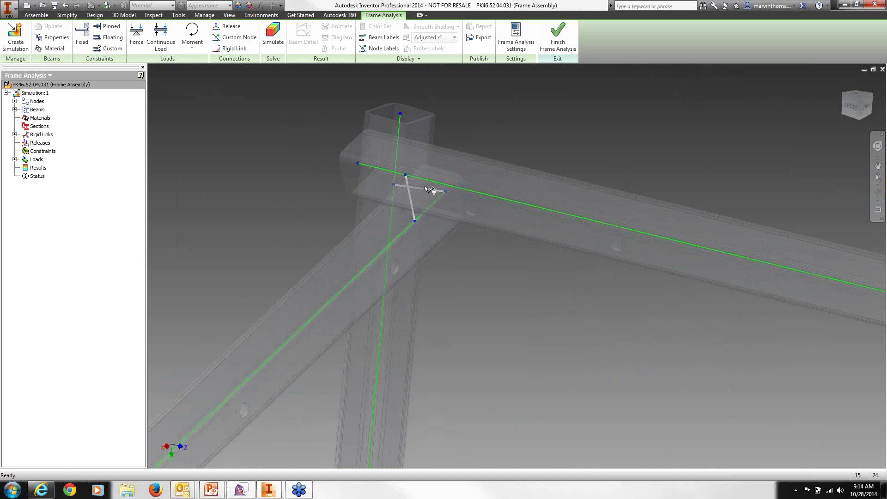
pyautogui.rightClick(426, 191)
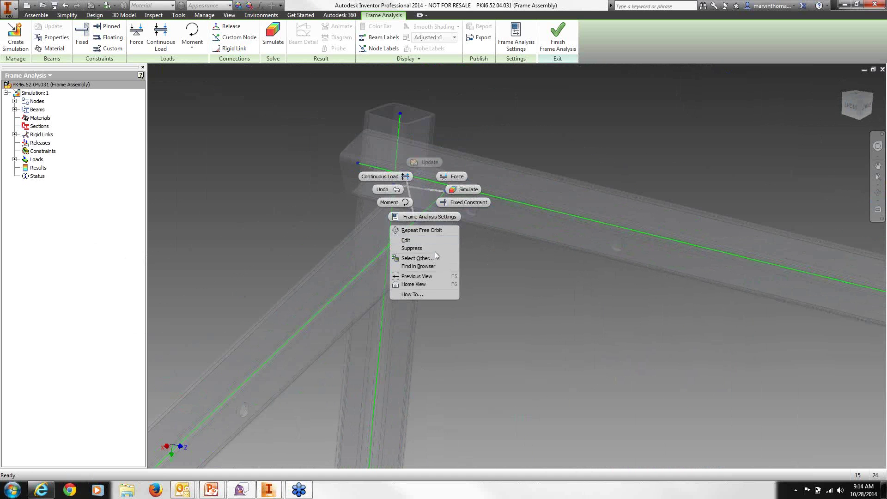
pyautogui.click(434, 251)
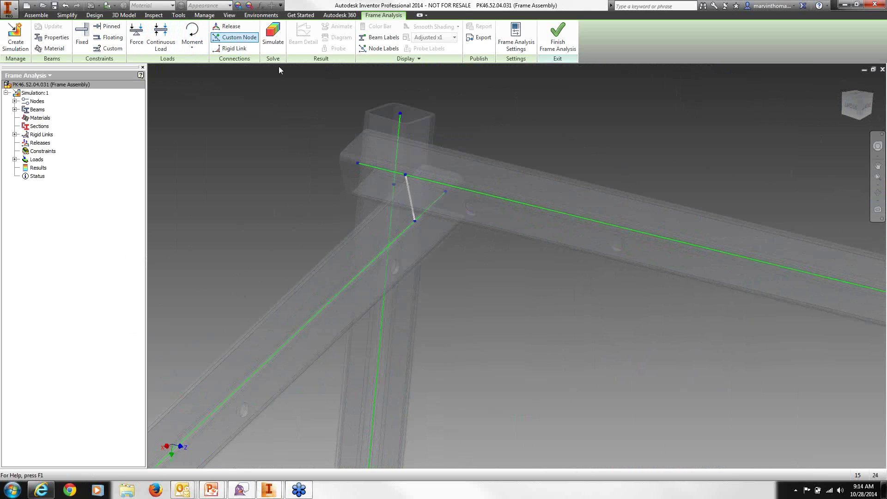
# - Add a custom node at a 374 mm offset on the angled arm of the opposite upper corner
pyautogui.click(238, 37)
pyautogui.click(432, 204)
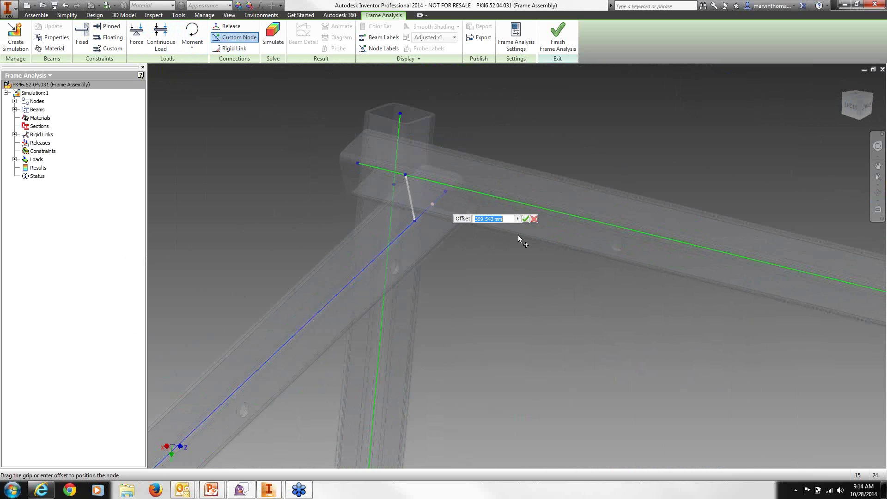
pyautogui.write('374')
pyautogui.press('Return')
pyautogui.click(526, 219)
# - Create a rigid link from the second arm's custom node as parent to the adjacent upright's node as child, with all axes enabled
pyautogui.click(231, 48)
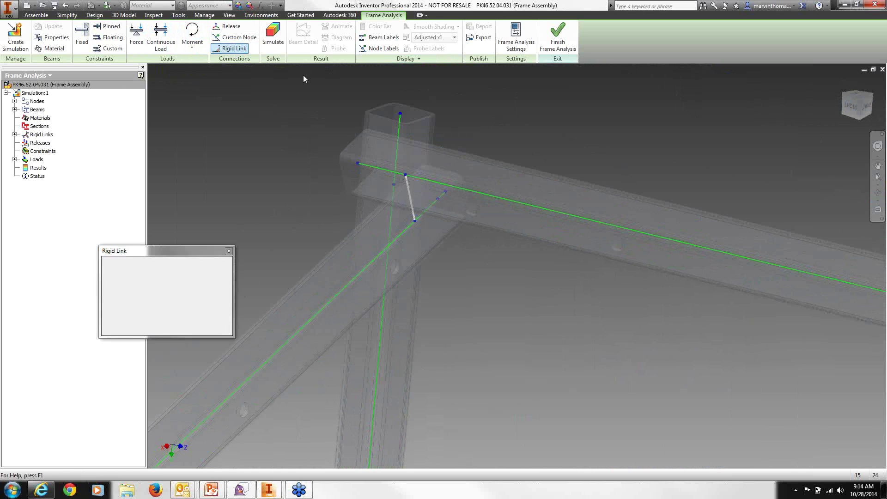
pyautogui.click(437, 199)
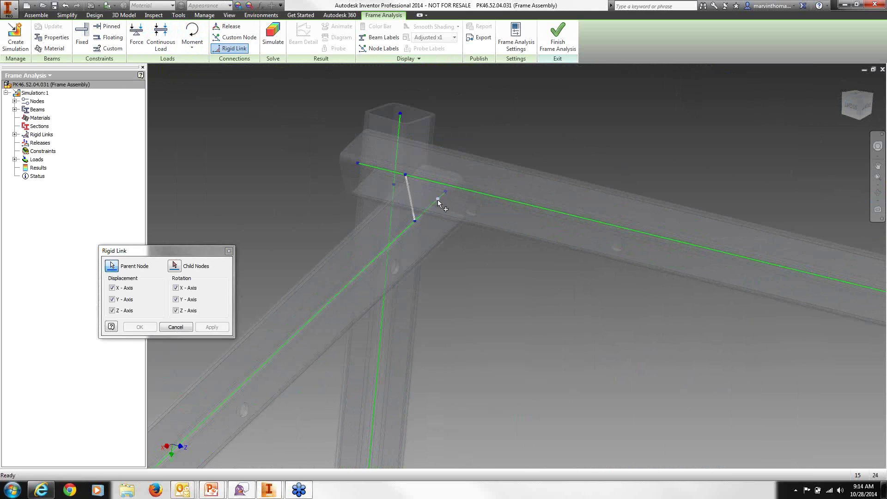
pyautogui.click(393, 185)
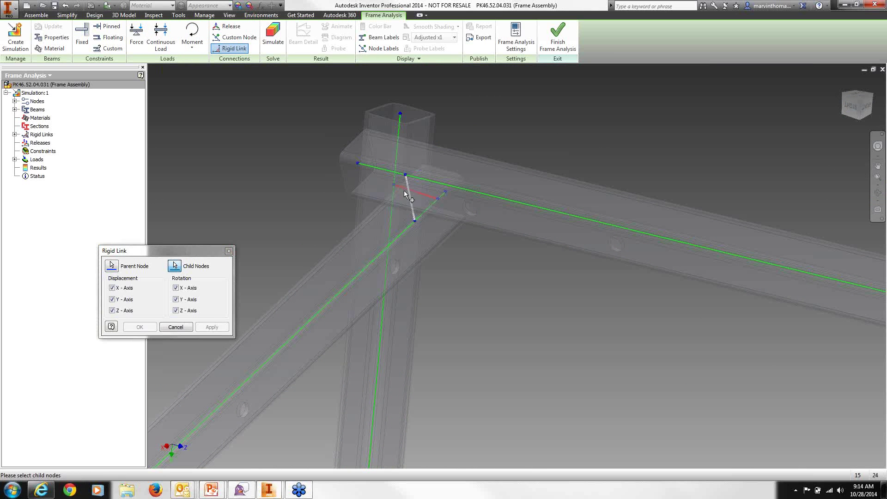
pyautogui.click(211, 328)
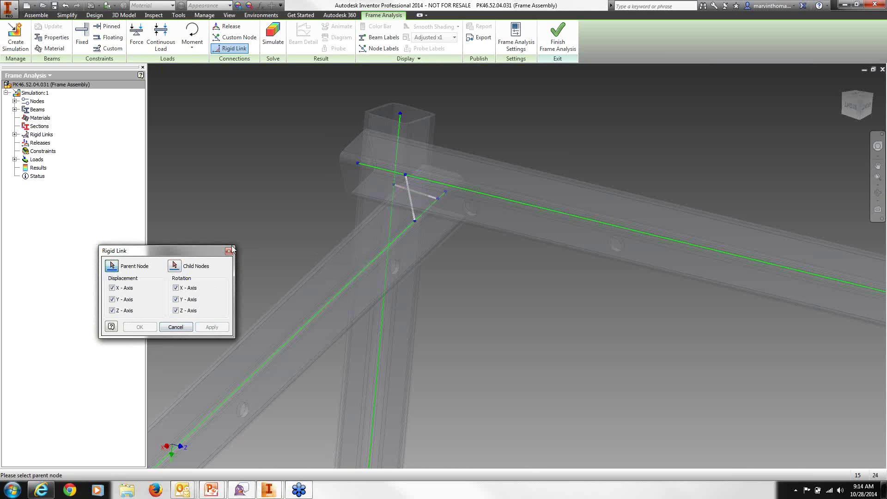
# - Inspect the lower frame's joints, including the small bracket's connection to the long lower beam, for missing rigid links
pyautogui.click(229, 251)
pyautogui.scroll(5, 380, 214)
pyautogui.moveTo(457, 243); pyautogui.dragTo(478, 149, button='middle')
pyautogui.scroll(5, 477, 150)
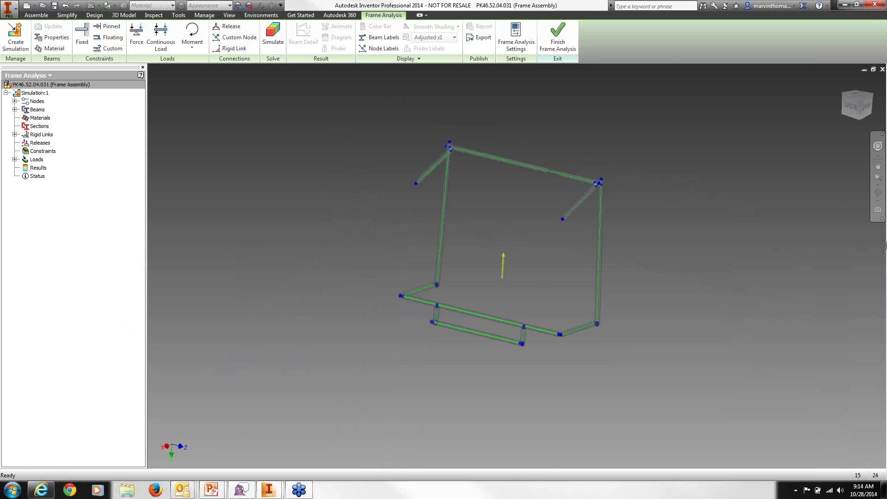
pyautogui.click(878, 193)
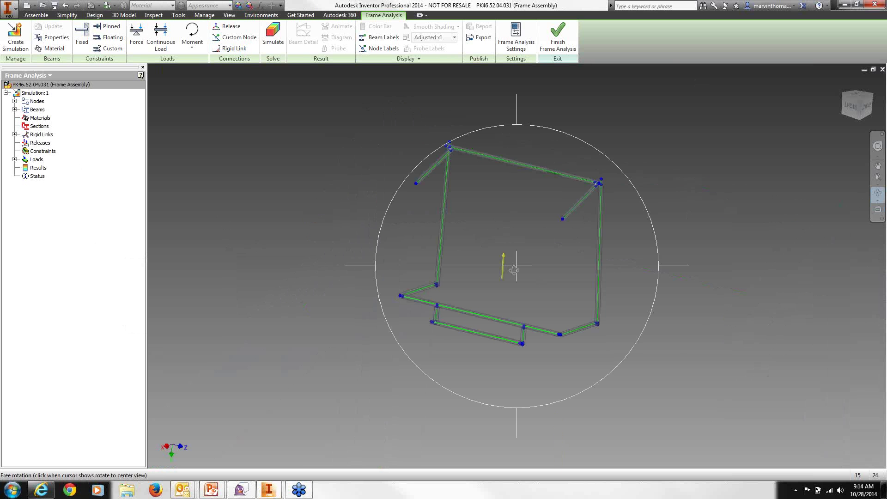
pyautogui.moveTo(514, 270); pyautogui.dragTo(507, 287)
pyautogui.scroll(-6, 508, 273)
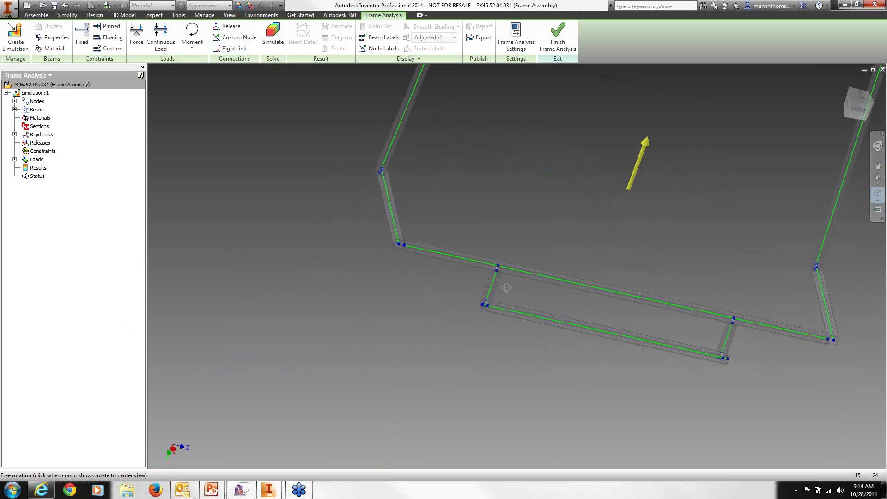
pyautogui.scroll(-5, 508, 277)
pyautogui.moveTo(505, 264); pyautogui.dragTo(443, 214)
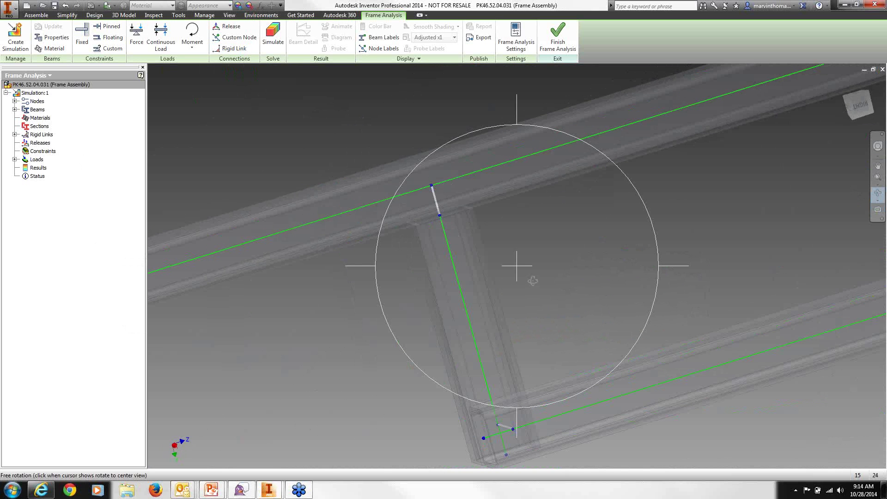
pyautogui.moveTo(533, 280); pyautogui.dragTo(514, 245)
pyautogui.scroll(-4, 514, 245)
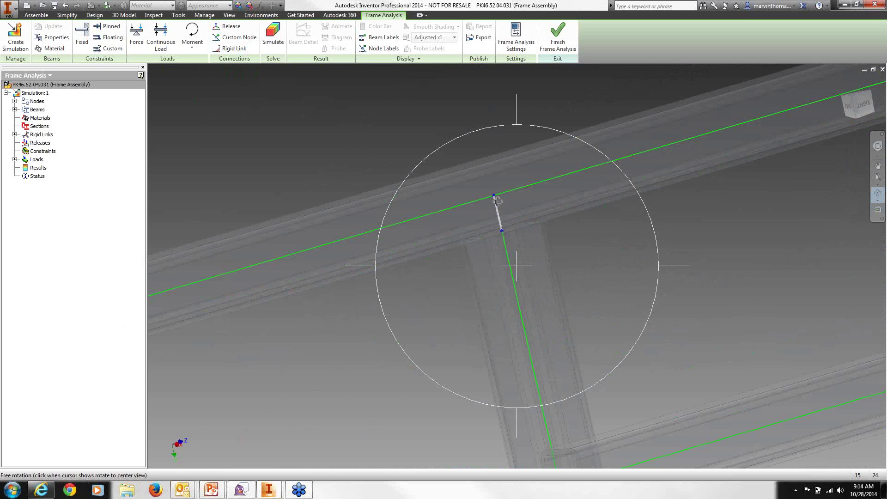
pyautogui.scroll(4, 536, 230)
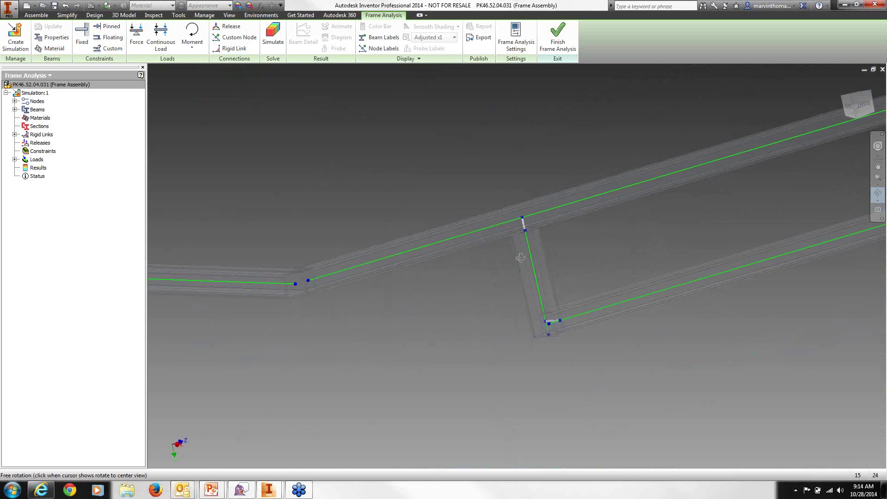
# - Create a rigid link at the open lower corner from the short side member's end node as parent to the long lower beam's end node as child
pyautogui.moveTo(466, 258); pyautogui.dragTo(390, 301)
pyautogui.scroll(-4, 389, 301)
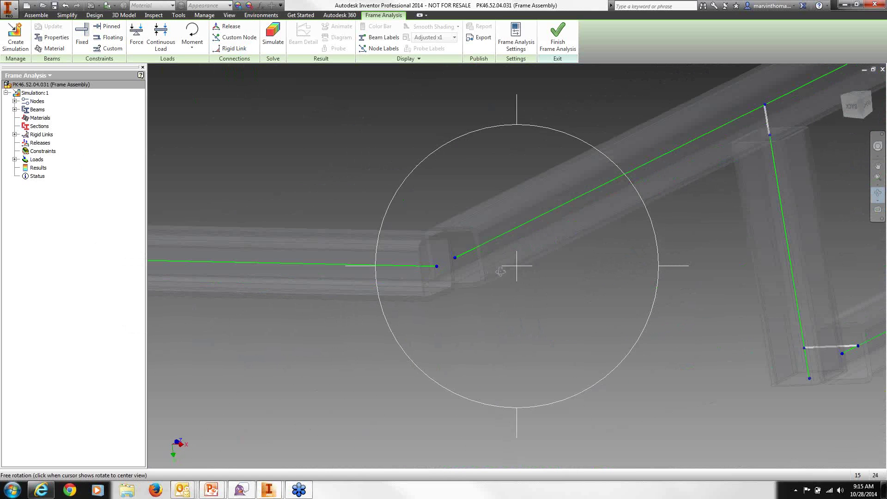
pyautogui.rightClick(501, 272)
pyautogui.press('Escape')
pyautogui.press('Escape')
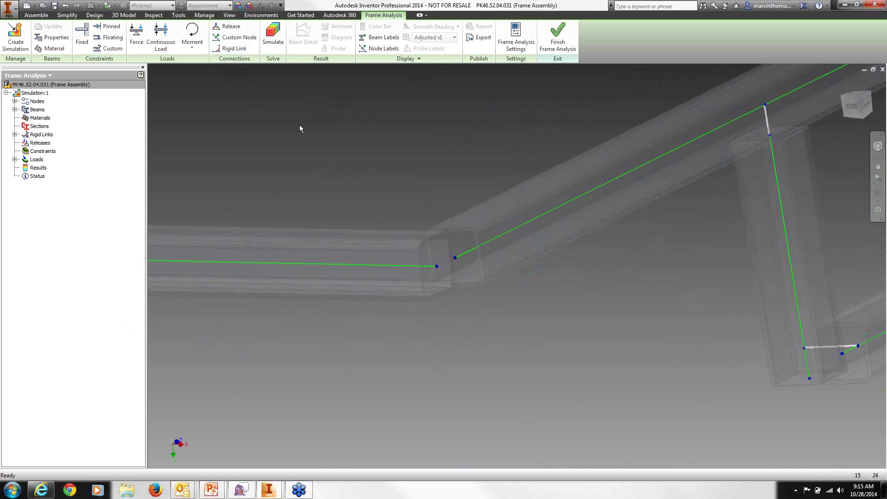
pyautogui.click(231, 49)
pyautogui.click(437, 267)
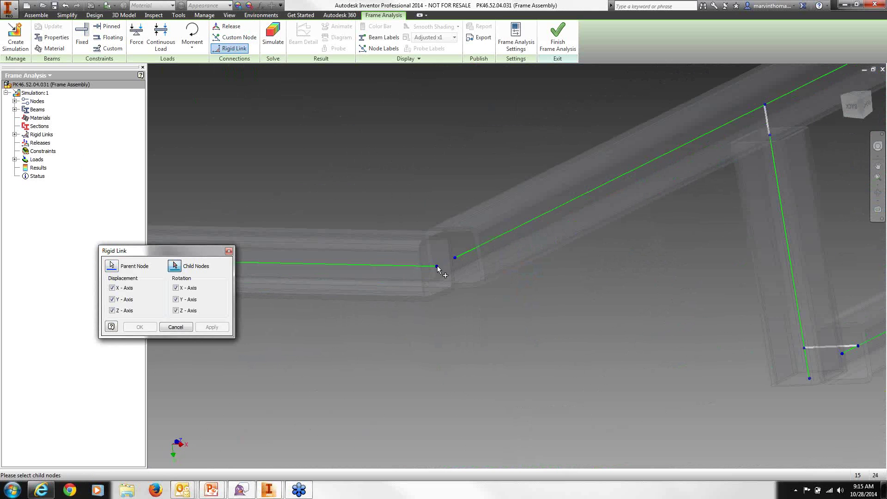
pyautogui.click(455, 257)
pyautogui.click(212, 328)
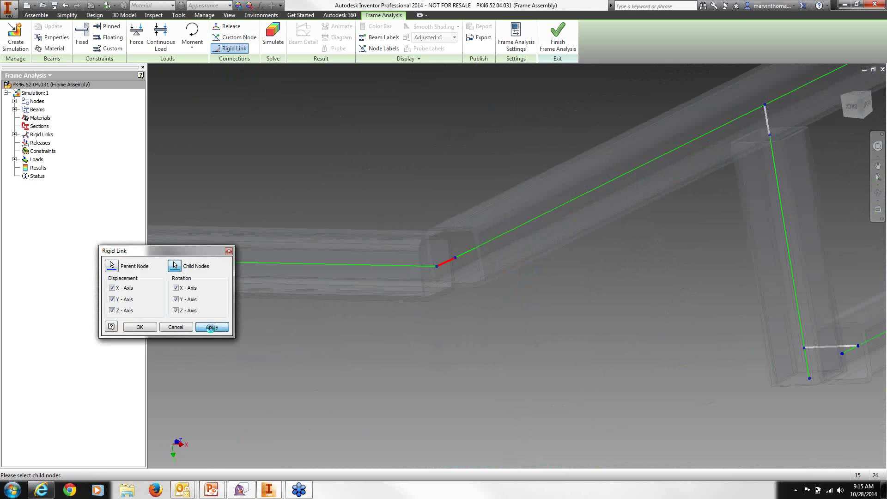
# - Create a rigid link at the opposite lower corner, with the long lower beam's end node as parent and the short side member's end node as child
pyautogui.scroll(-5, 462, 325)
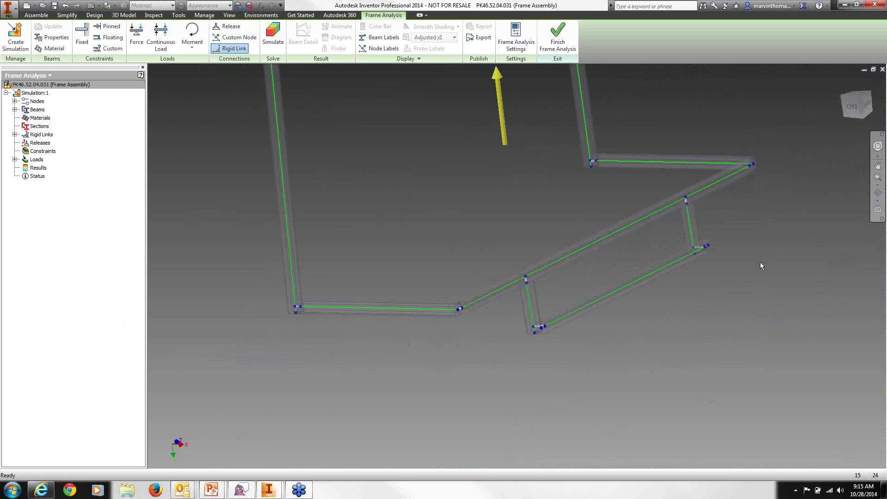
pyautogui.moveTo(781, 244); pyautogui.dragTo(698, 291, button='middle')
pyautogui.scroll(5, 698, 218)
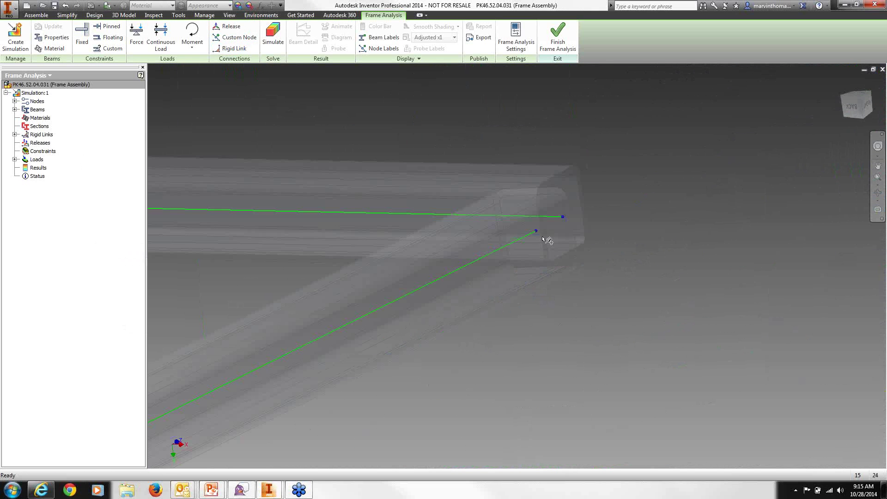
pyautogui.click(233, 48)
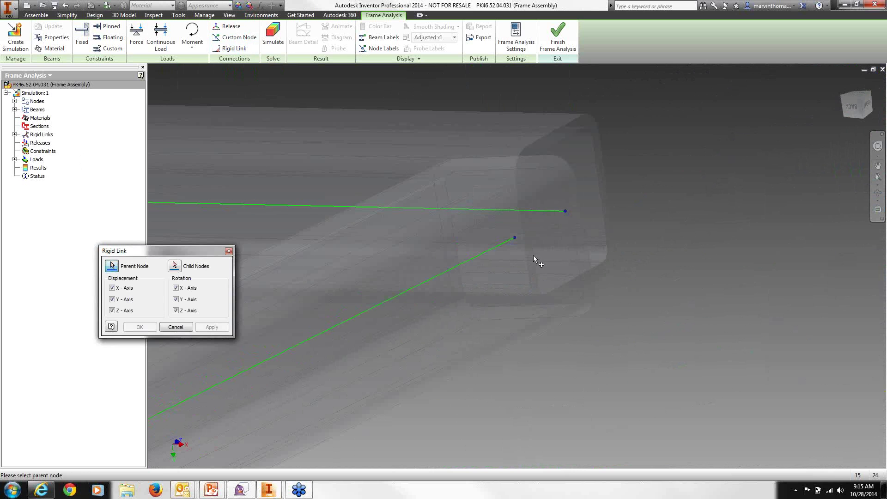
pyautogui.click(514, 238)
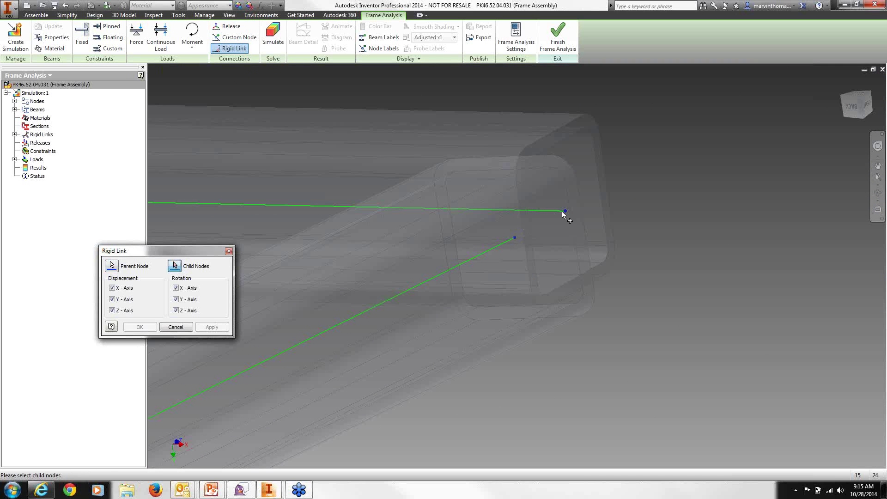
pyautogui.click(566, 211)
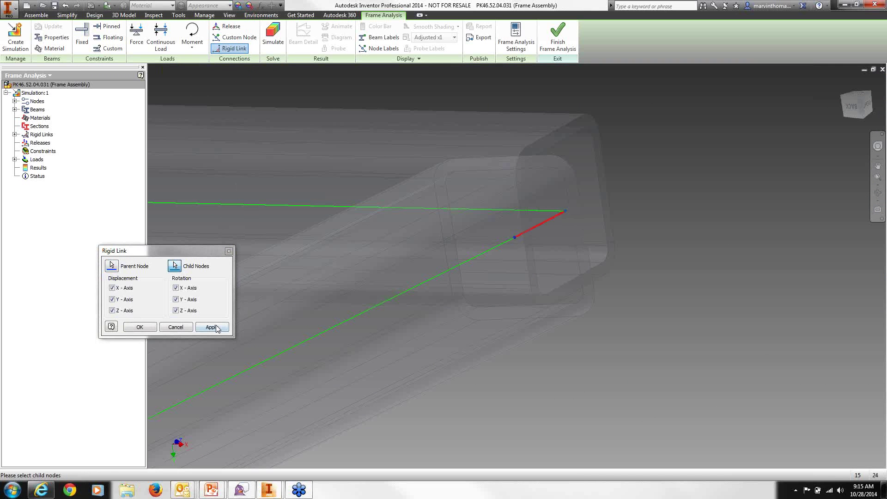
pyautogui.click(211, 326)
pyautogui.click(229, 250)
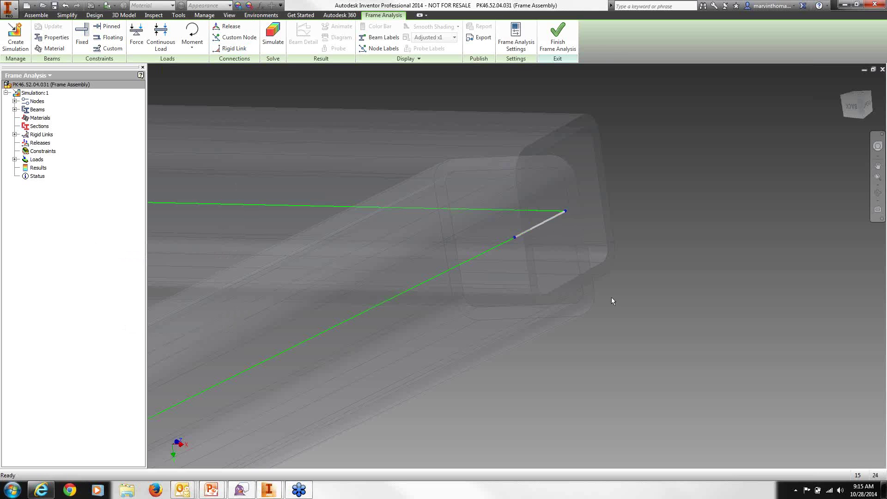
# - Examine the whole tube frame and its node connections from several orientations
pyautogui.scroll(-5, 611, 297)
pyautogui.scroll(-5, 591, 301)
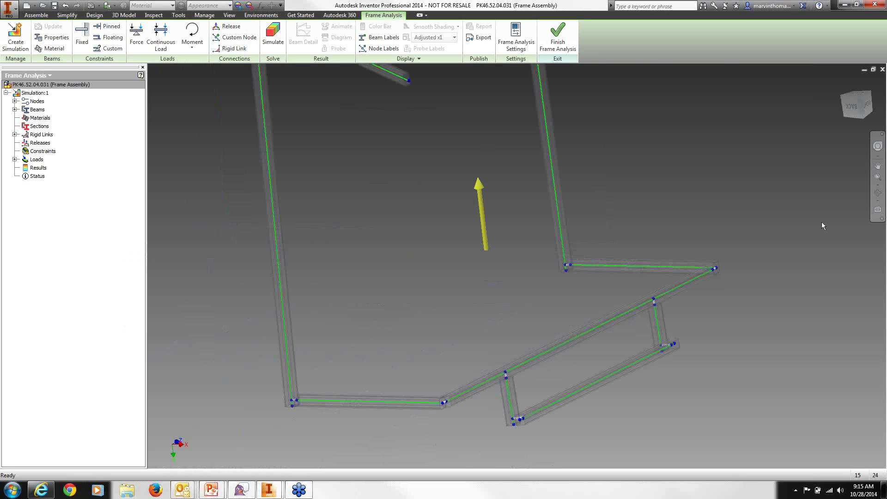
pyautogui.scroll(-2, 809, 222)
pyautogui.press('F4')
pyautogui.moveTo(517, 270); pyautogui.dragTo(462, 253)
pyautogui.rightClick(462, 253)
pyautogui.click(505, 252)
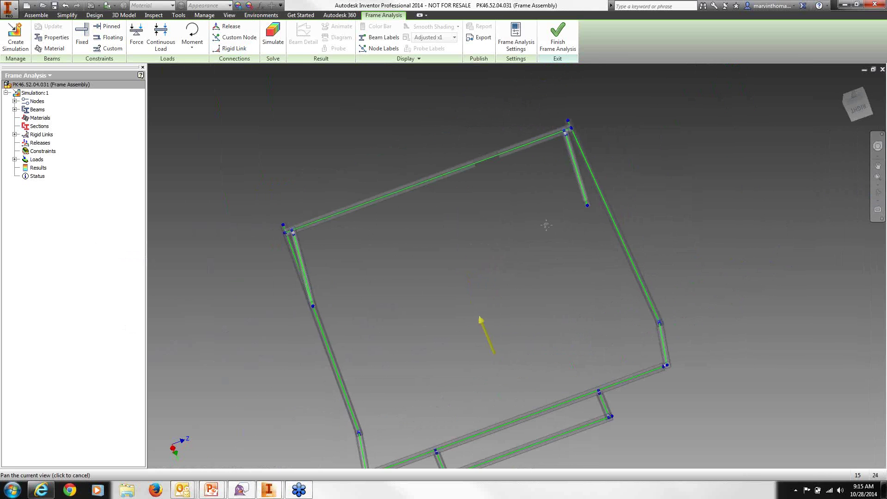
pyautogui.moveTo(505, 267); pyautogui.dragTo(534, 280, button='middle')
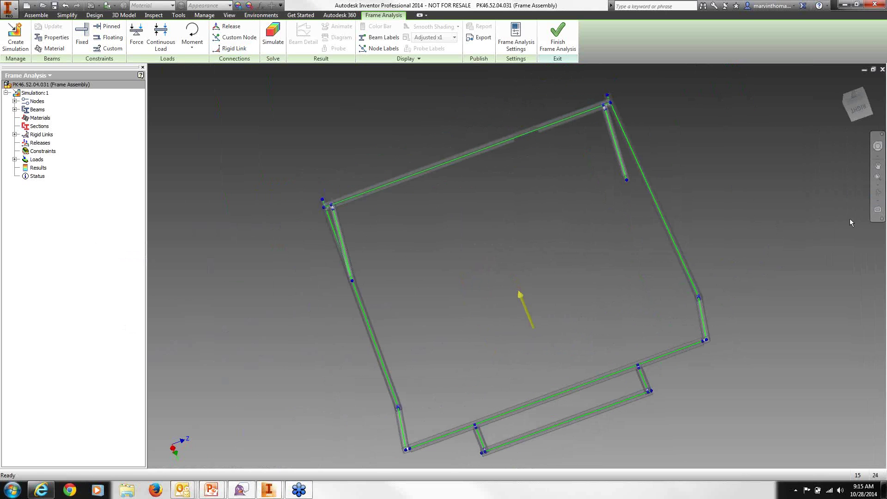
pyautogui.click(877, 192)
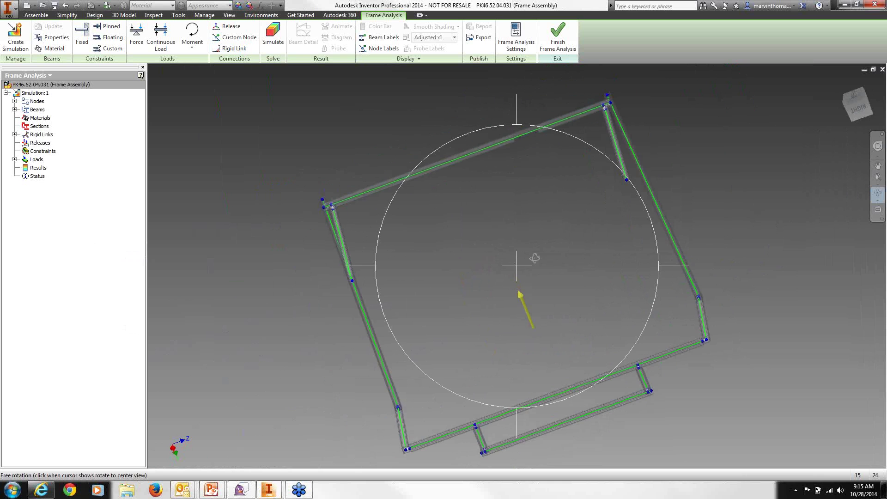
pyautogui.moveTo(535, 258); pyautogui.dragTo(636, 270)
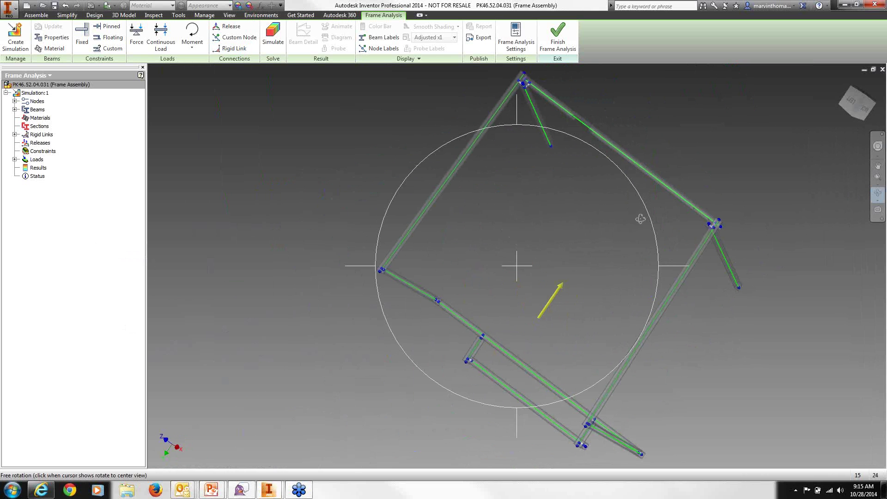
pyautogui.moveTo(542, 267); pyautogui.dragTo(494, 162)
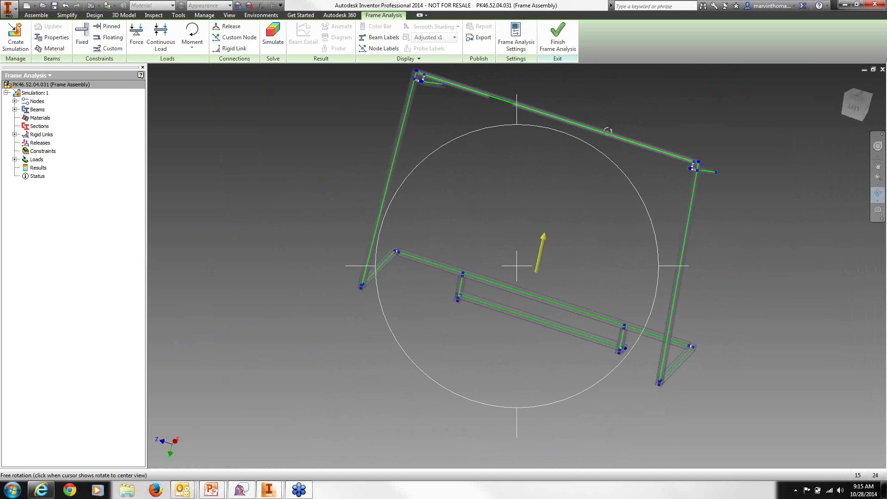
pyautogui.rightClick(537, 146)
pyautogui.click(550, 139)
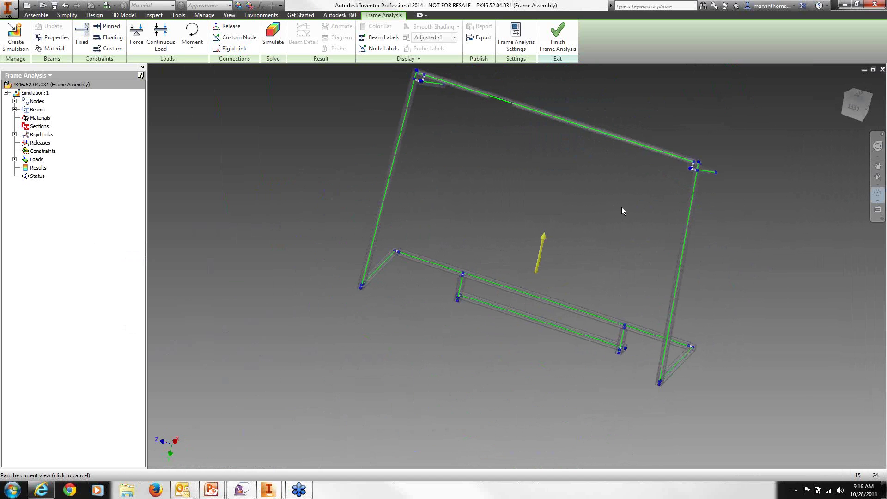
# - Add a floating pinned constraint on the upper crossbeam at a 116 mm offset, taking its absolute direction from the beam's face
pyautogui.scroll(3, 594, 185)
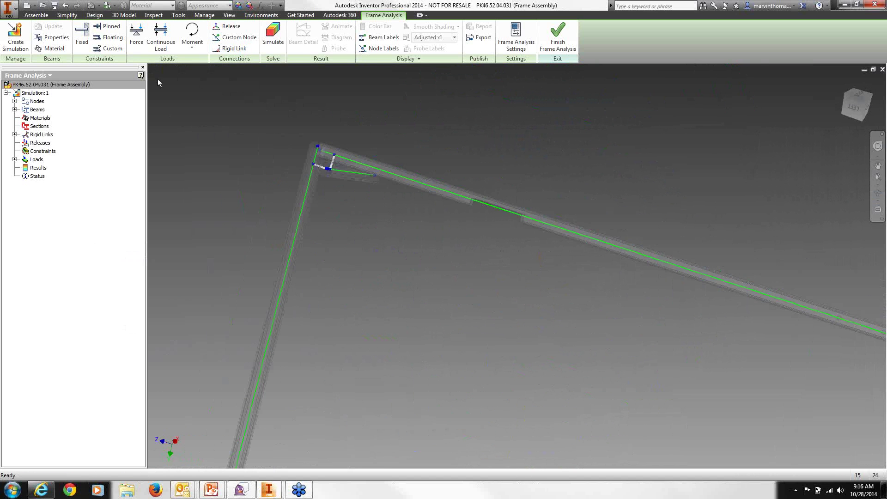
pyautogui.click(111, 37)
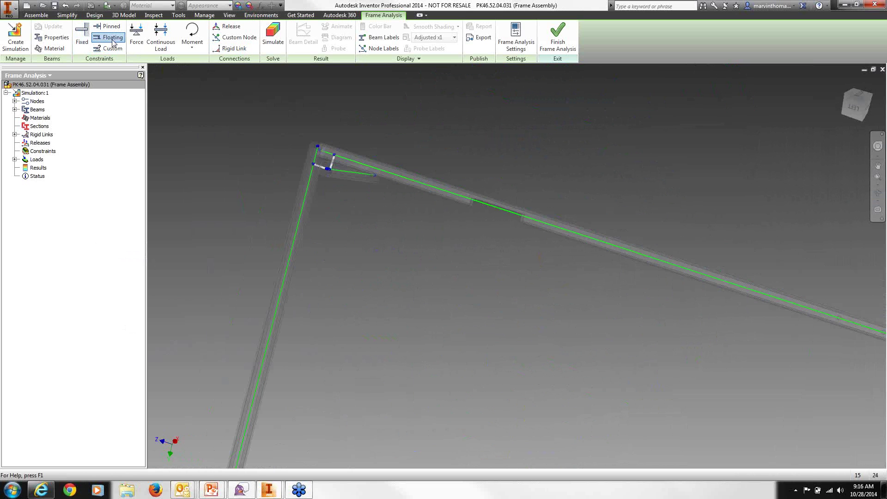
pyautogui.click(392, 175)
pyautogui.rightClick(402, 219)
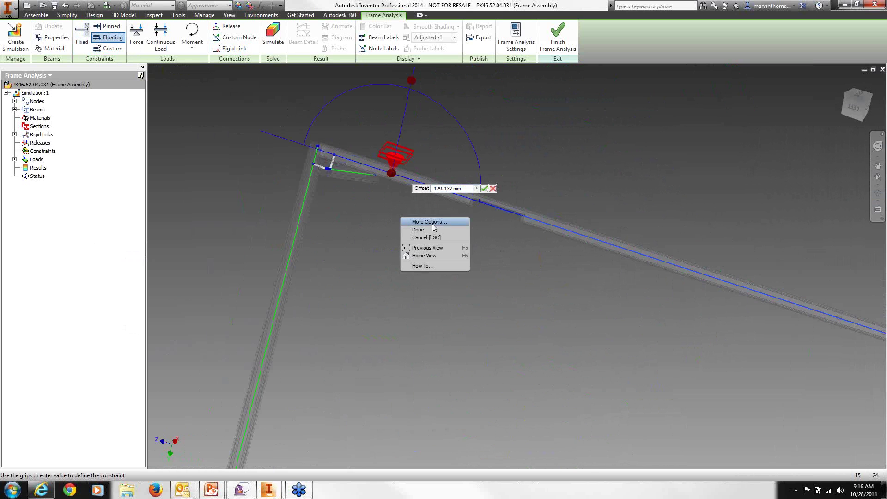
pyautogui.click(432, 224)
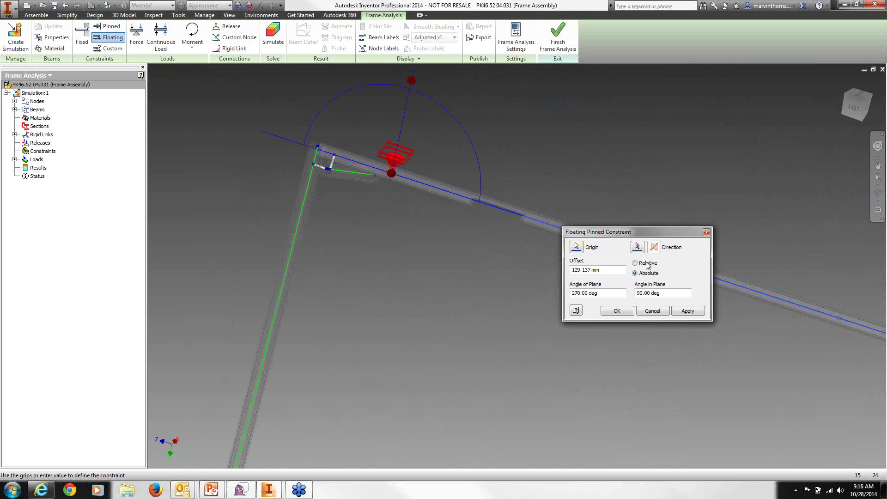
pyautogui.click(638, 249)
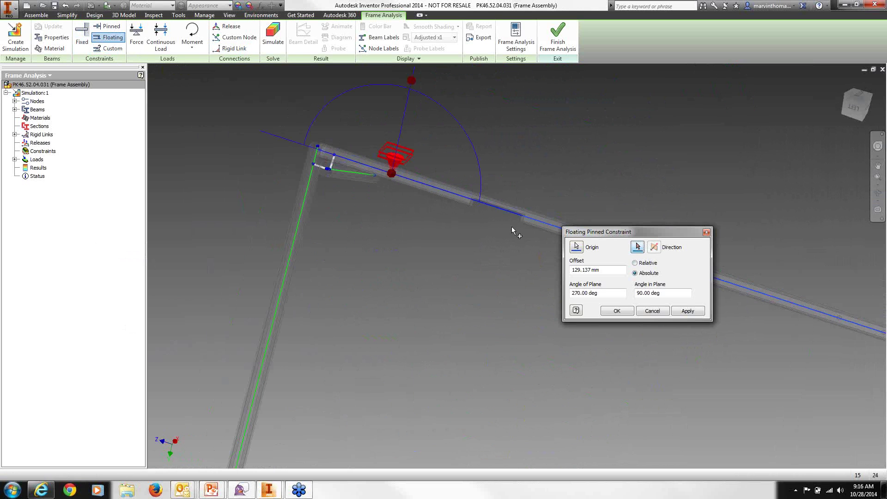
pyautogui.click(442, 192)
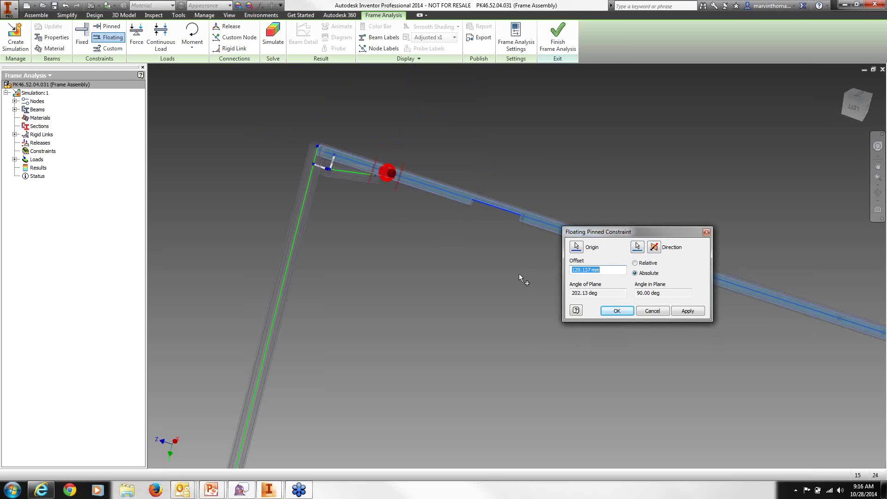
pyautogui.write('116')
pyautogui.click(692, 314)
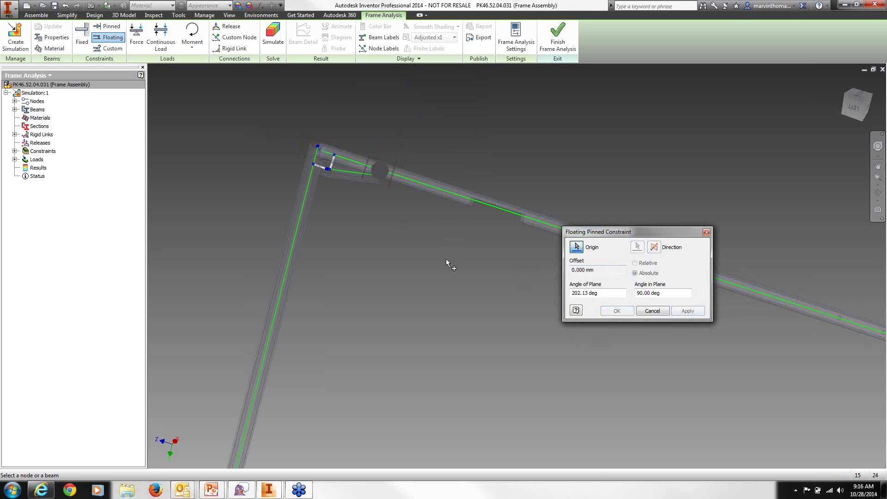
# - Add a second floating pinned constraint near the upper crossbeam's other end at a 964 mm offset, with a 202.13° plane angle
pyautogui.scroll(-5, 356, 255)
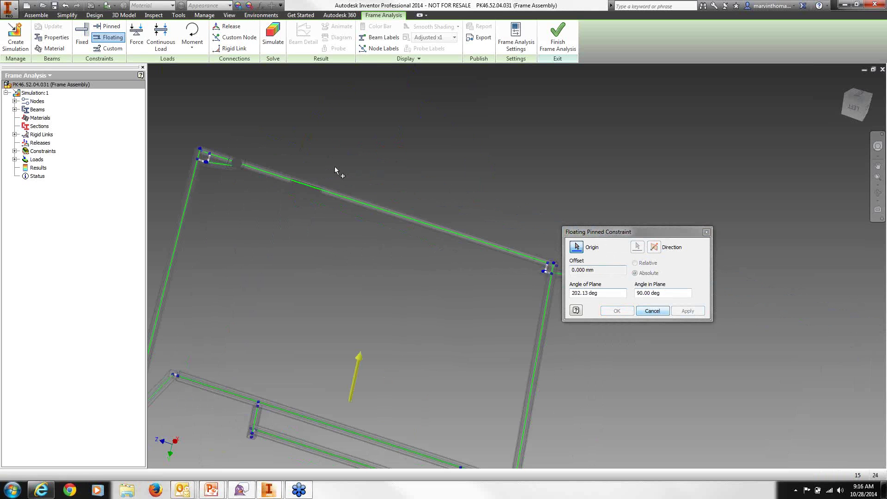
pyautogui.click(497, 250)
pyautogui.scroll(3, 485, 254)
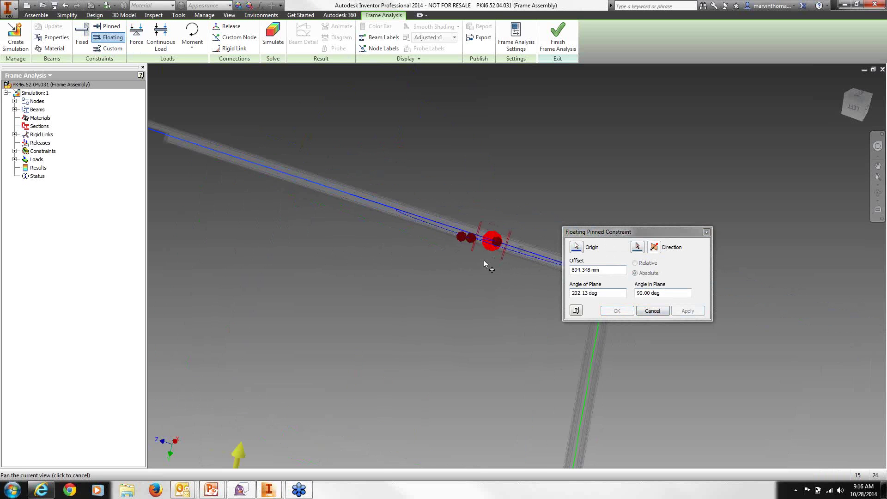
pyautogui.click(605, 272)
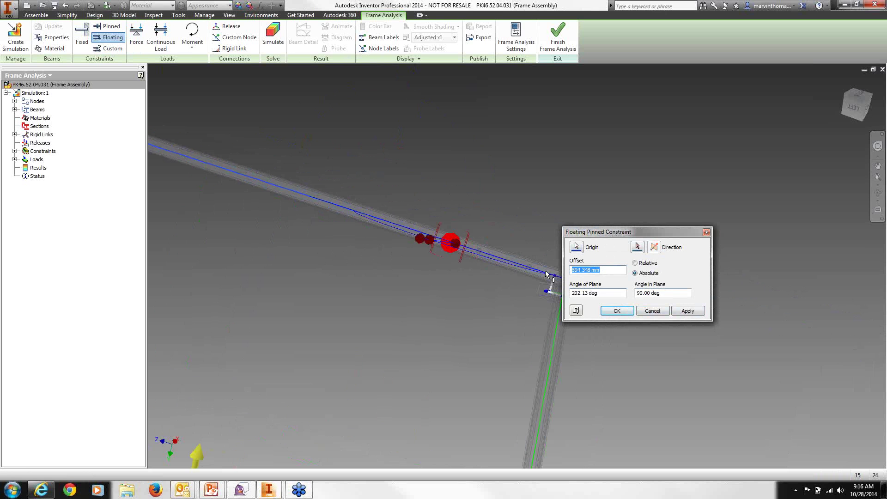
pyautogui.write('964')
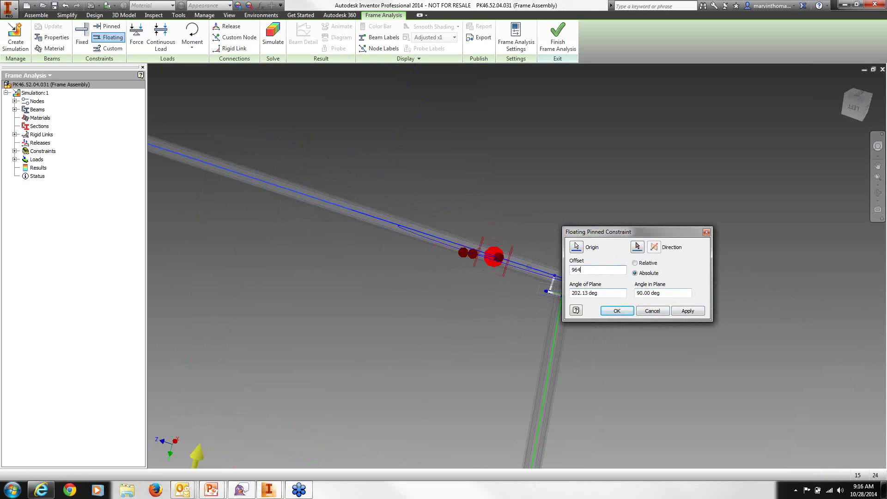
pyautogui.click(688, 311)
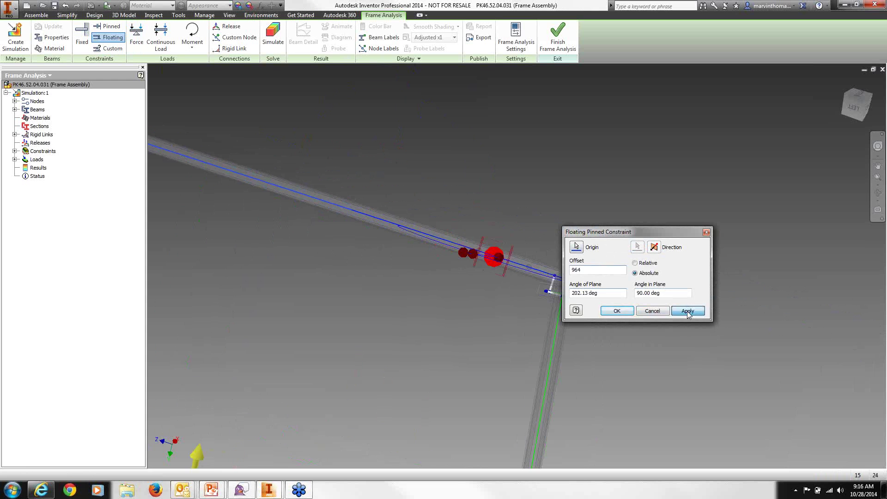
# - Place a custom constraint near the lower end of one long side beam, with X-axis displacement set to uplift none
pyautogui.click(617, 311)
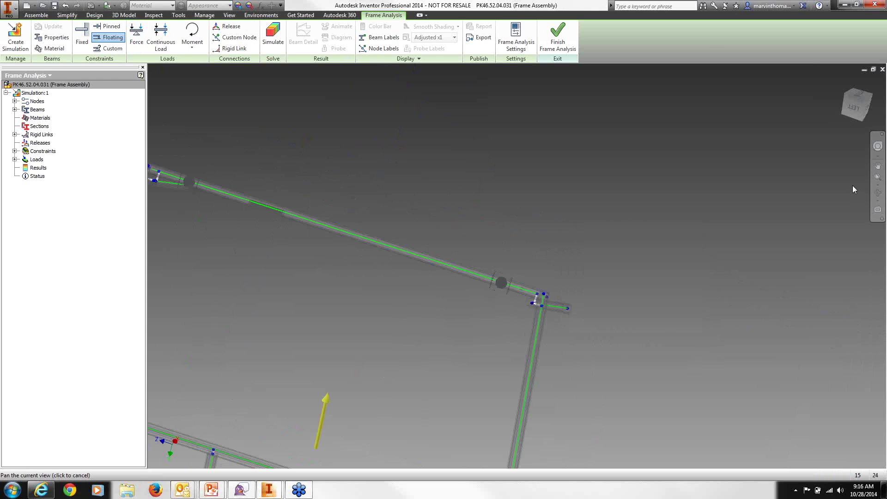
pyautogui.click(878, 192)
pyautogui.moveTo(531, 240); pyautogui.dragTo(501, 258)
pyautogui.scroll(4, 450, 329)
pyautogui.rightClick(391, 346)
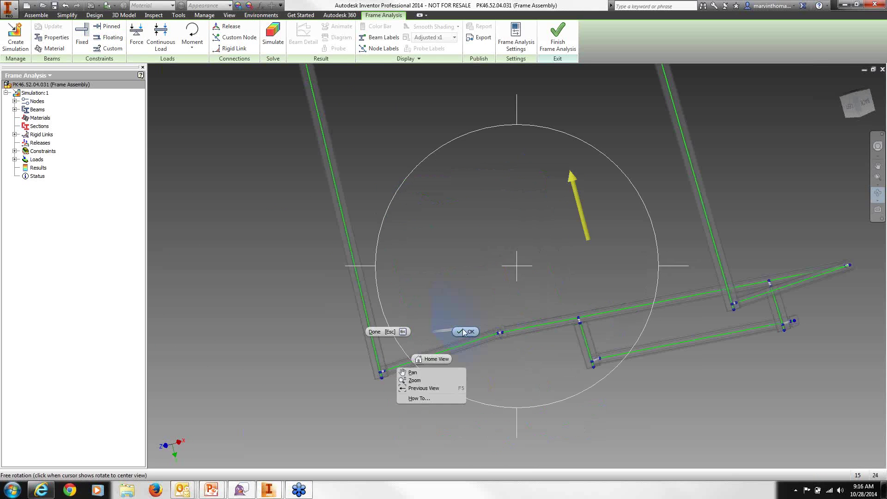
pyautogui.click(407, 357)
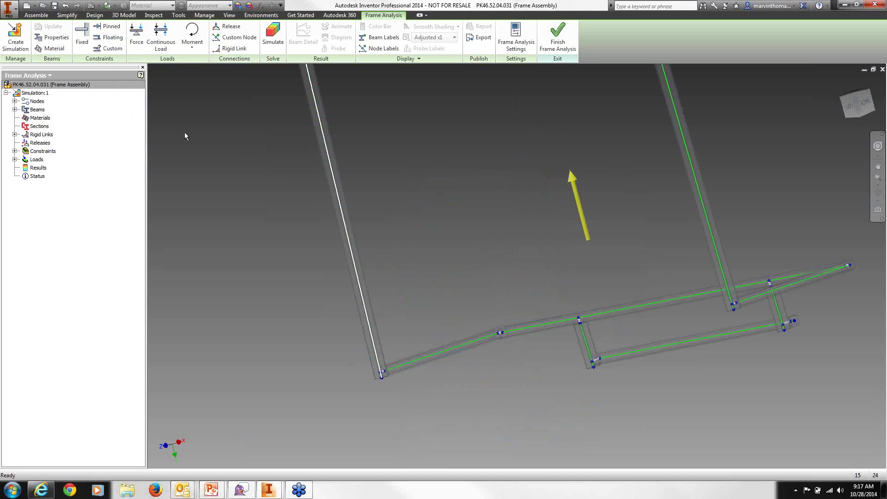
pyautogui.click(110, 48)
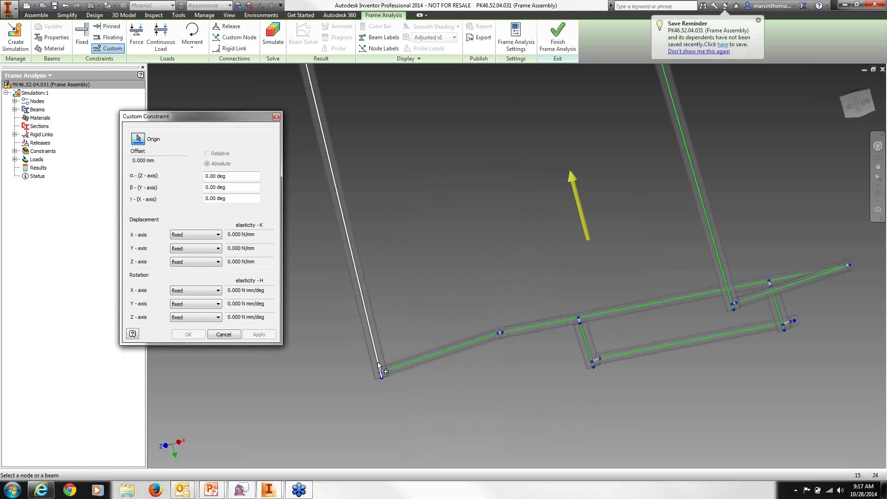
pyautogui.click(378, 364)
pyautogui.click(193, 235)
pyautogui.click(195, 255)
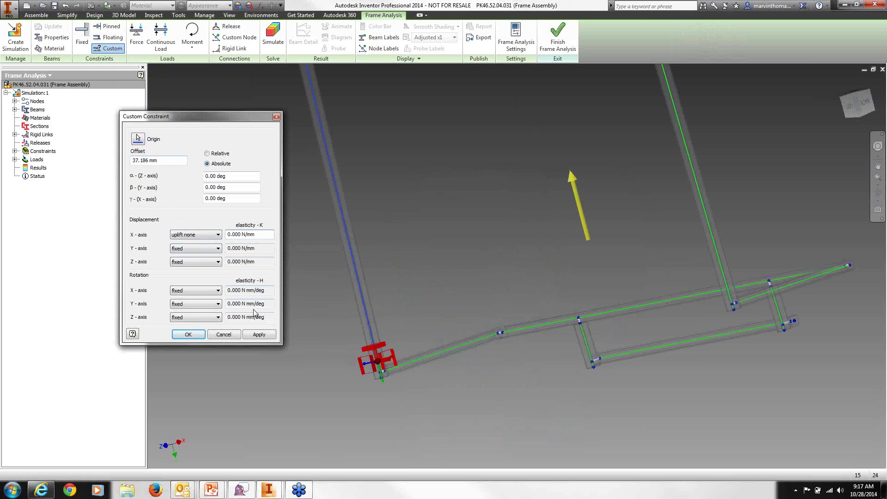
# - Set the custom constraint's X-axis elasticity to 20 N/mm and its offset to 30 mm, and apply it
pyautogui.write('2')
pyautogui.click(132, 160)
pyautogui.write('30')
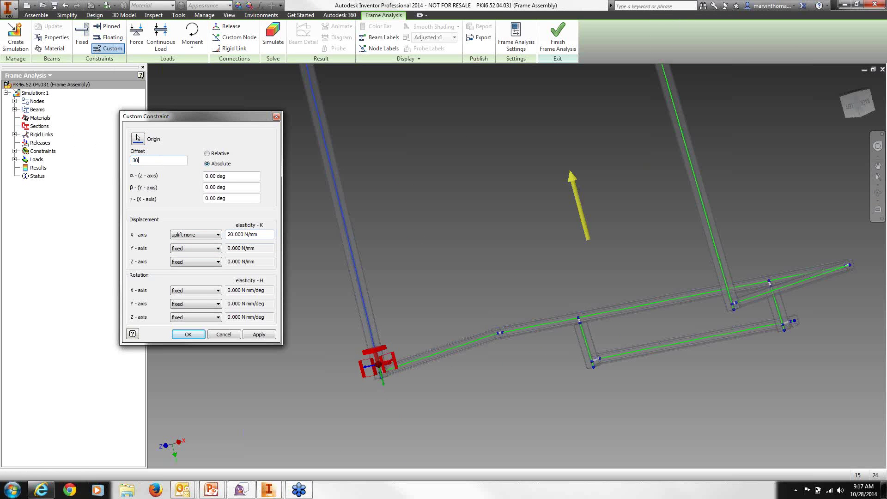
pyautogui.click(258, 337)
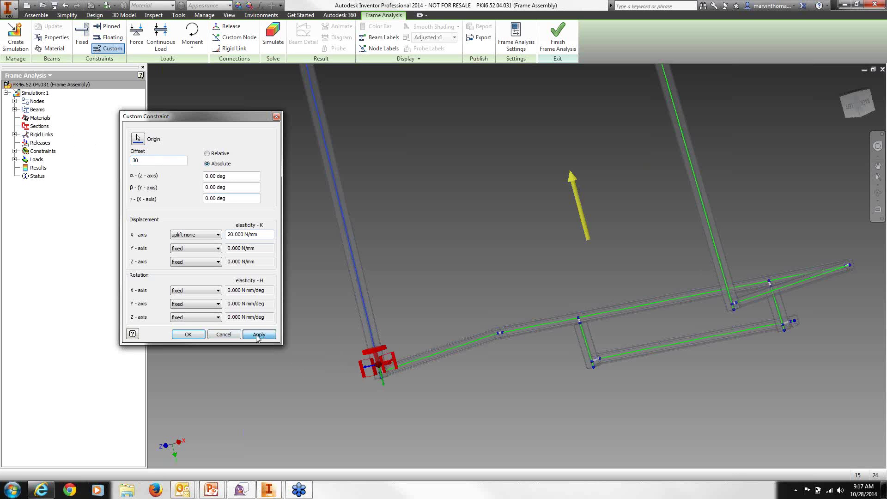
# - Add a matching custom constraint at a 30 mm offset on the opposite long side beam, then finish the command
pyautogui.click(728, 285)
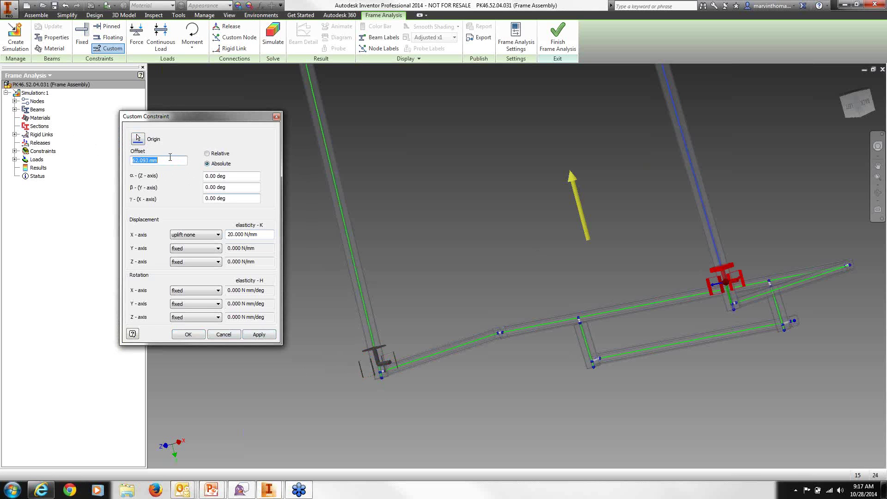
pyautogui.write('30')
pyautogui.click(260, 334)
pyautogui.press('F2')
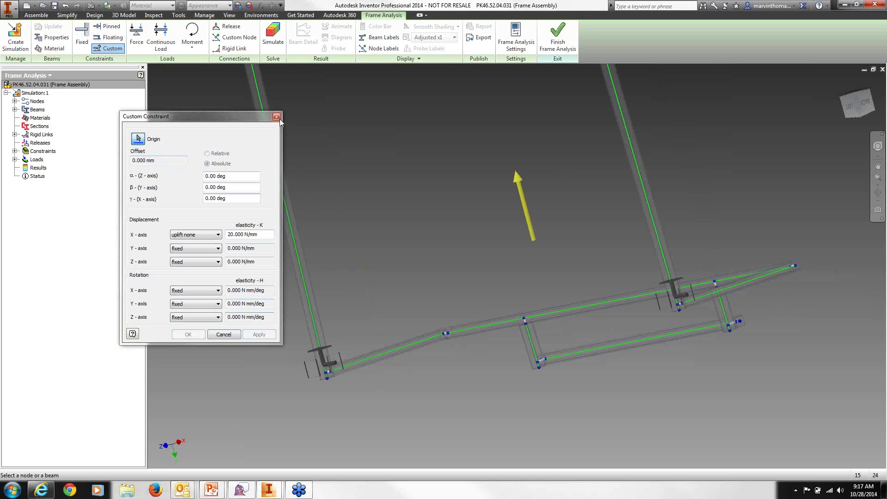
pyautogui.press('Escape')
pyautogui.keyDown('shift'); pyautogui.moveTo(601, 342); pyautogui.dragTo(504, 346, button='middle'); pyautogui.keyUp('shift')
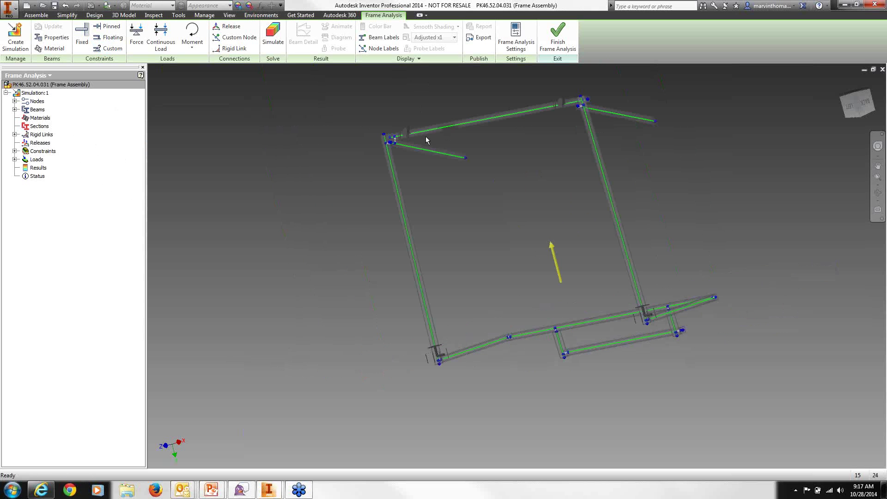
pyautogui.click(878, 192)
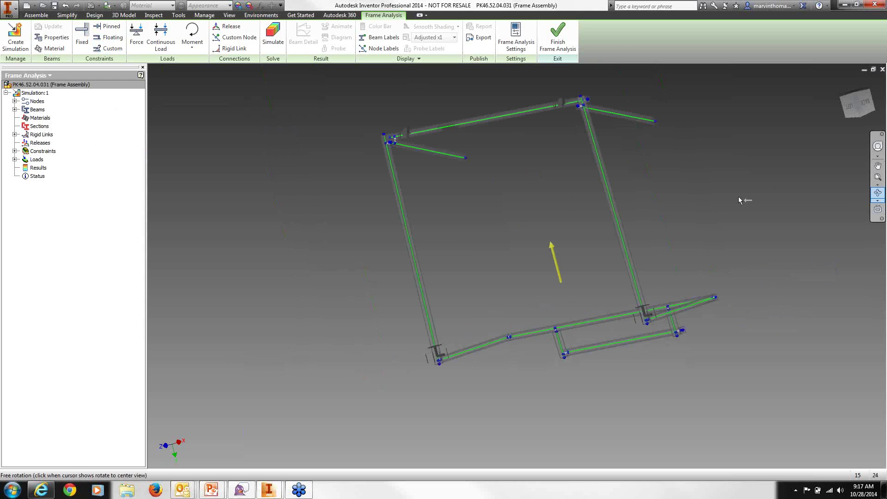
pyautogui.moveTo(740, 200); pyautogui.dragTo(732, 315)
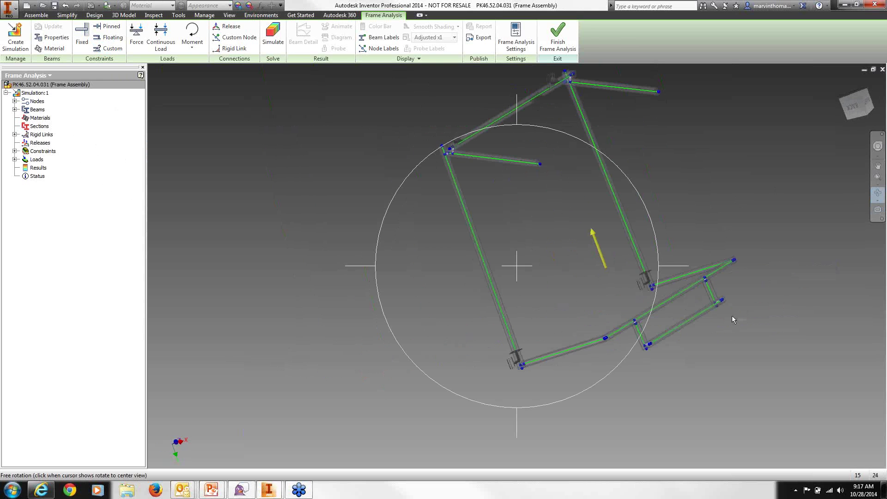
pyautogui.scroll(3, 731, 315)
pyautogui.rightClick(737, 318)
pyautogui.click(684, 349)
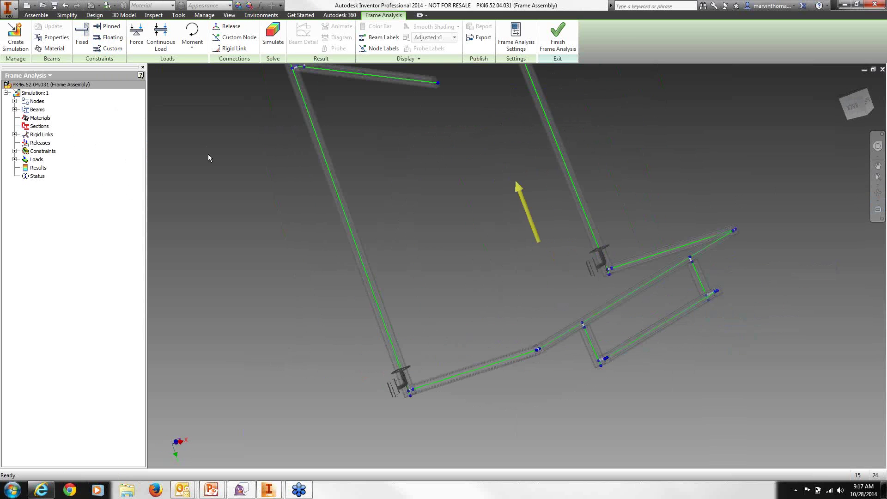
pyautogui.click(109, 37)
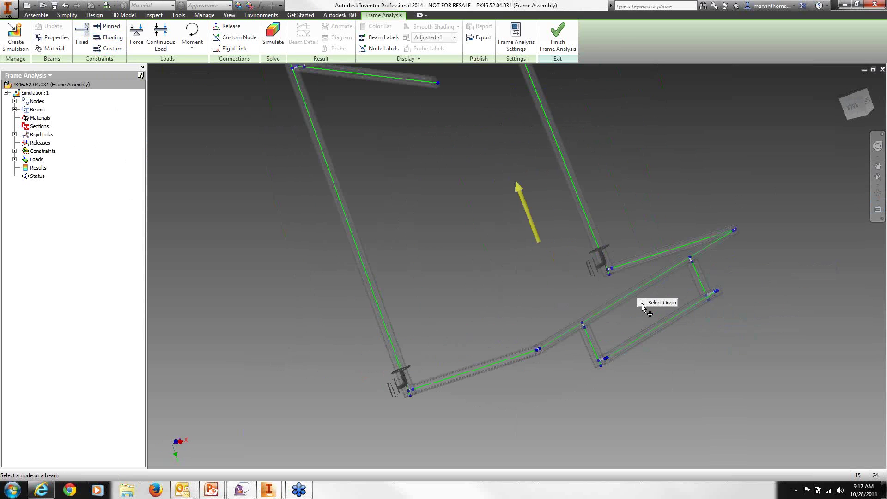
pyautogui.click(662, 324)
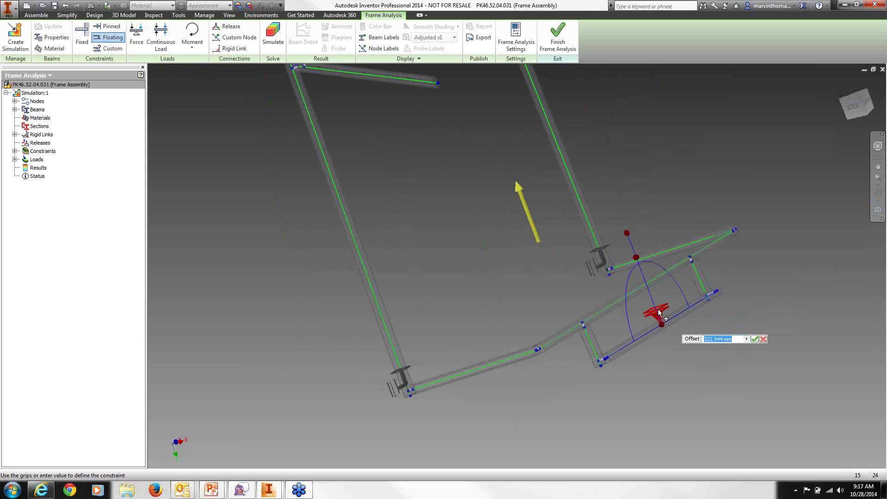
pyautogui.click(878, 193)
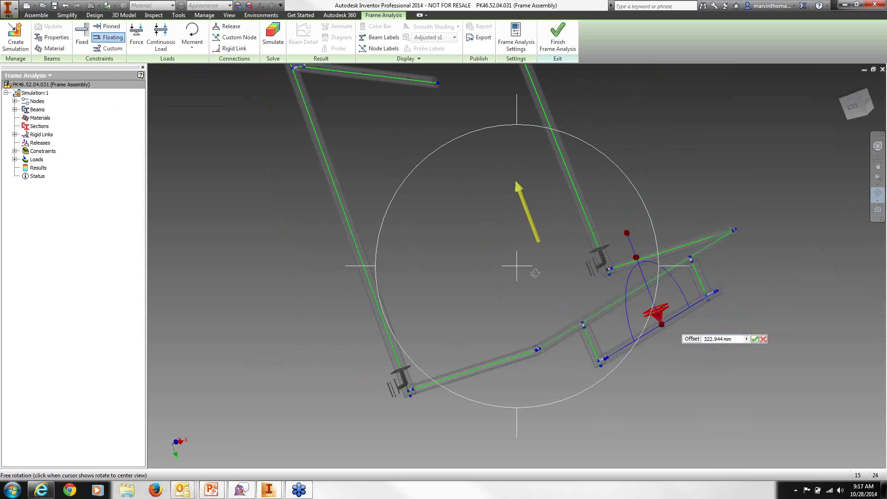
pyautogui.moveTo(520, 274); pyautogui.dragTo(365, 281)
pyautogui.press('Escape')
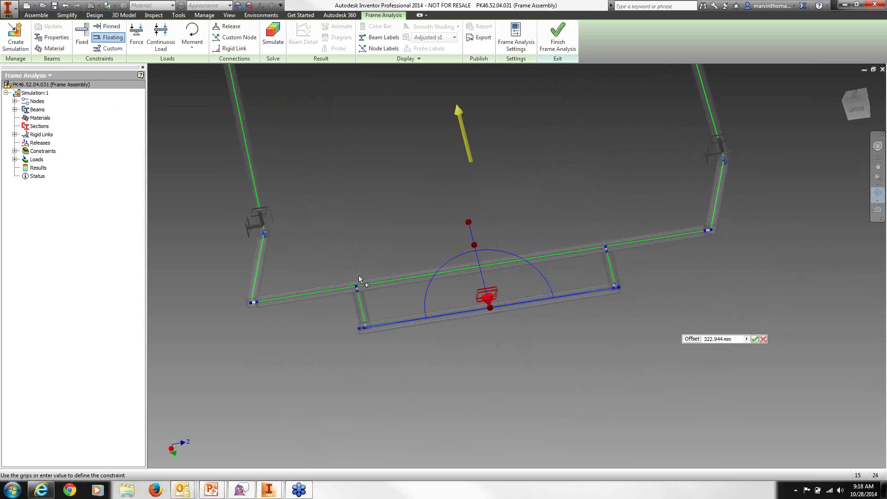
pyautogui.click(66, 5)
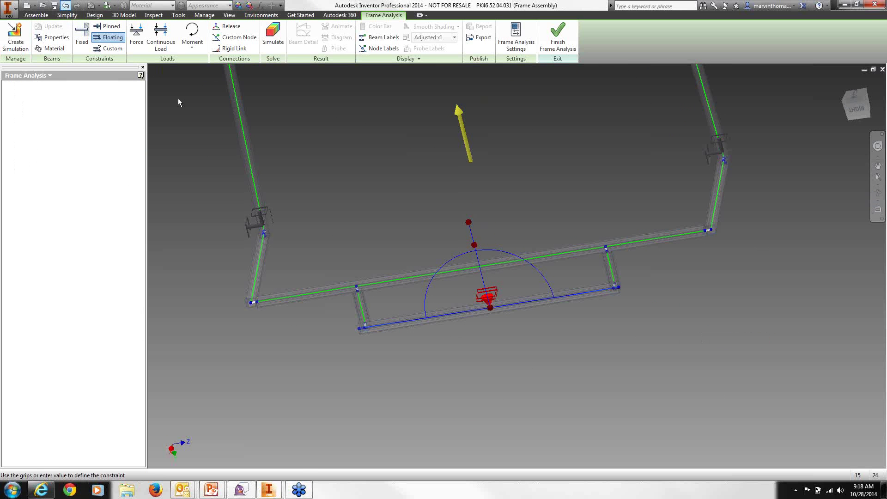
pyautogui.click(76, 5)
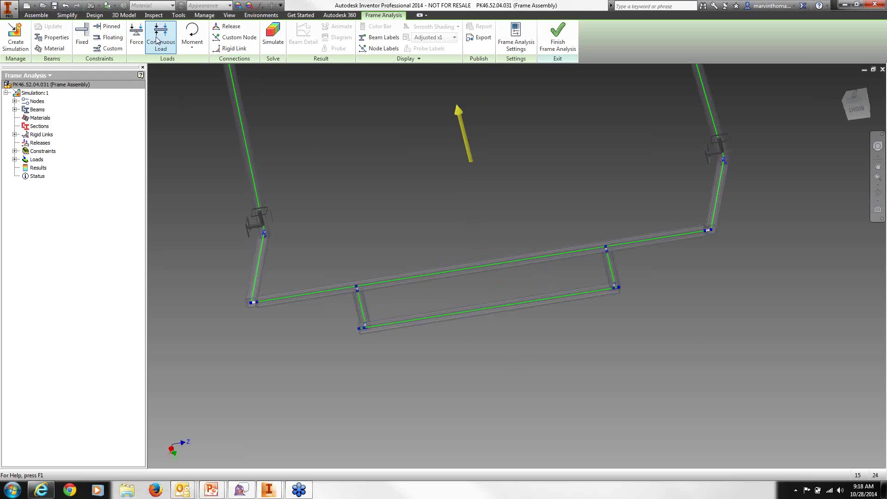
# - Add a floating pinned constraint at the middle of the small lower bracket's long beam, using a relative offset of 0.5
pyautogui.click(109, 40)
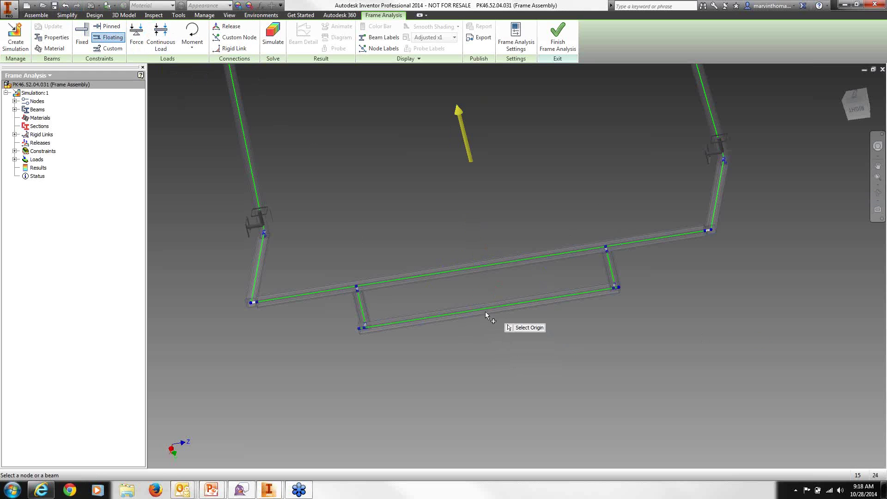
pyautogui.rightClick(542, 347)
pyautogui.click(569, 353)
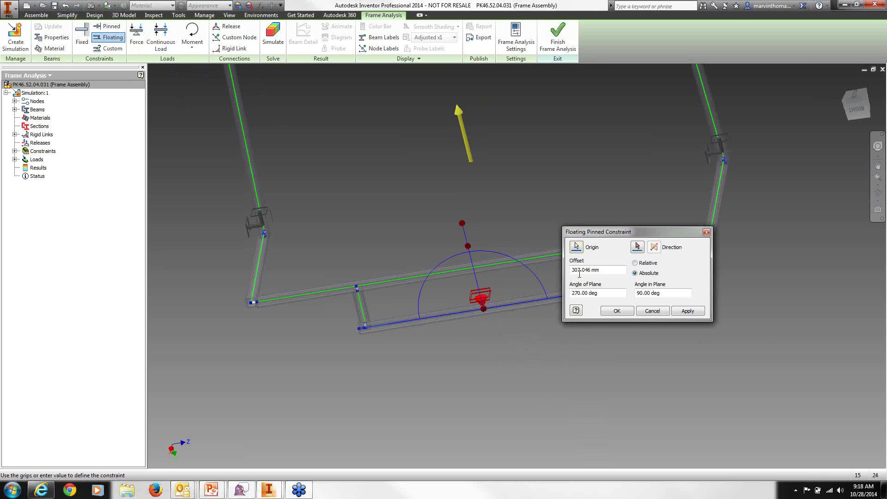
pyautogui.click(635, 263)
pyautogui.moveTo(590, 271); pyautogui.dragTo(579, 272)
pyautogui.write('5 ul')
pyautogui.press('Return')
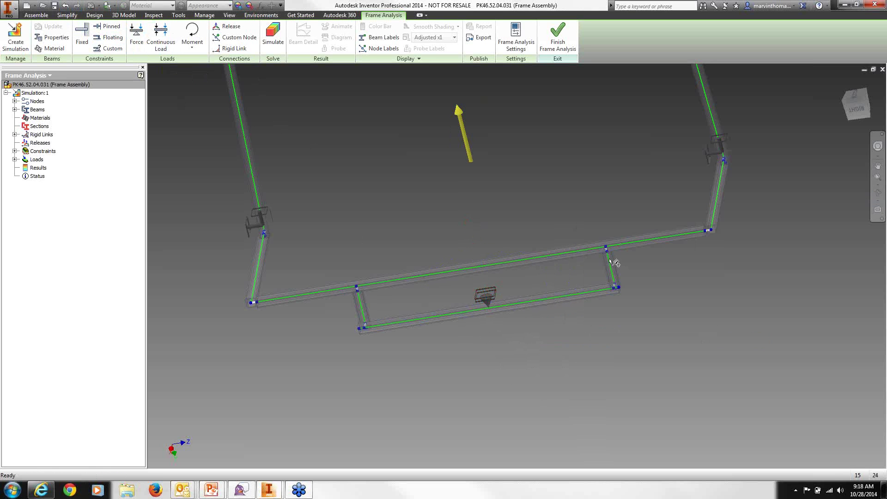
# - Review the direction and angle settings of the floating pinned constraint on the lower bracket beam
pyautogui.rightClick(490, 300)
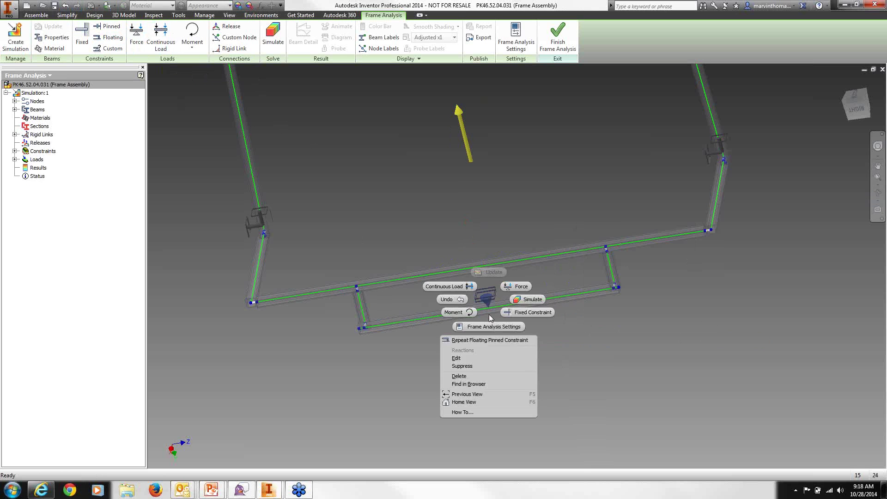
pyautogui.click(486, 359)
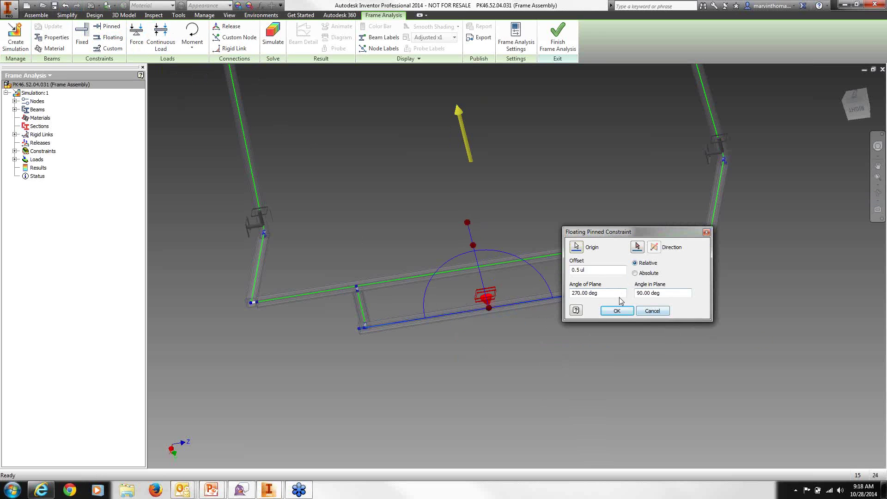
pyautogui.click(878, 192)
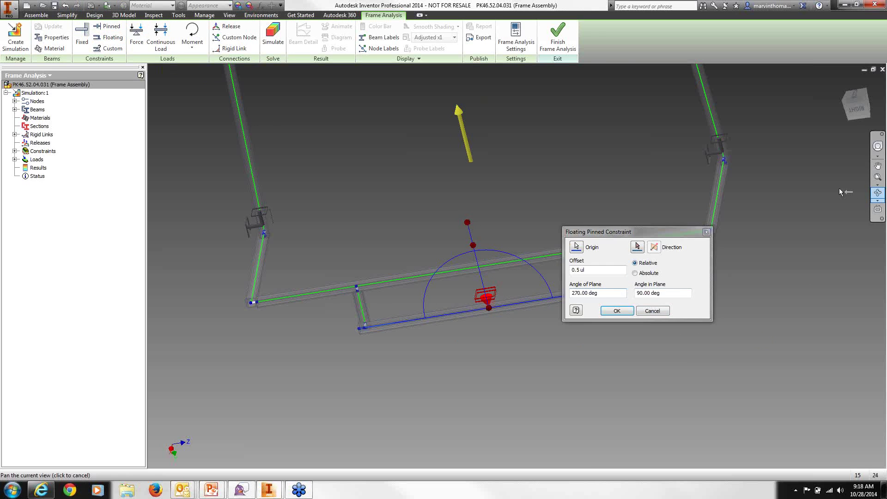
pyautogui.moveTo(500, 271); pyautogui.dragTo(508, 260)
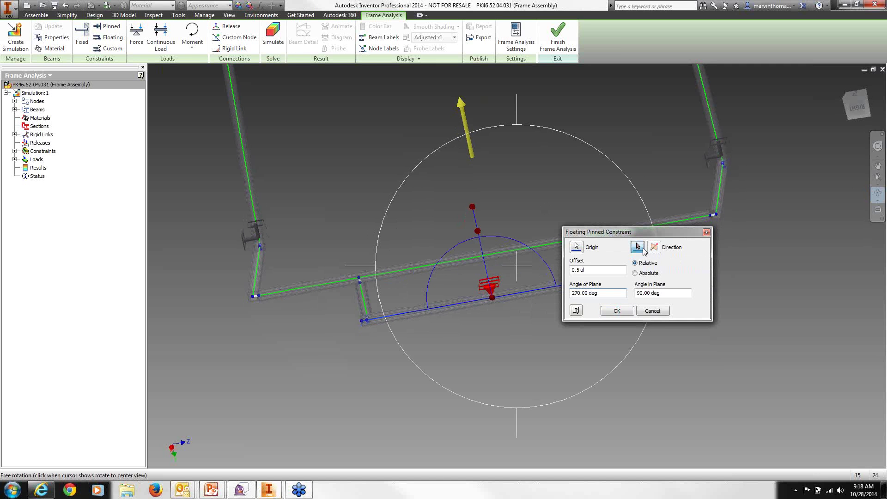
pyautogui.click(616, 311)
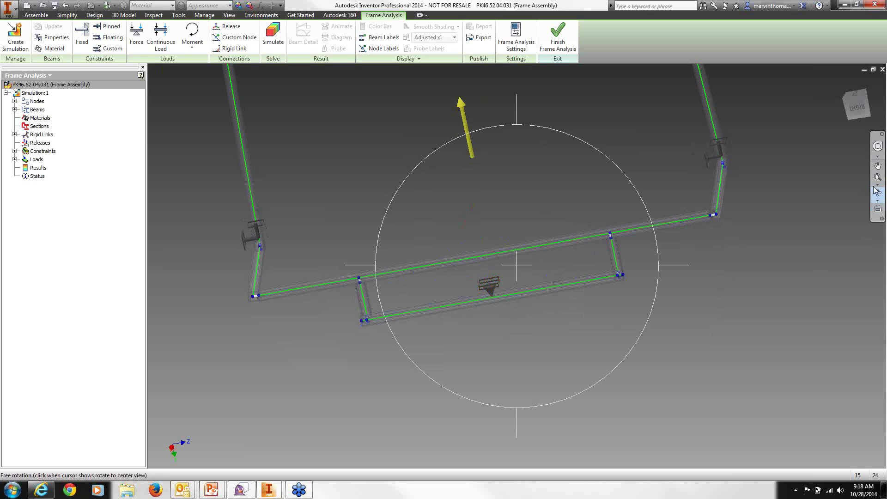
# - Edit the gravity load to reverse its direction along the Y axis
pyautogui.moveTo(539, 277); pyautogui.dragTo(497, 236)
pyautogui.press('Escape')
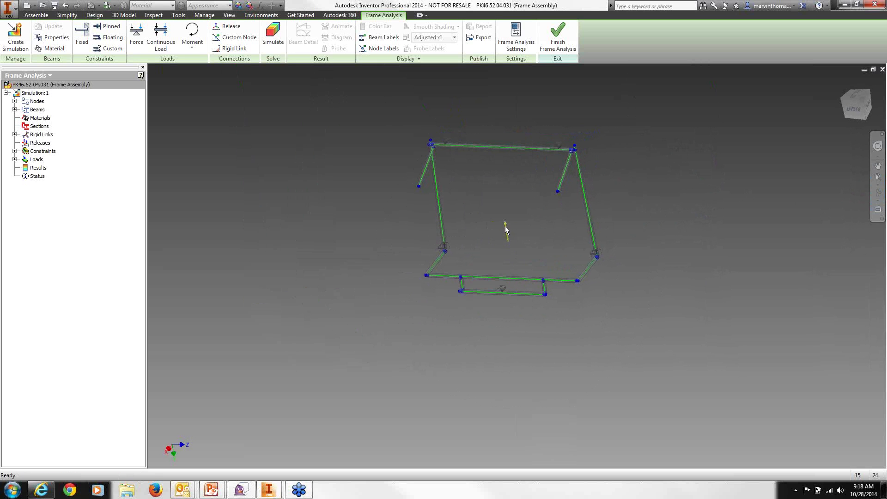
pyautogui.click(15, 159)
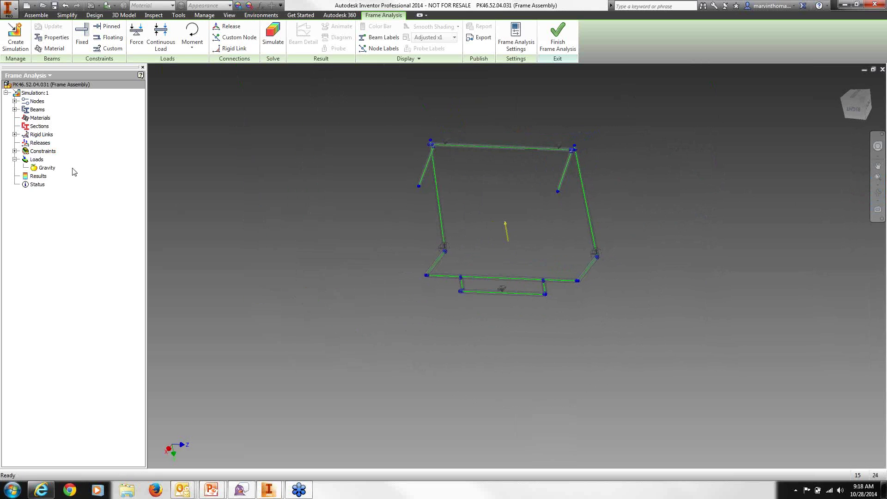
pyautogui.click(507, 229)
pyautogui.rightClick(41, 167)
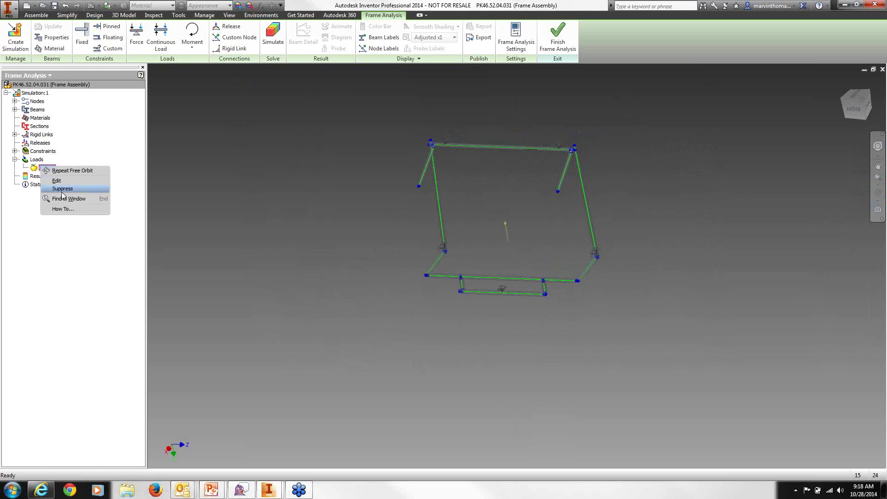
pyautogui.click(57, 181)
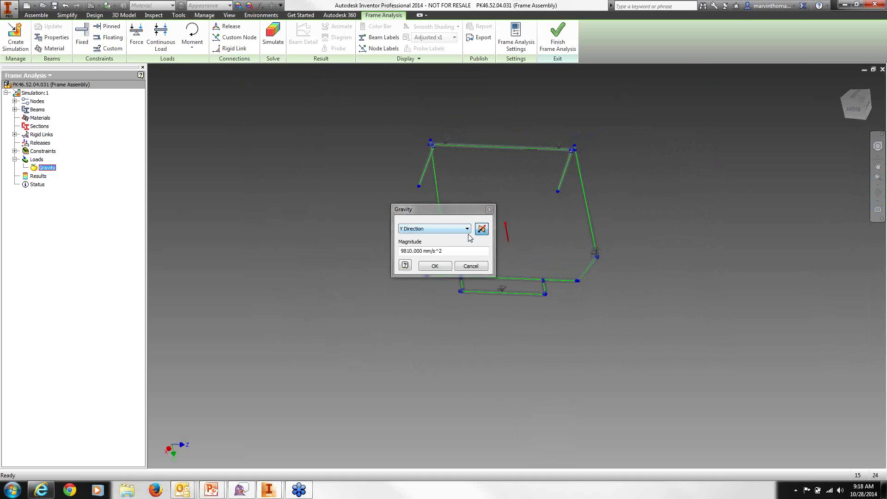
pyautogui.click(482, 229)
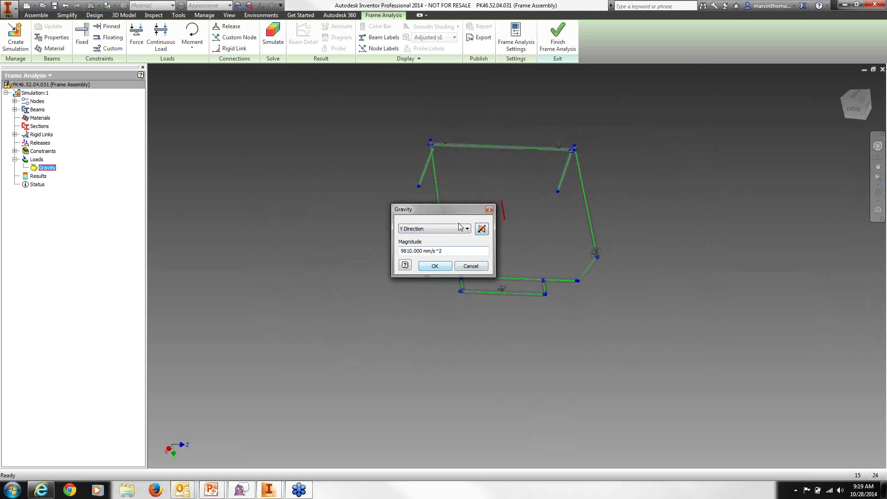
pyautogui.moveTo(449, 210); pyautogui.dragTo(284, 191)
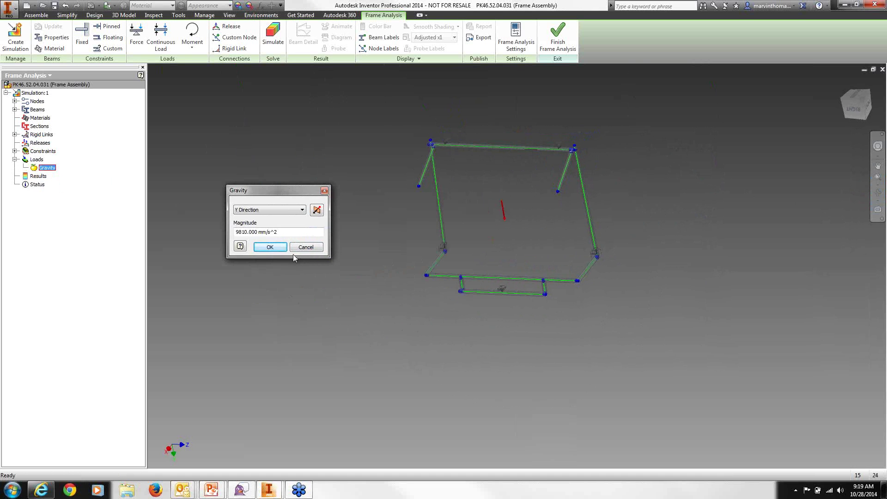
pyautogui.click(273, 248)
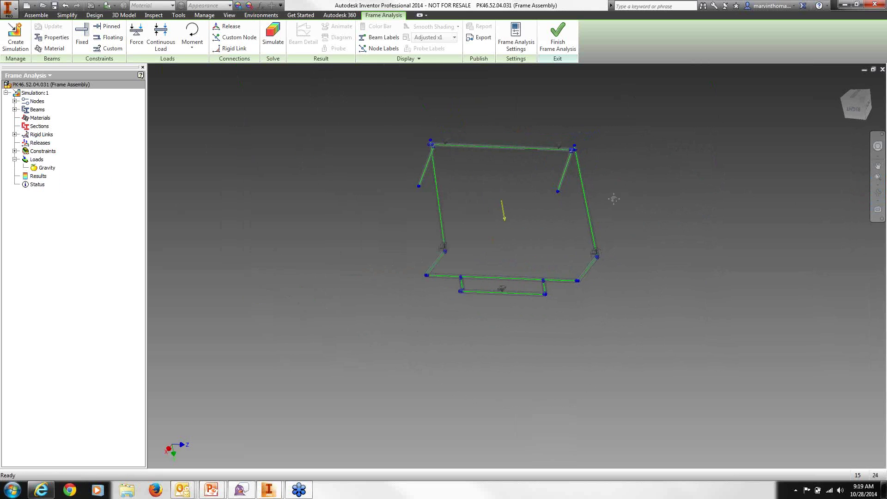
# - Add a 100 N downward force at the free end of each of the two short upper arms
pyautogui.moveTo(613, 199); pyautogui.dragTo(567, 198, button='middle')
pyautogui.click(136, 37)
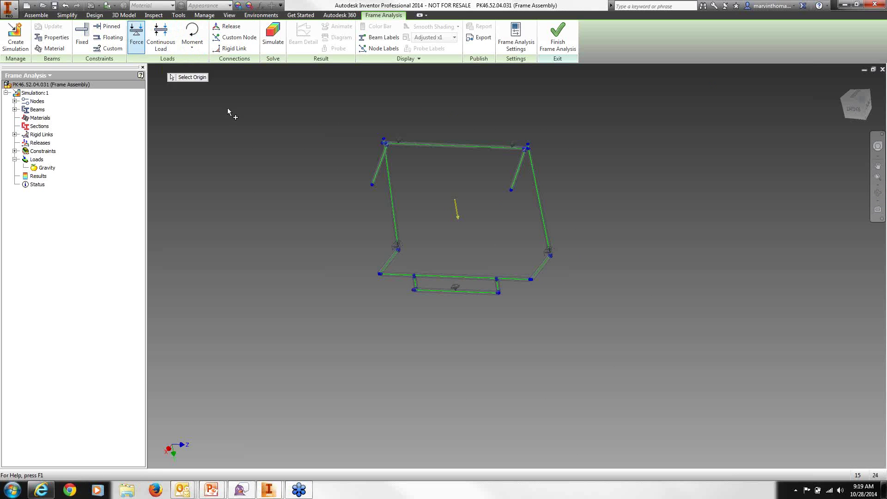
pyautogui.click(372, 185)
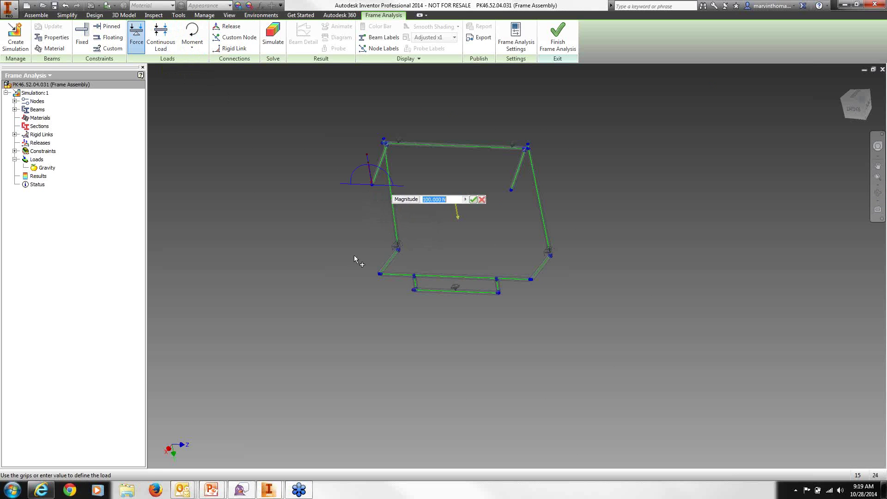
pyautogui.click(474, 199)
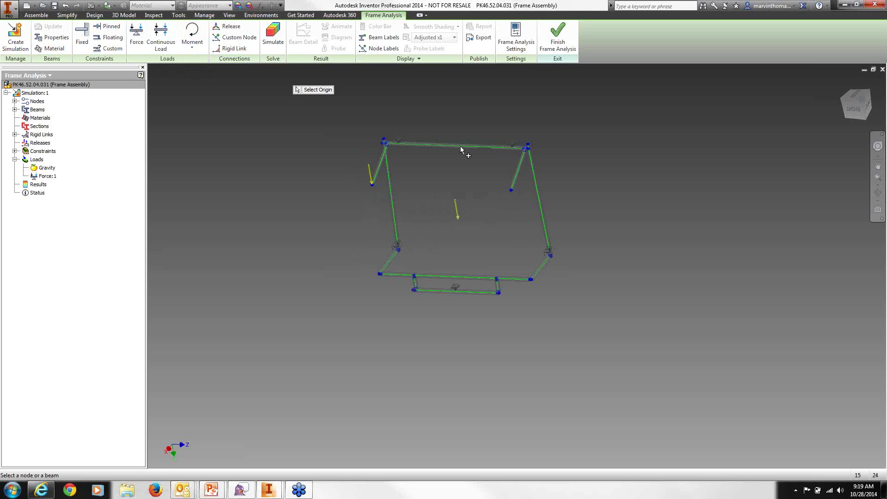
pyautogui.click(511, 191)
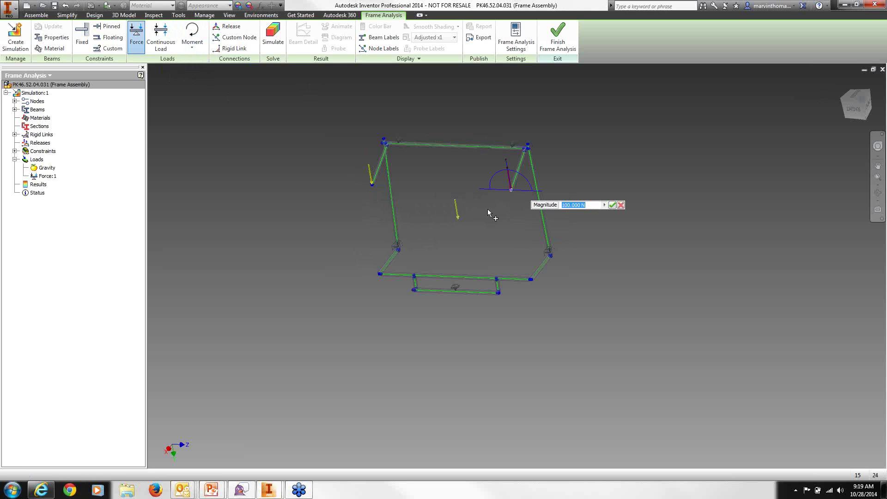
pyautogui.click(612, 205)
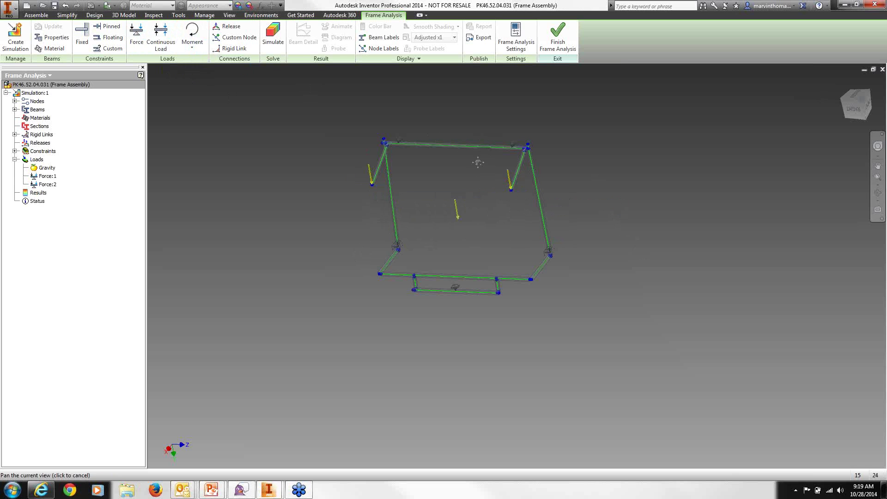
# - Apply a downward continuous load of 0.5 N/mm along the long upper cross beam
pyautogui.moveTo(456, 143); pyautogui.dragTo(442, 172, button='middle')
pyautogui.scroll(4, 442, 174)
pyautogui.click(161, 36)
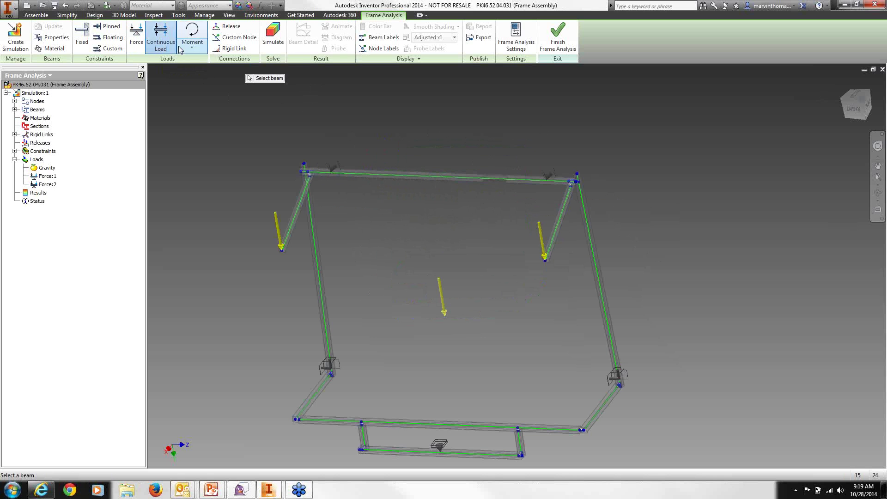
pyautogui.click(464, 177)
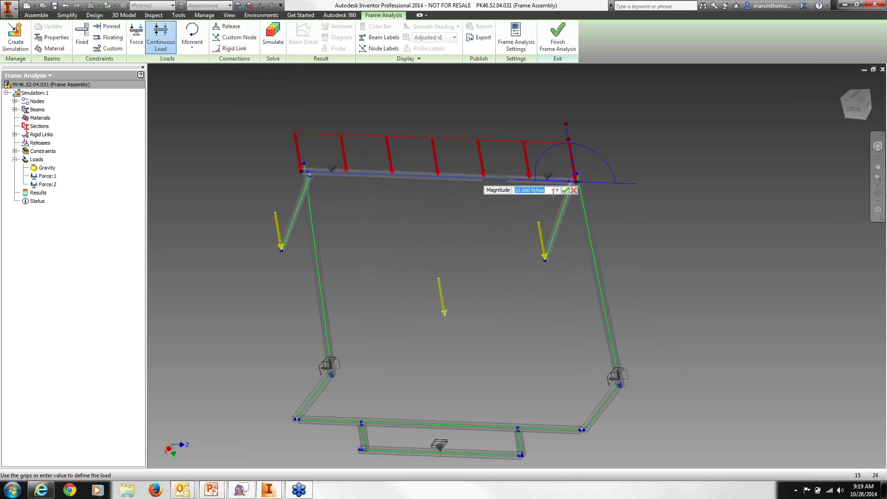
pyautogui.write('.5')
pyautogui.click(565, 190)
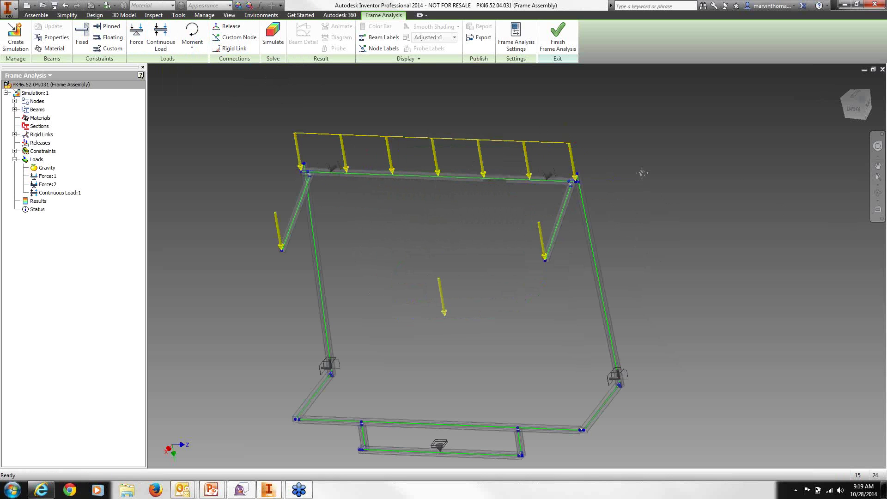
# - Run the frame simulation and expand the results in the simulation tree
pyautogui.scroll(-3, 642, 173)
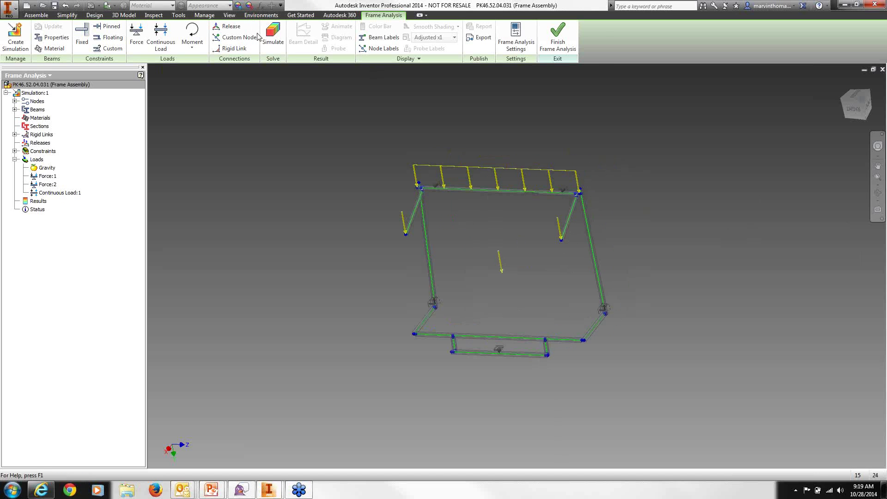
pyautogui.click(272, 40)
pyautogui.click(878, 193)
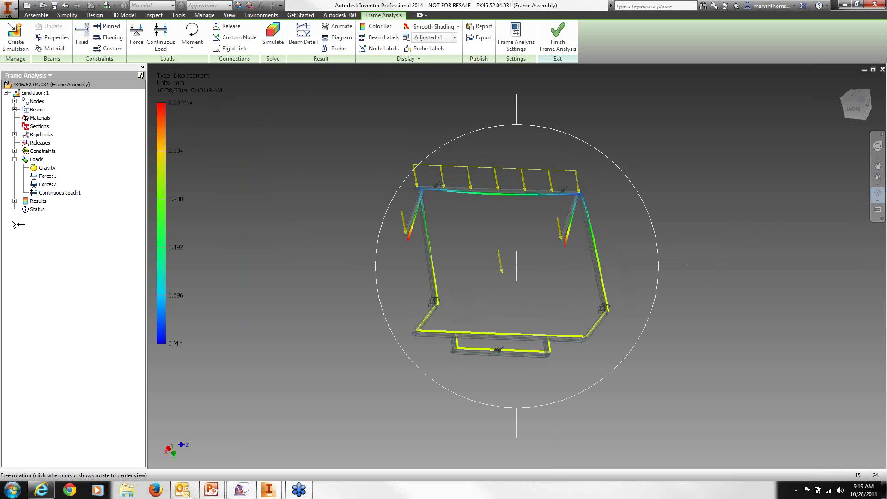
pyautogui.click(14, 201)
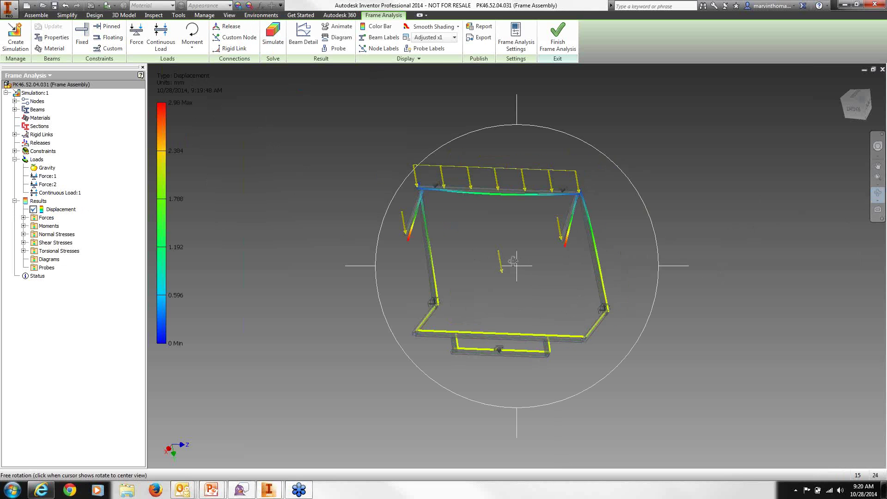
# - View the deformed frame from the side and play the displacement animation at normal speed with the original shape shown, then close it
pyautogui.moveTo(514, 261); pyautogui.dragTo(485, 245)
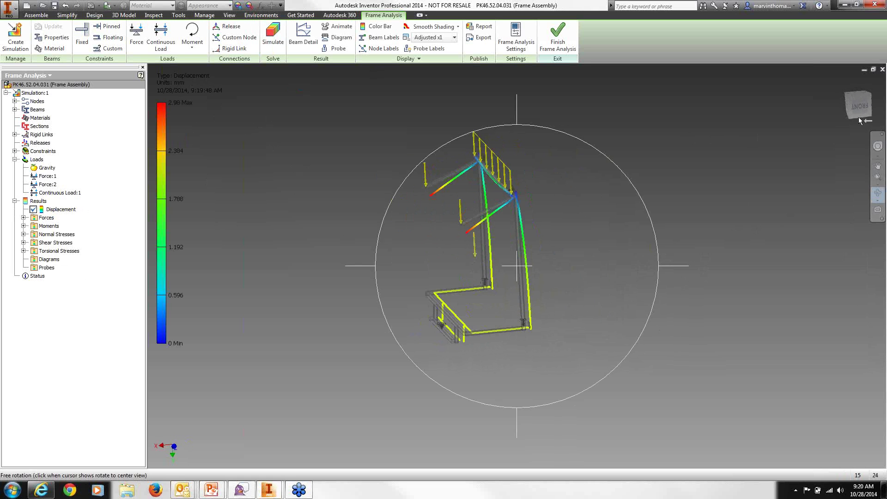
pyautogui.click(859, 110)
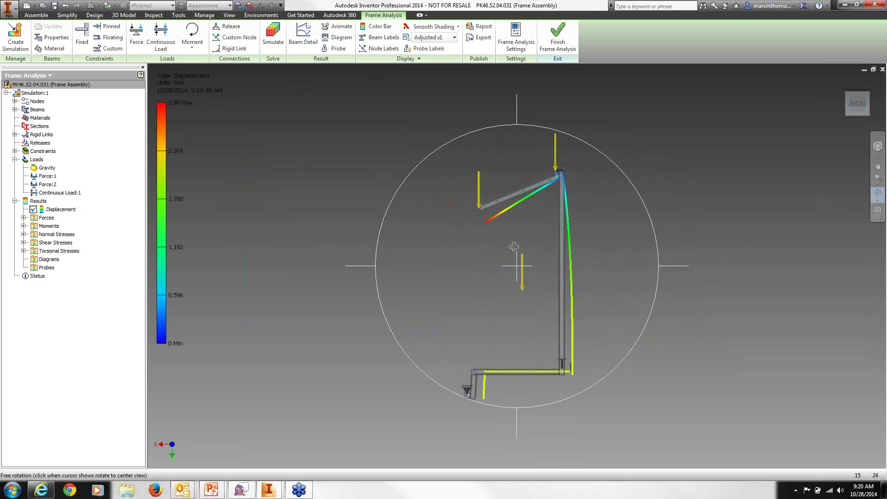
pyautogui.moveTo(513, 258); pyautogui.dragTo(477, 226, button='middle')
pyautogui.rightClick(527, 275)
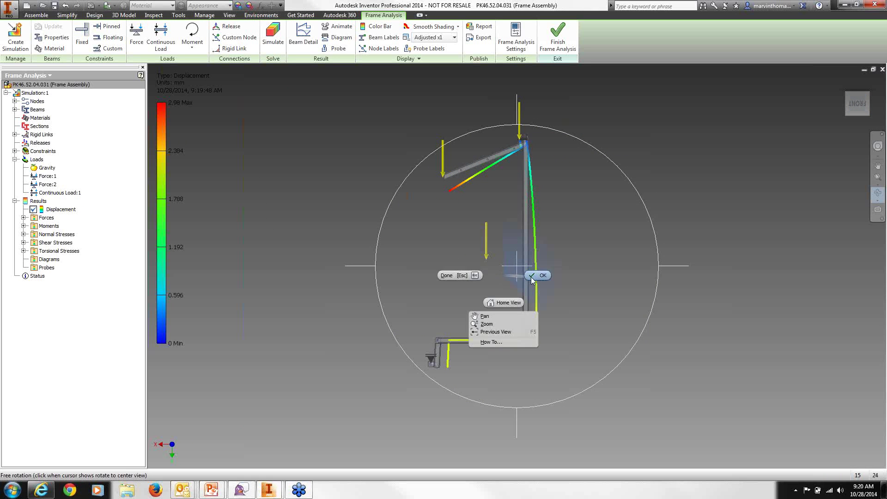
pyautogui.press('Escape')
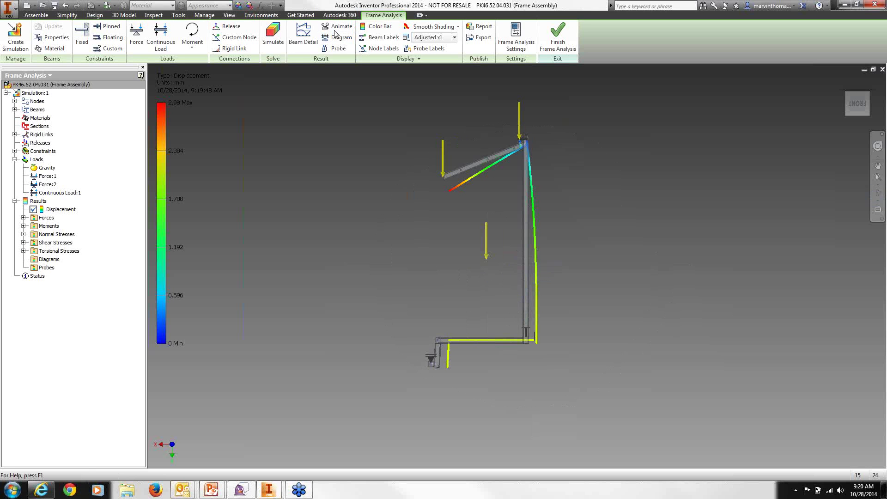
pyautogui.click(335, 29)
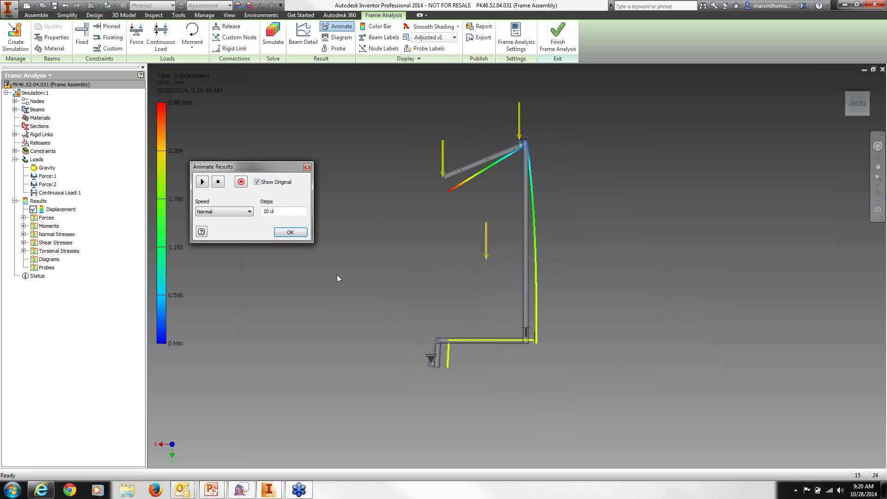
pyautogui.click(205, 184)
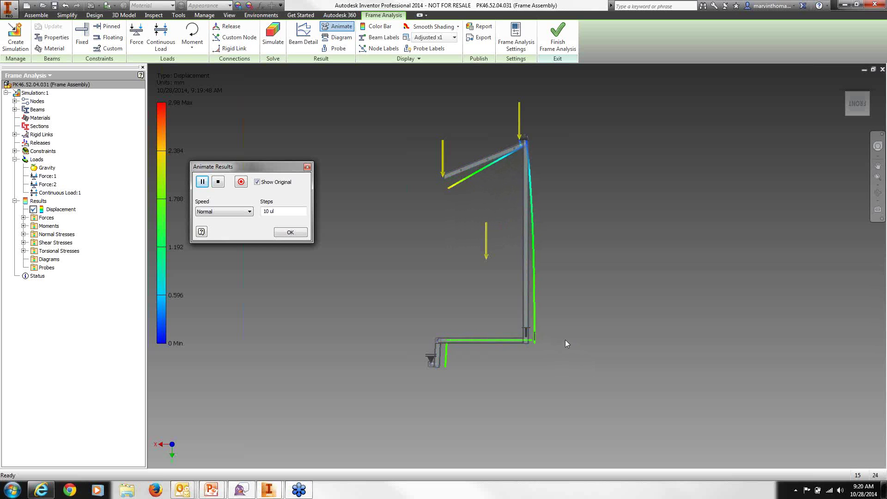
pyautogui.click(307, 167)
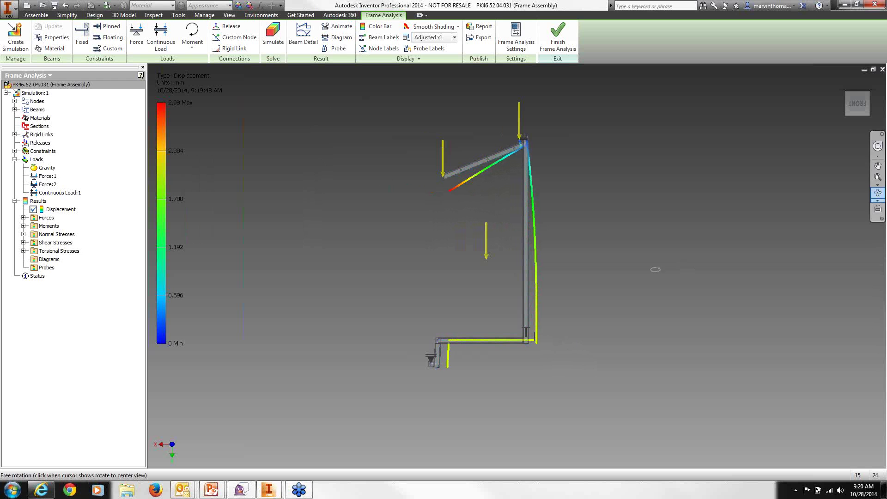
# - Open the beam details for the long upper cross beam, keeping the whole frame in view beside the dialog
pyautogui.click(878, 192)
pyautogui.moveTo(531, 280); pyautogui.dragTo(555, 232)
pyautogui.press('Escape')
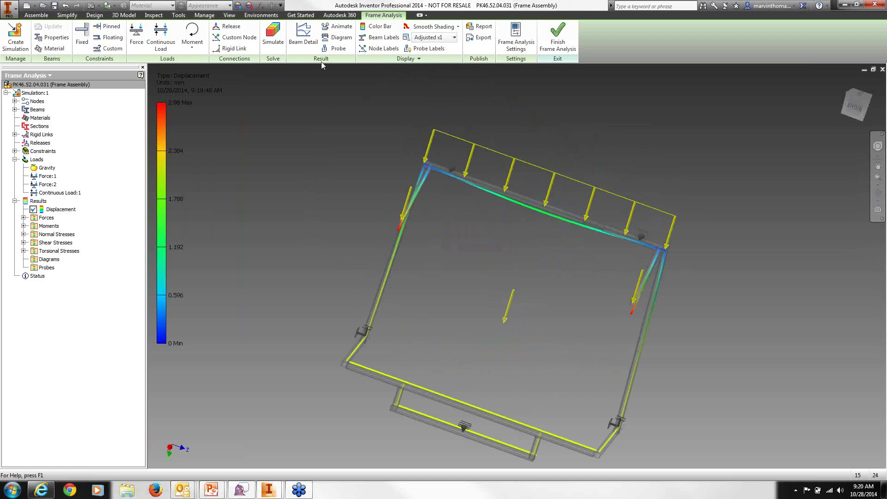
pyautogui.click(309, 40)
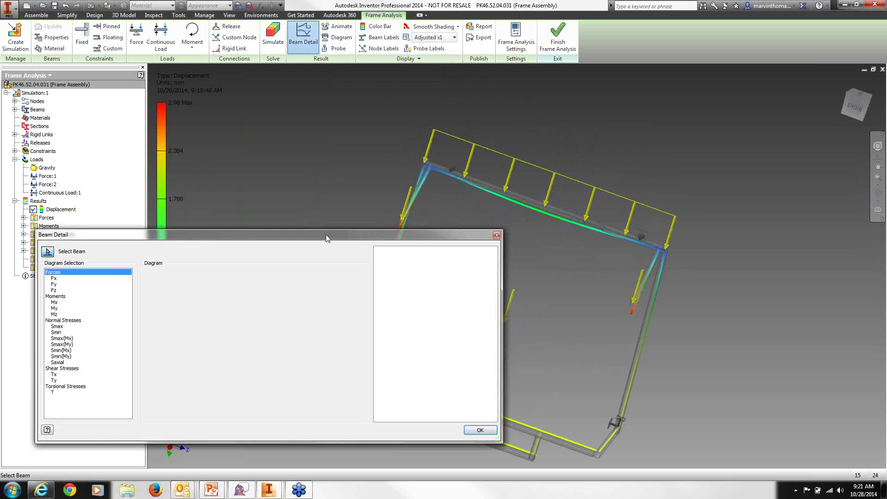
pyautogui.moveTo(327, 238); pyautogui.dragTo(271, 185)
pyautogui.moveTo(703, 217); pyautogui.dragTo(826, 214, button='middle')
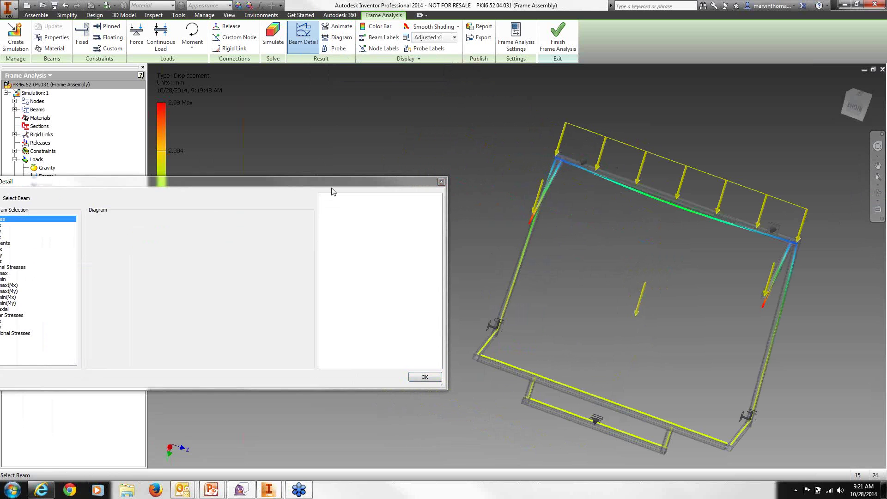
pyautogui.moveTo(333, 183); pyautogui.dragTo(375, 92)
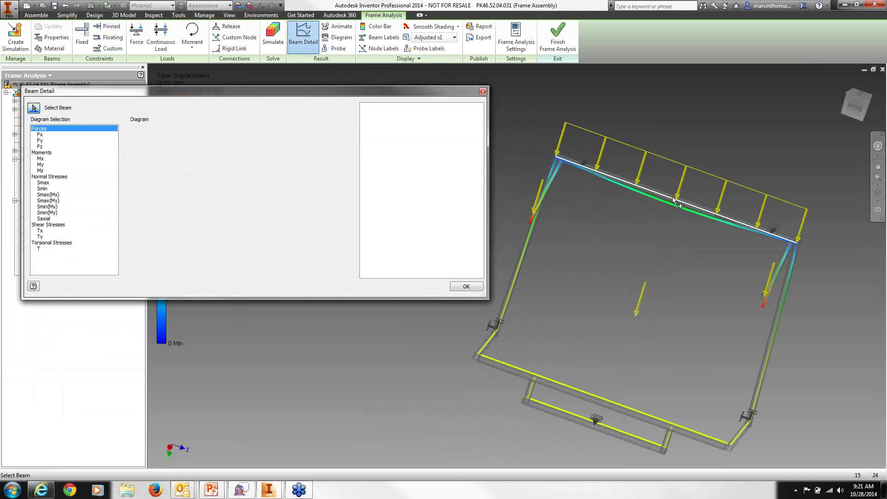
pyautogui.click(694, 208)
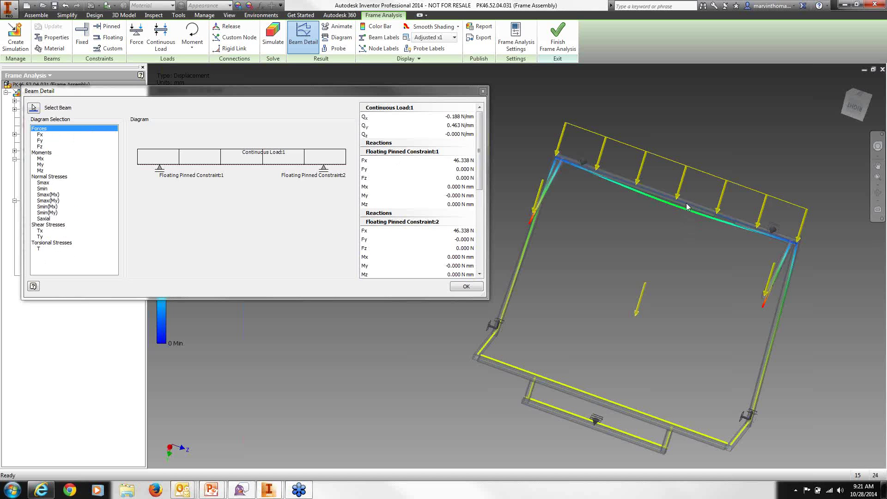
# - Examine the upper cross beam's Smax normal stress diagram and its torsional stress T diagram
pyautogui.click(41, 184)
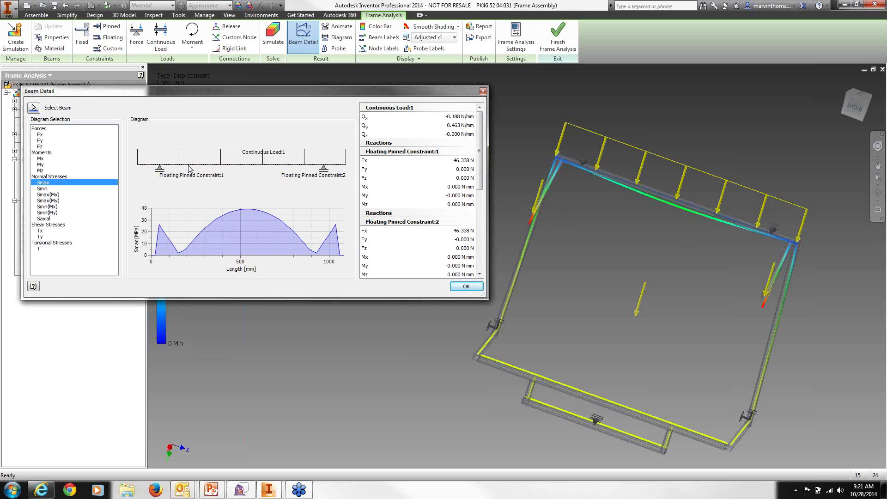
pyautogui.click(59, 243)
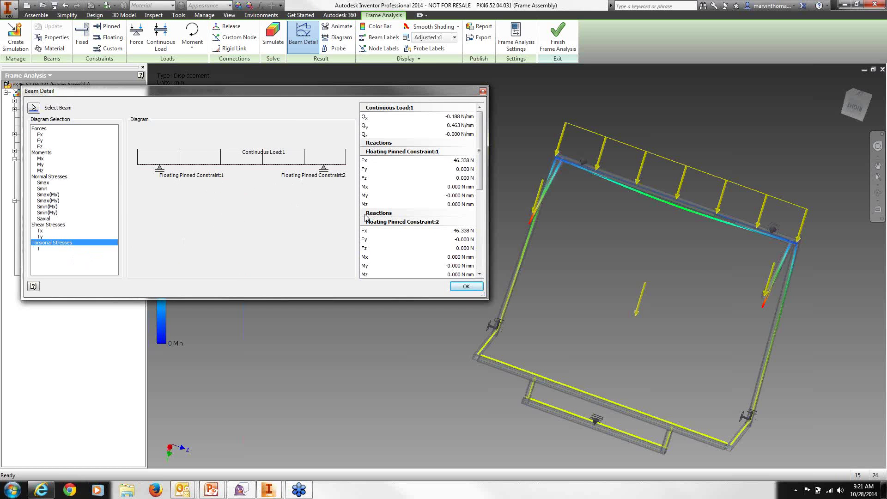
pyautogui.click(41, 249)
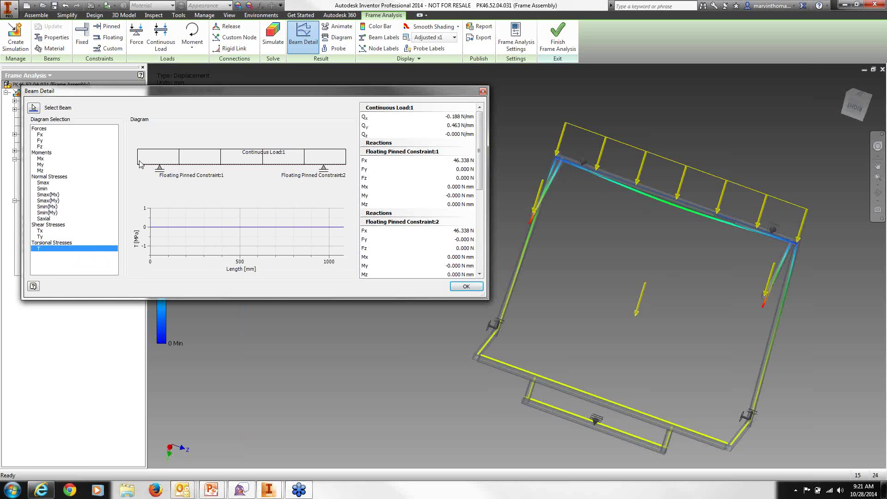
# - Inspect the torsional T and Smax stress diagrams of the short arm carrying Force:1, then close the beam details
pyautogui.click(33, 108)
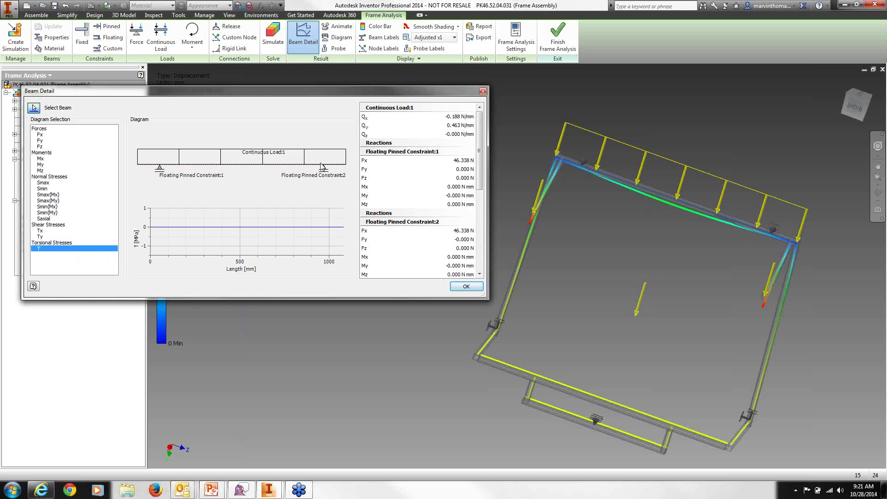
pyautogui.click(544, 191)
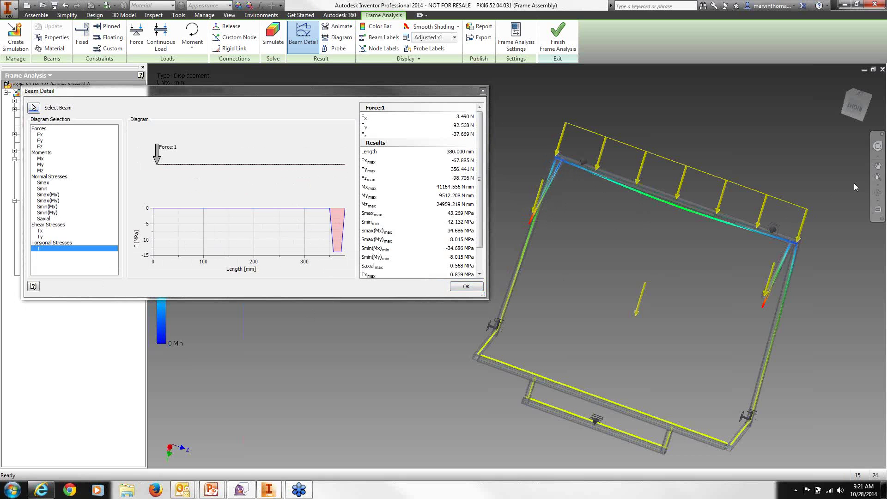
pyautogui.click(878, 193)
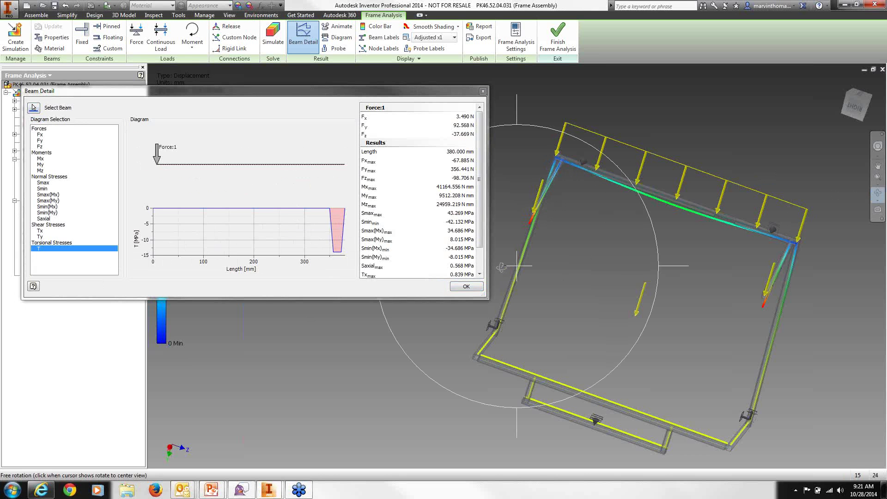
pyautogui.moveTo(507, 277); pyautogui.dragTo(592, 240)
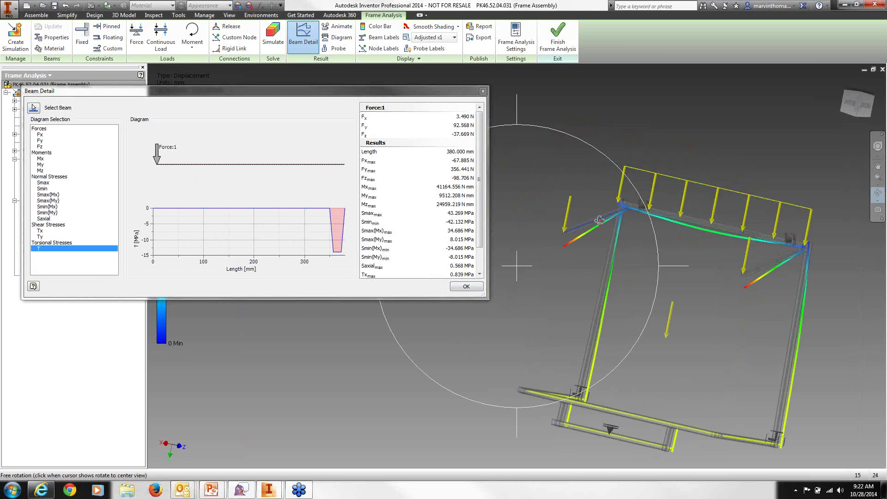
pyautogui.scroll(5, 608, 235)
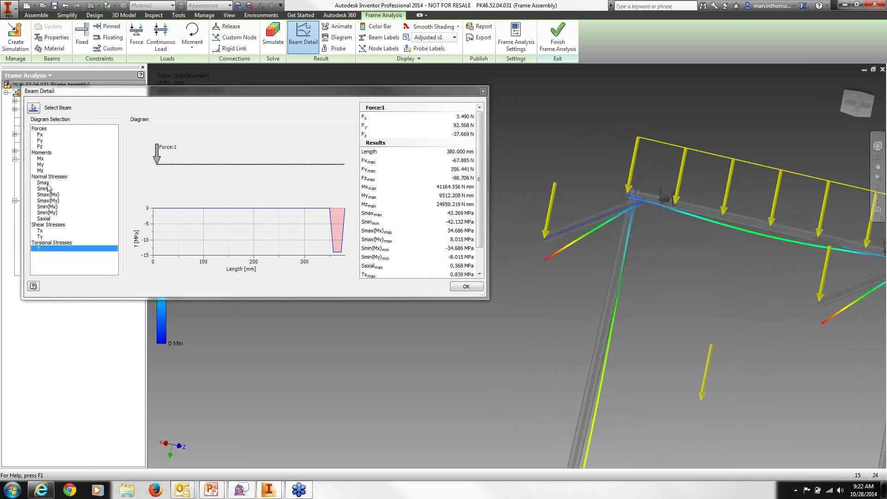
pyautogui.click(46, 183)
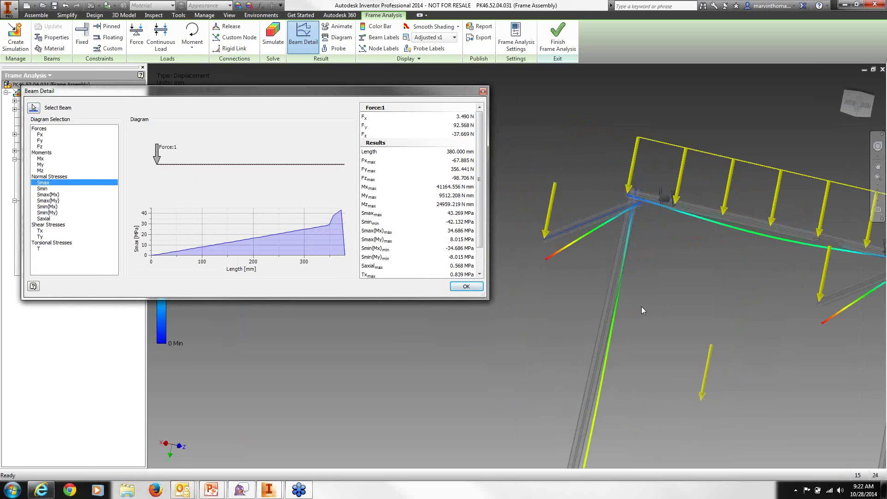
pyautogui.scroll(-5, 642, 306)
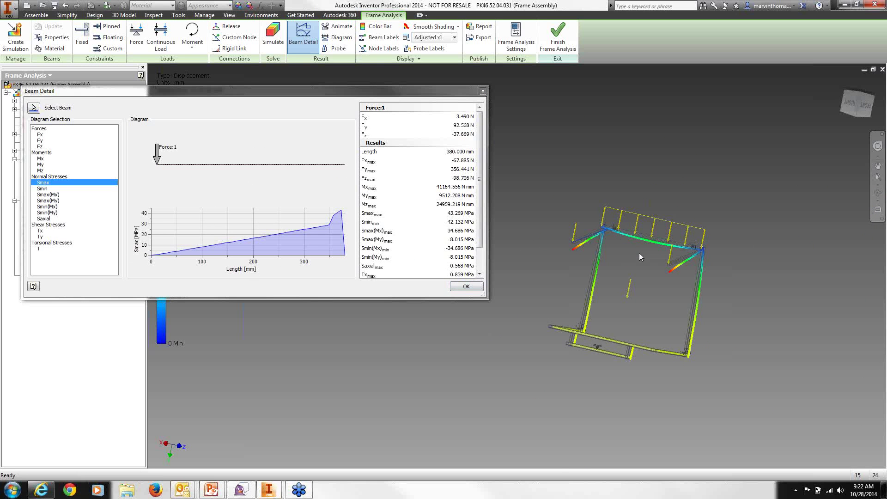
pyautogui.click(483, 91)
pyautogui.moveTo(712, 265); pyautogui.dragTo(498, 281, button='middle')
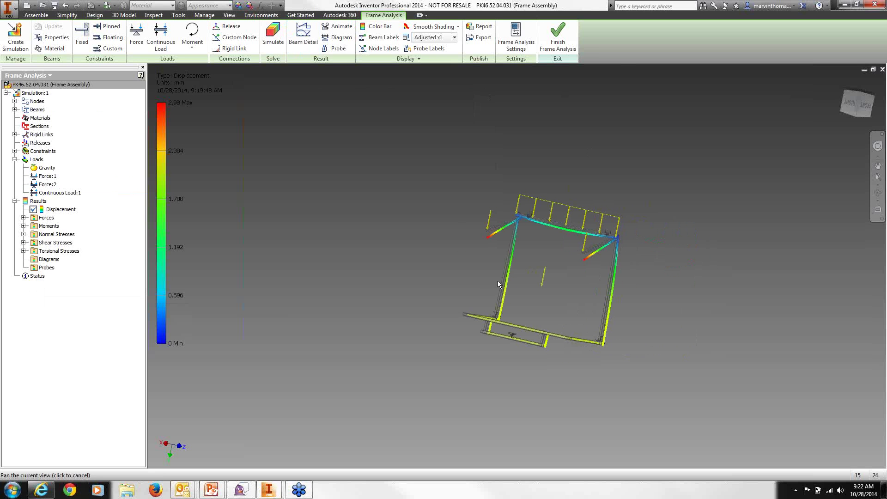
pyautogui.scroll(3, 451, 263)
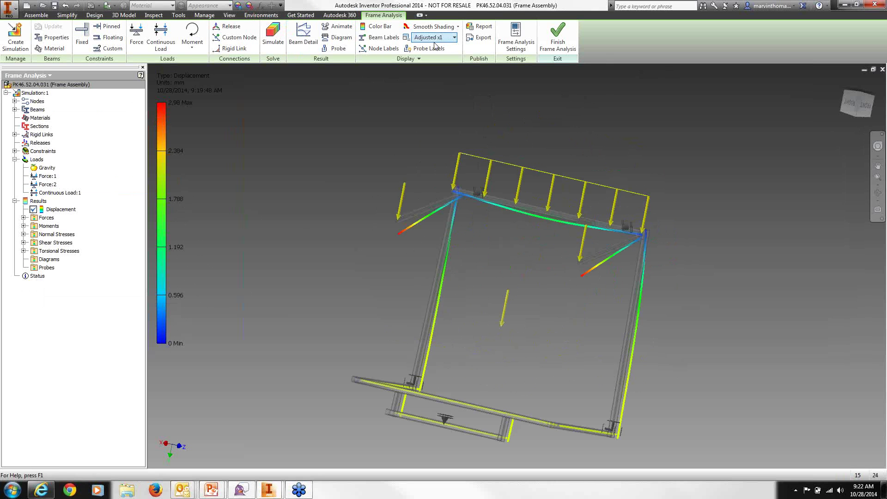
# - Preview an Fx force diagram for only the selected upper cross beam, keeping that beam visible beside the dialog
pyautogui.click(339, 40)
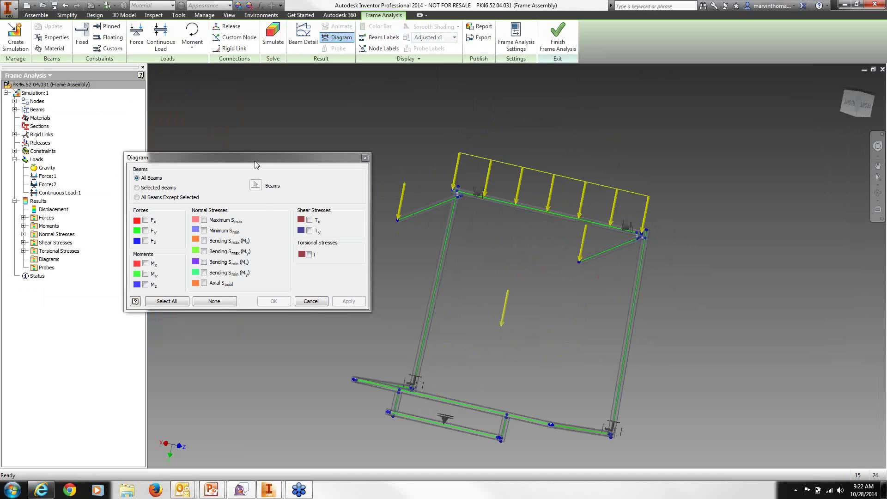
pyautogui.moveTo(257, 165); pyautogui.dragTo(214, 167)
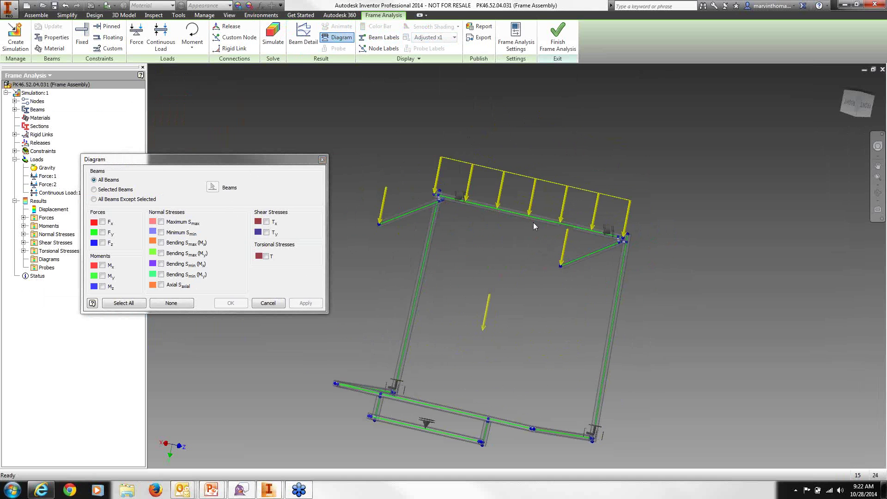
pyautogui.scroll(-3, 533, 217)
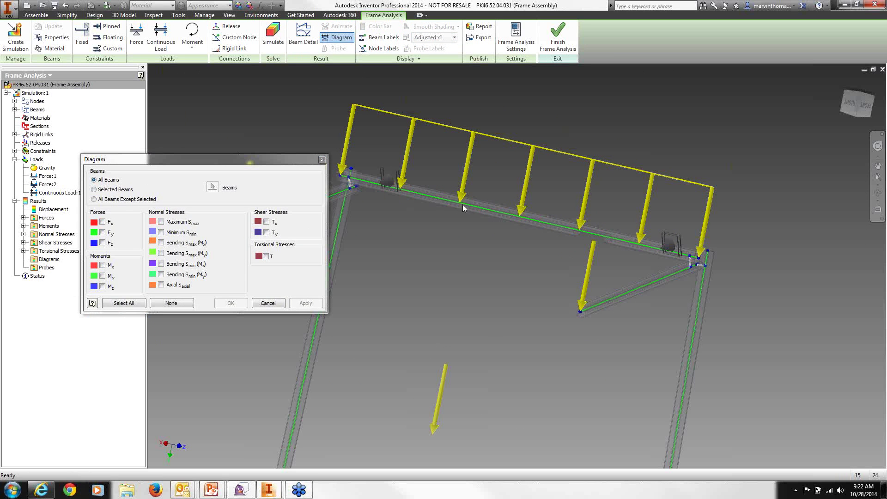
pyautogui.click(94, 190)
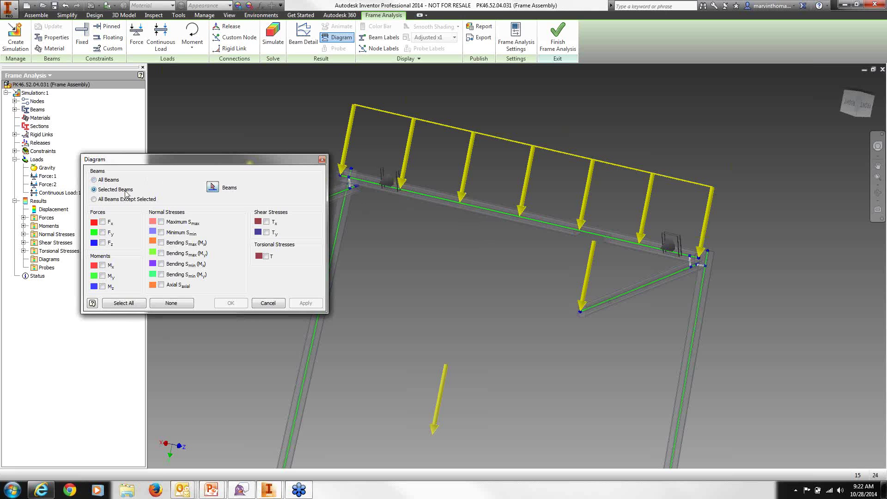
pyautogui.click(527, 221)
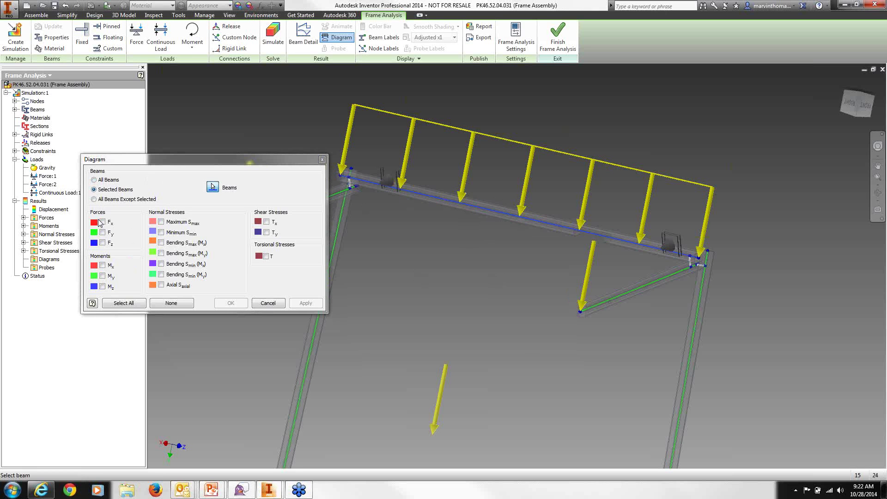
pyautogui.click(103, 222)
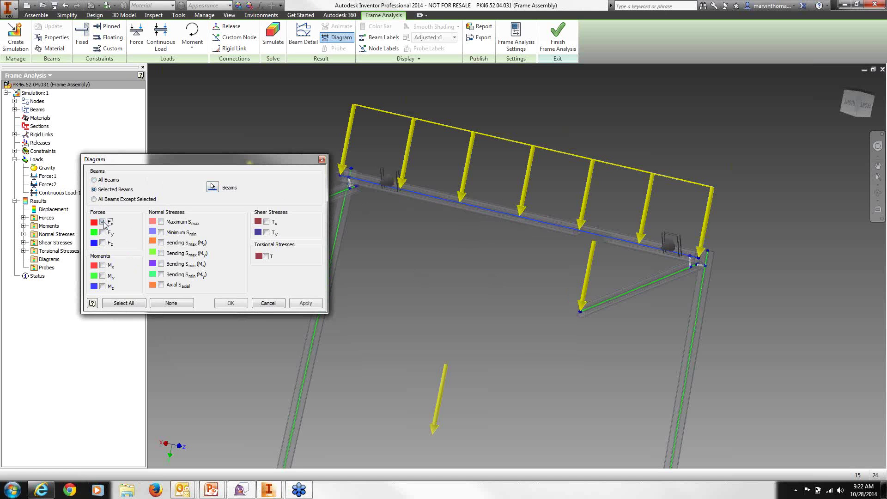
# - Examine the upper cross beam's Fx force diagram at an angle, including its value label near the corner joint
pyautogui.click(878, 195)
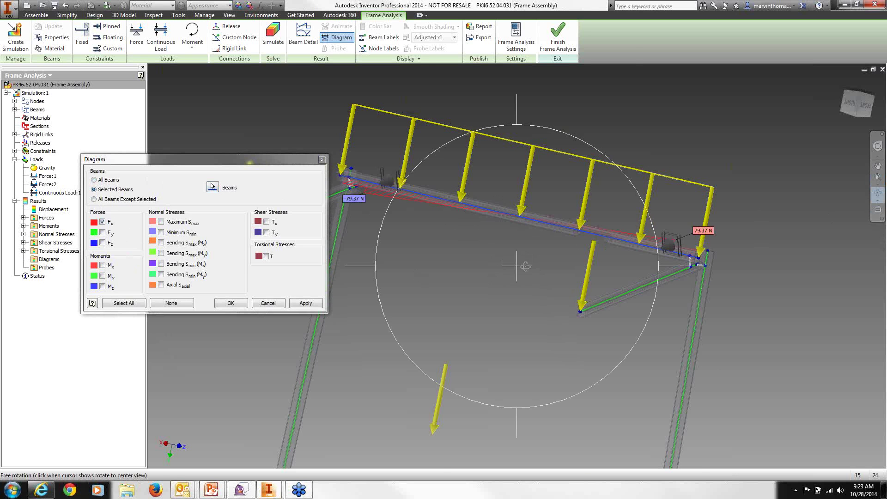
pyautogui.moveTo(525, 266); pyautogui.dragTo(446, 242)
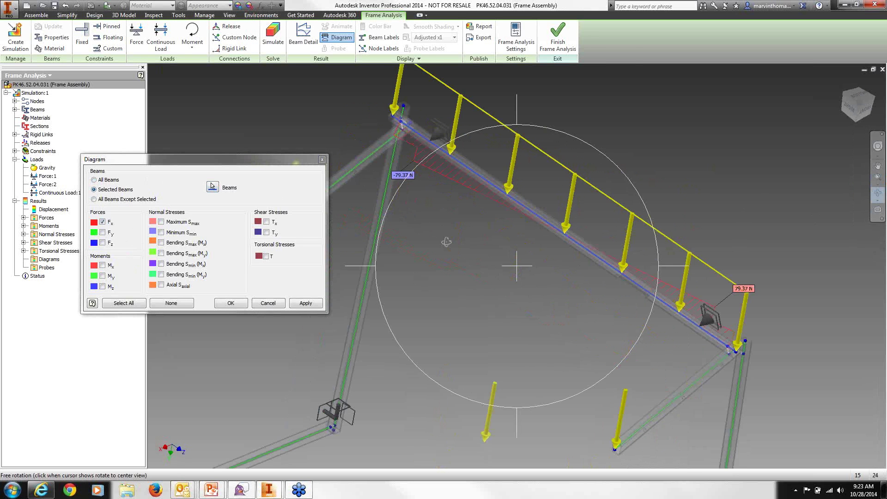
pyautogui.scroll(4, 444, 217)
pyautogui.press('Escape')
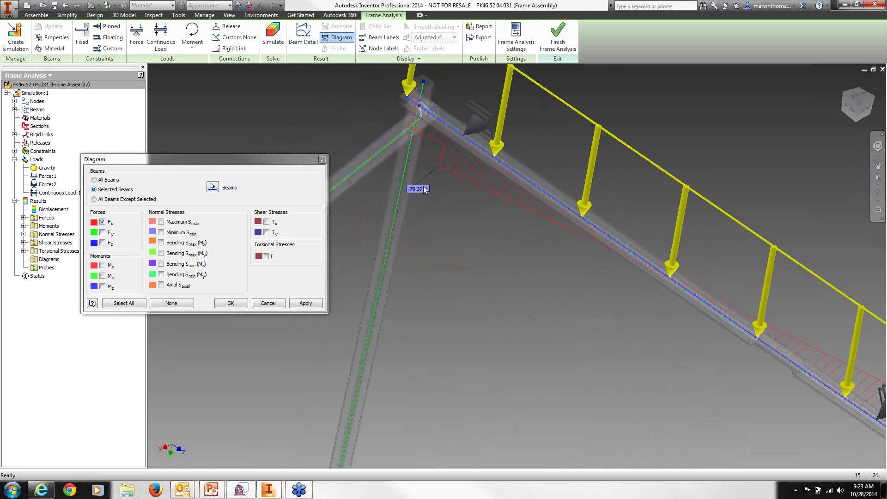
pyautogui.scroll(-5, 425, 190)
pyautogui.scroll(4, 454, 251)
# - Add the Mx moment diagram to the upper cross beam's preview, then cancel the diagram settings
pyautogui.moveTo(454, 251); pyautogui.dragTo(477, 237, button='middle')
pyautogui.click(105, 266)
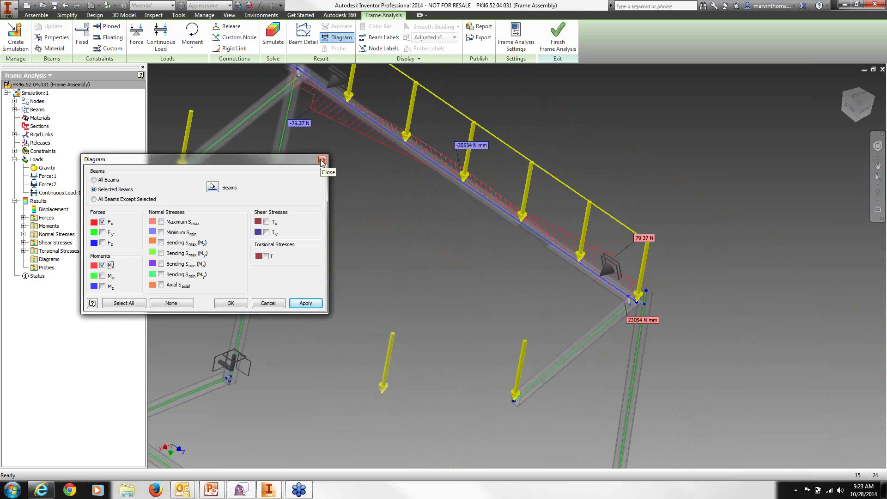
pyautogui.click(272, 303)
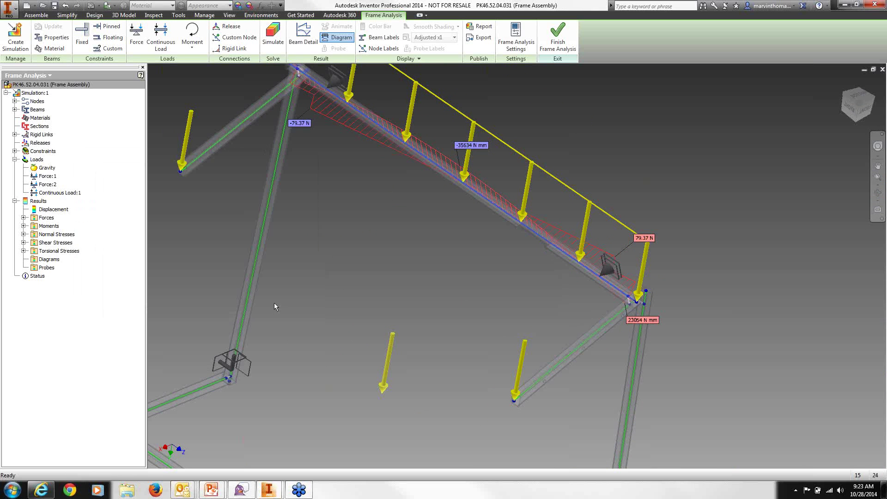
# - Generate the complete frame analysis report with the whole frame in view, overwriting the existing report file
pyautogui.click(853, 110)
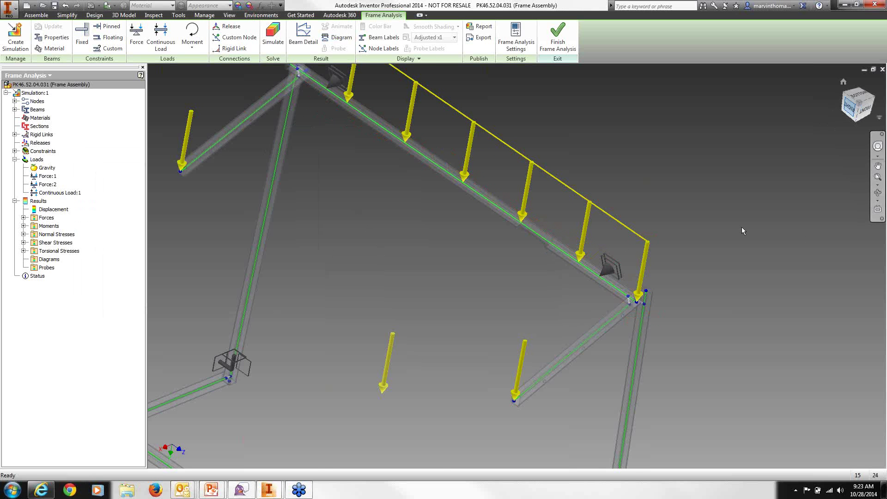
pyautogui.moveTo(594, 276); pyautogui.dragTo(589, 299)
pyautogui.press('F4')
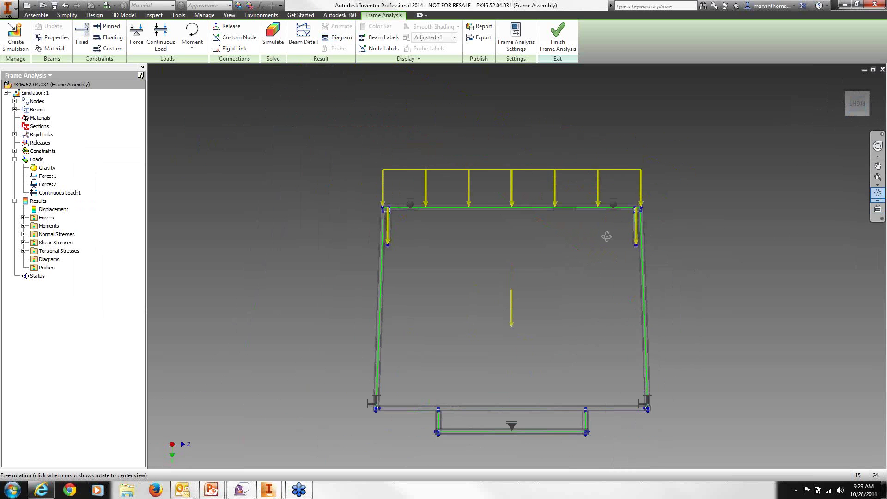
pyautogui.moveTo(501, 282); pyautogui.dragTo(481, 250)
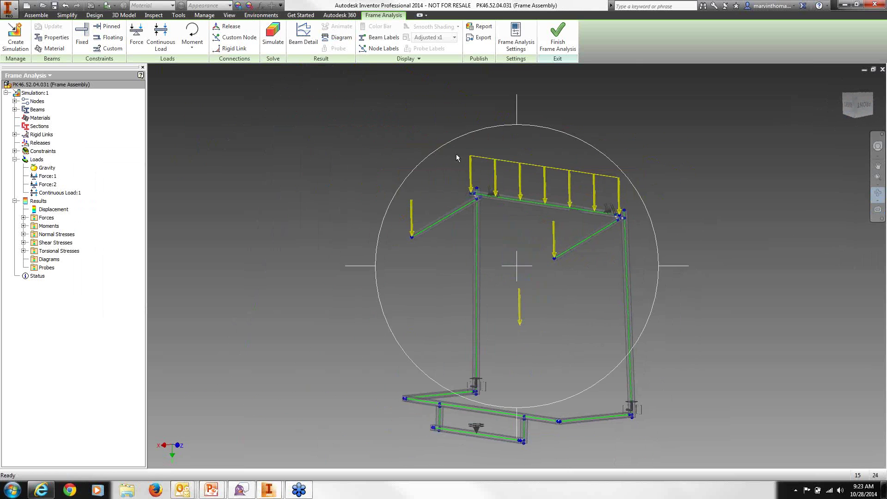
pyautogui.press('Escape')
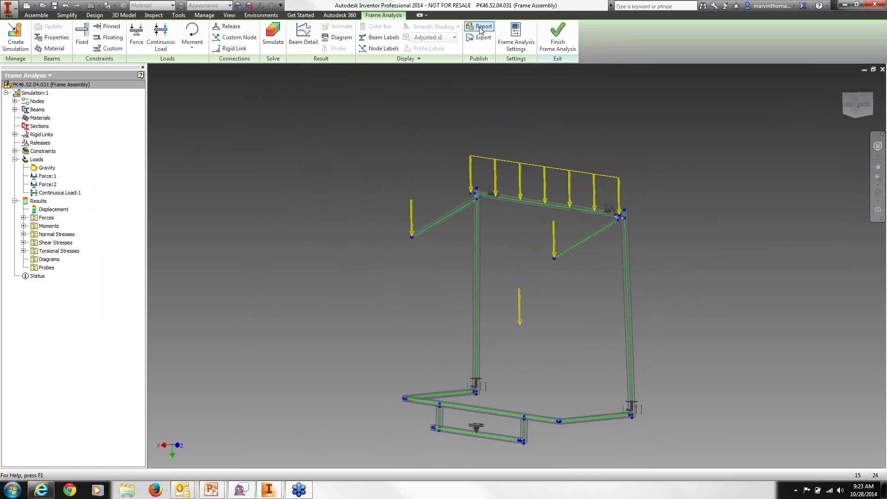
pyautogui.click(481, 29)
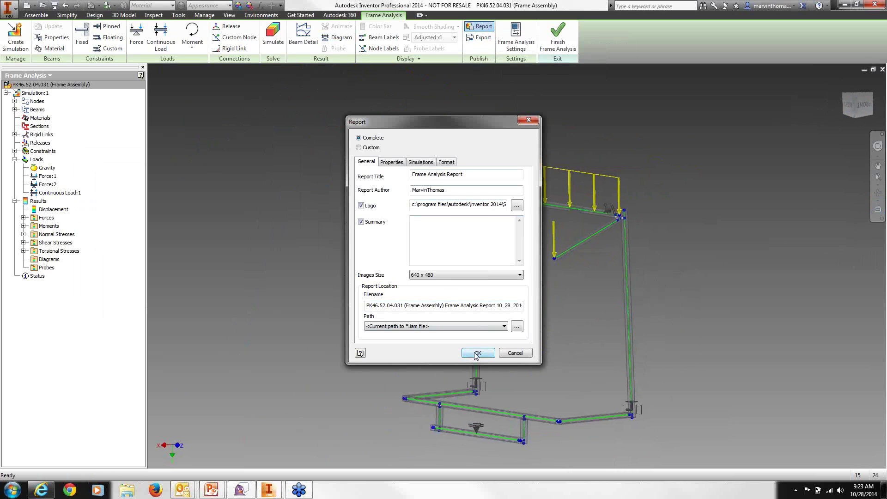
pyautogui.click(473, 356)
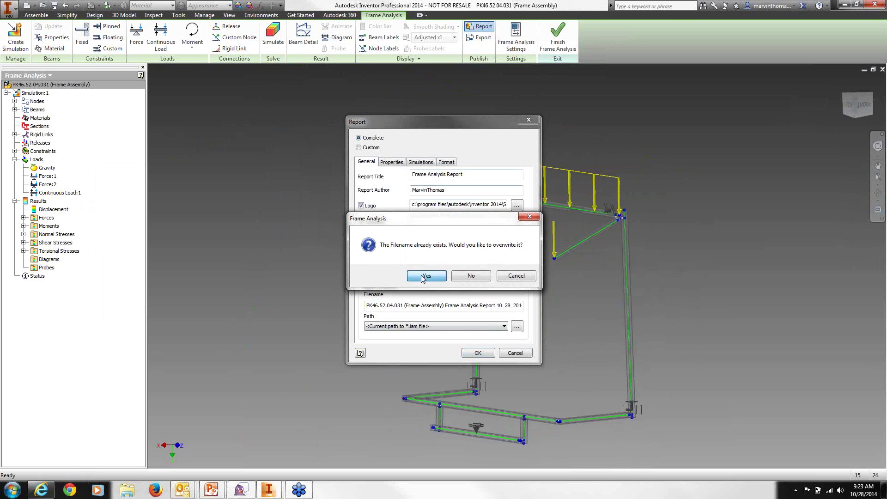
pyautogui.click(471, 276)
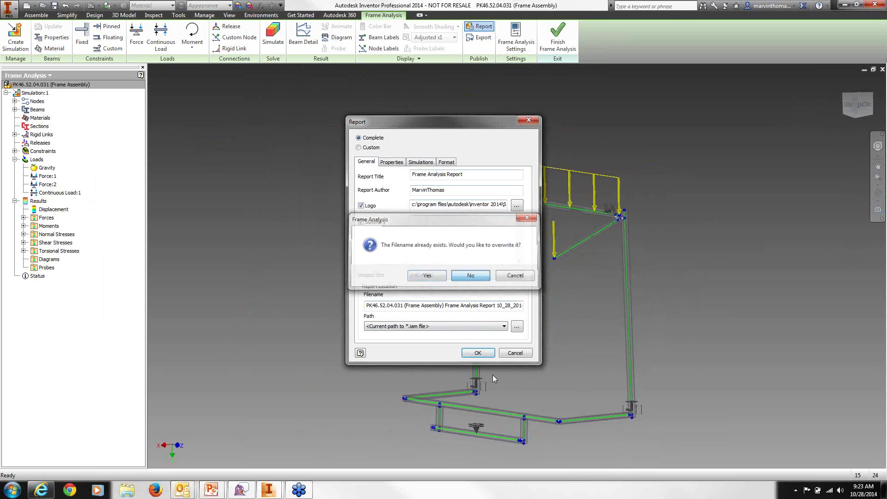
pyautogui.click(489, 356)
pyautogui.click(419, 277)
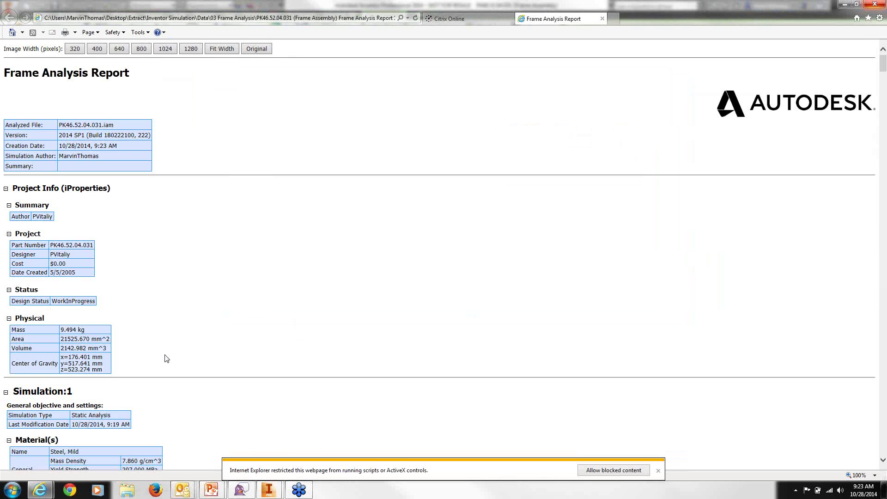
# - Read the report's project info, physical properties, simulation settings, material, cross section, beam model and rigid link tables
pyautogui.scroll(-2, 165, 360)
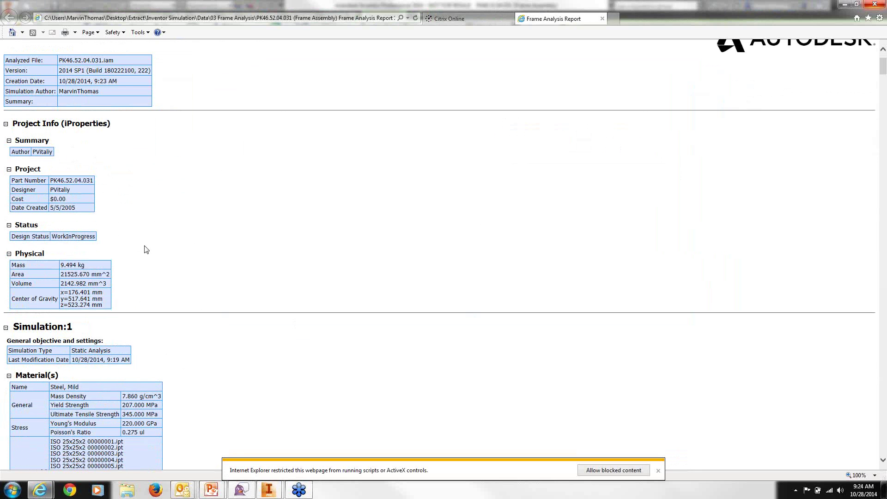
pyautogui.scroll(-2, 147, 250)
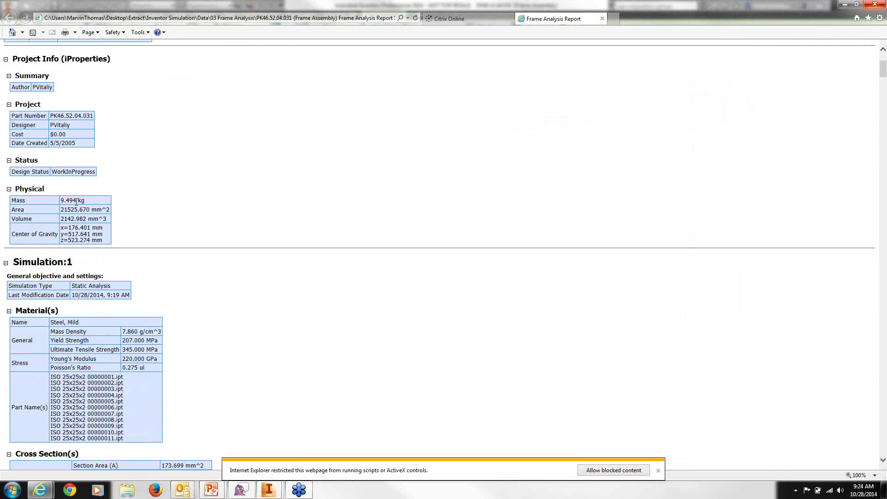
pyautogui.scroll(-2, 132, 233)
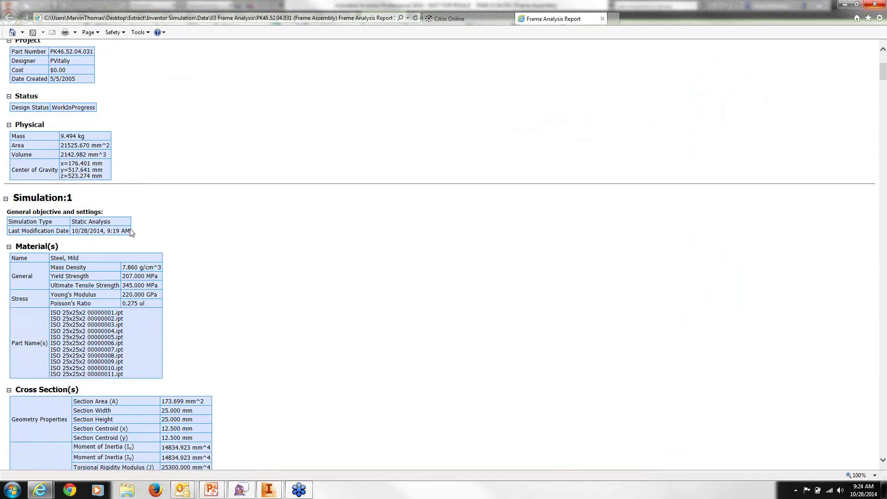
pyautogui.scroll(-4, 132, 233)
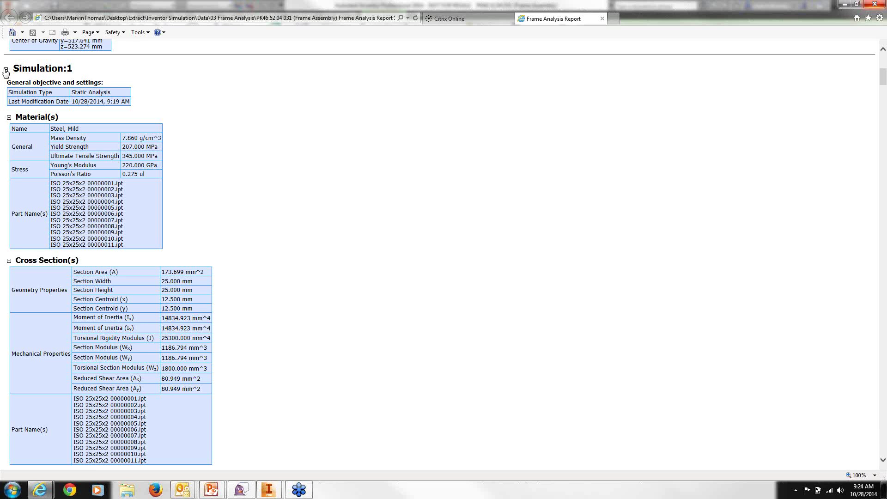
pyautogui.scroll(-3, 125, 133)
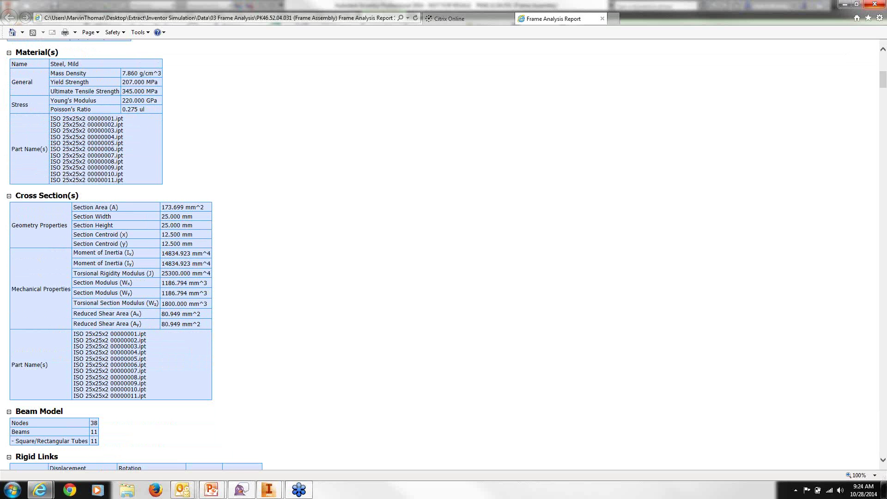
pyautogui.scroll(-3, 68, 249)
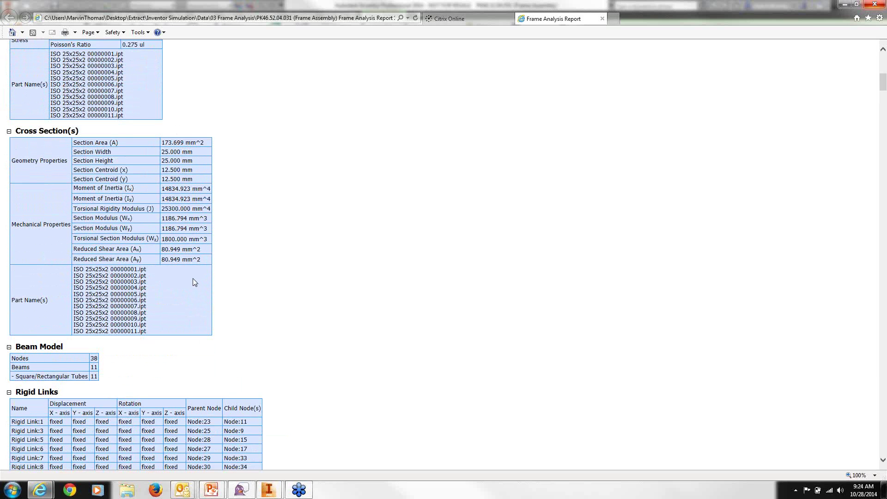
pyautogui.scroll(-9, 193, 278)
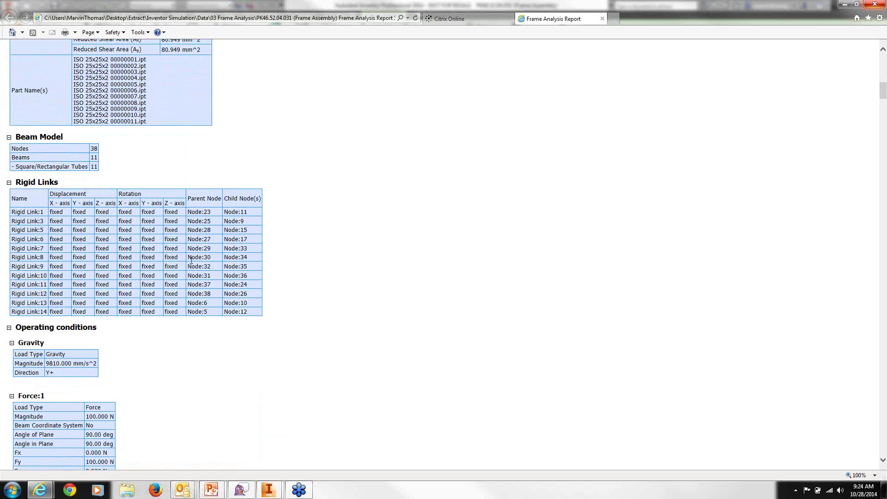
# - Review the report's operating conditions for gravity, Force:1, Force:2 and the continuous load, including their reference images
pyautogui.scroll(-5, 193, 264)
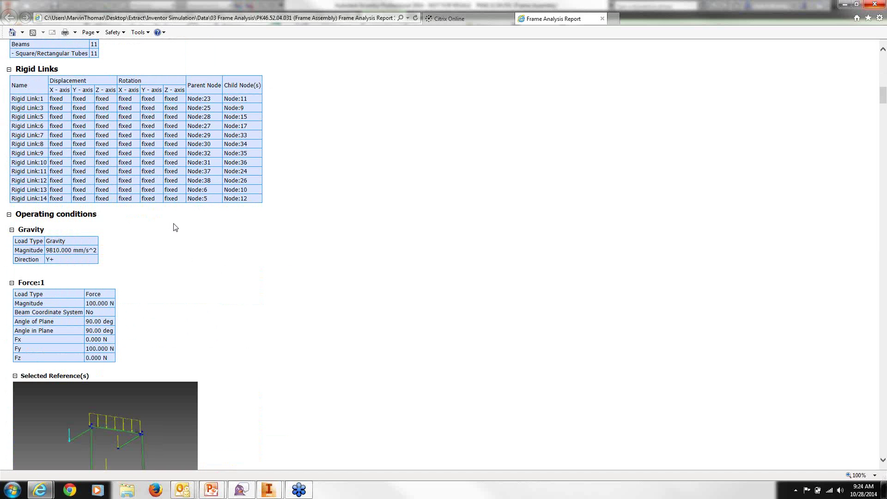
pyautogui.scroll(-2, 175, 227)
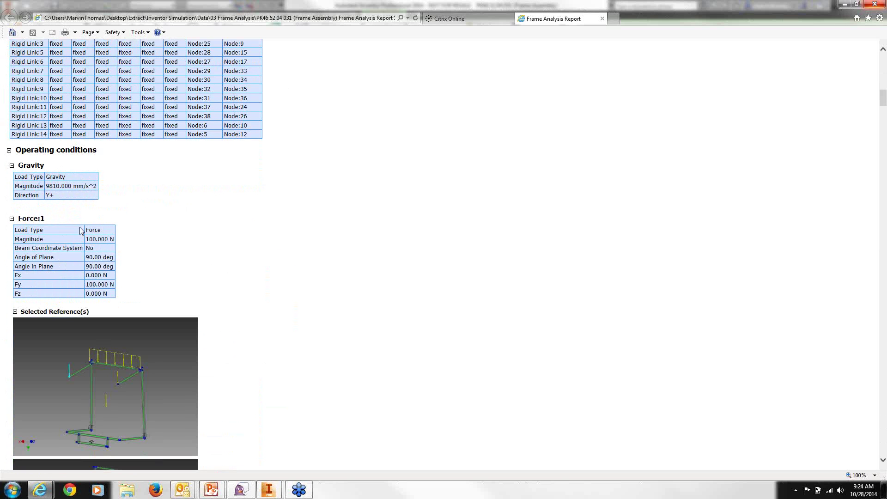
pyautogui.scroll(-2, 79, 226)
pyautogui.scroll(-4, 80, 230)
pyautogui.scroll(2, 76, 166)
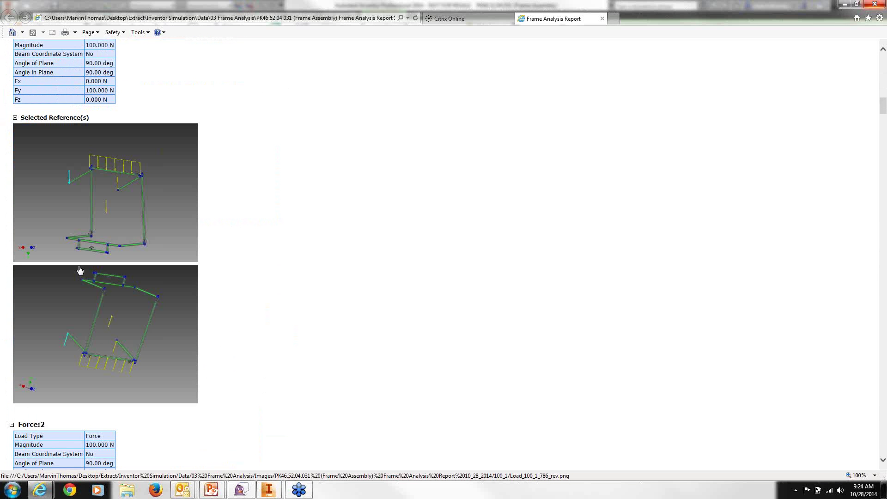
pyautogui.scroll(-4, 80, 271)
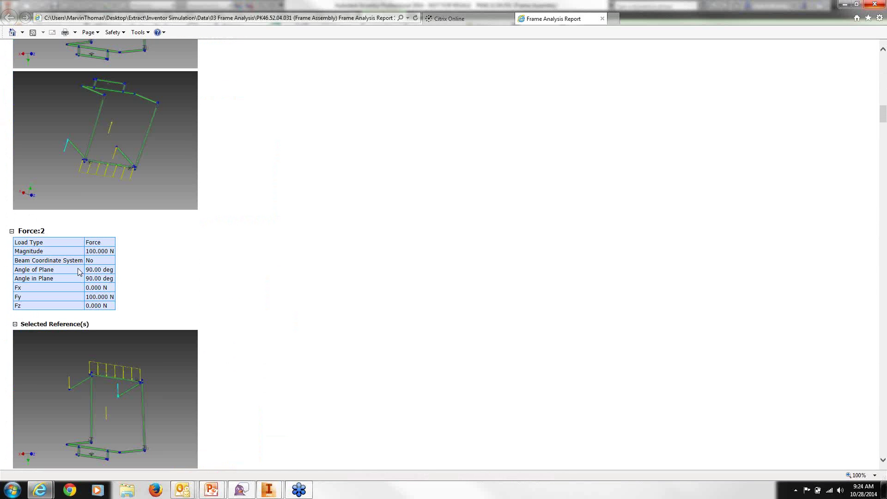
pyautogui.scroll(-13, 85, 259)
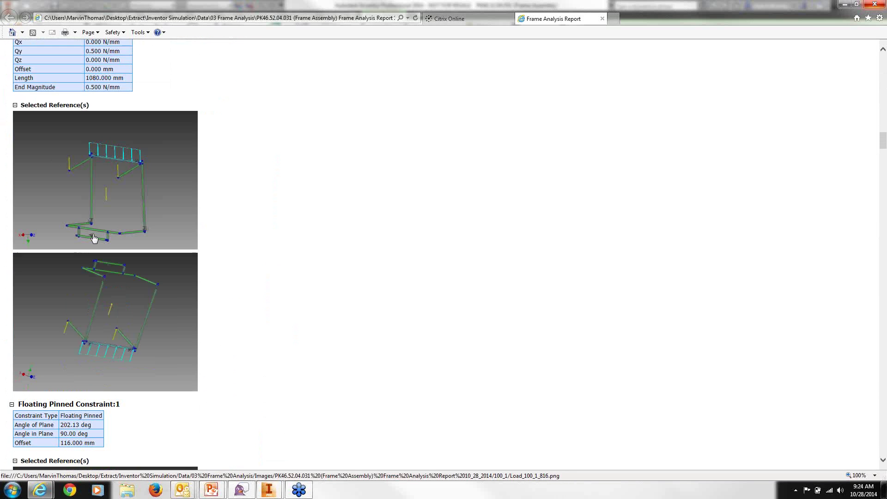
# - Review the report's floating pinned and custom constraint tables with their reference images
pyautogui.scroll(-3, 94, 240)
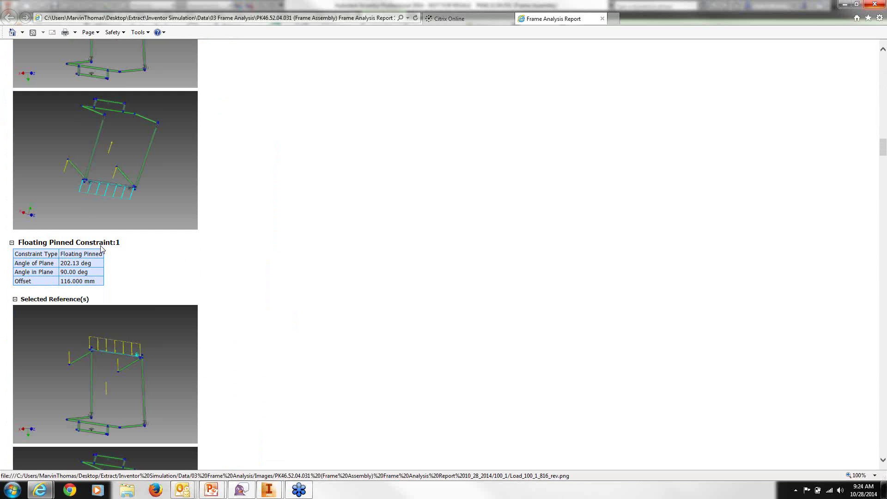
pyautogui.scroll(1, 101, 250)
pyautogui.scroll(-6, 103, 252)
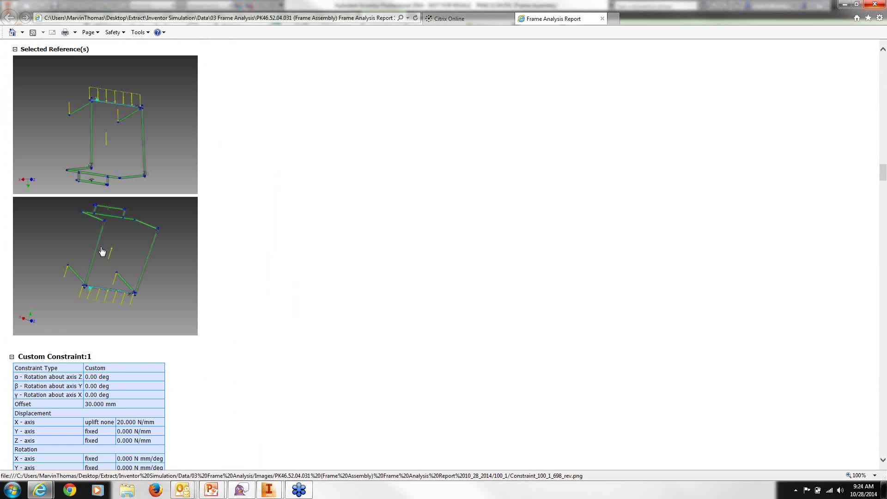
pyautogui.scroll(-10, 102, 252)
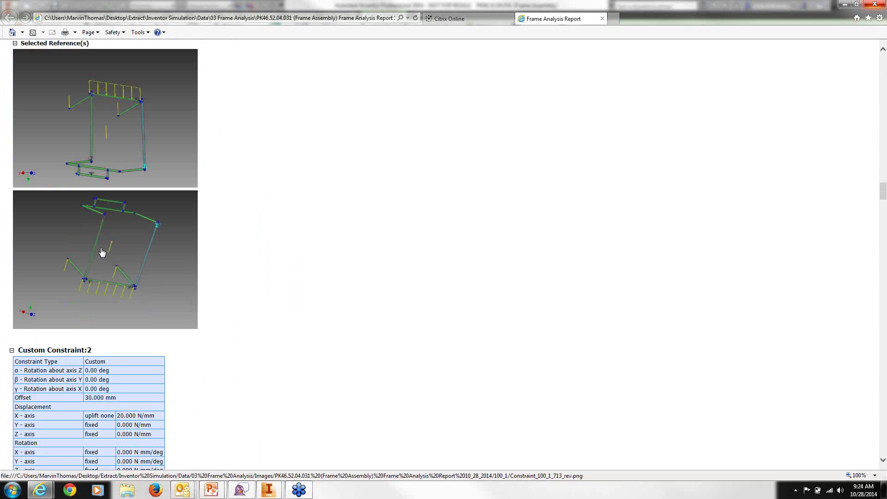
pyautogui.scroll(-12, 102, 252)
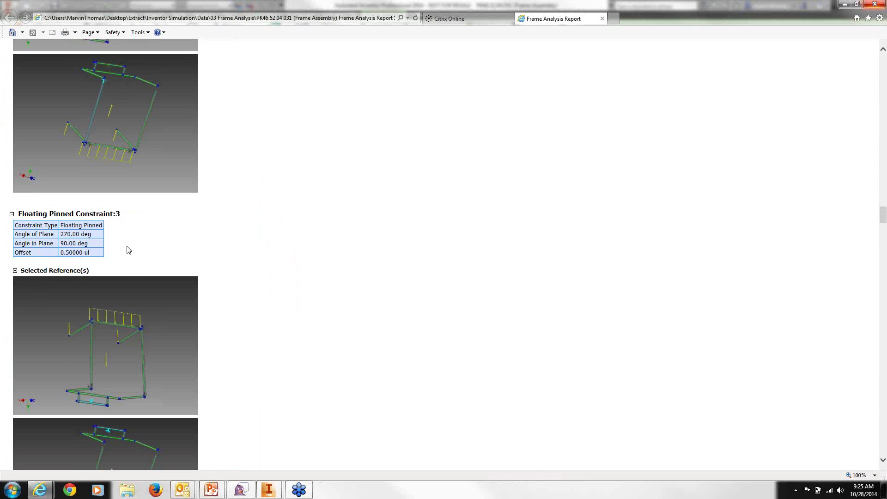
# - Review the report's reaction forces and moments on constraints and the static result summary, and return to Inventor
pyautogui.scroll(-7, 128, 250)
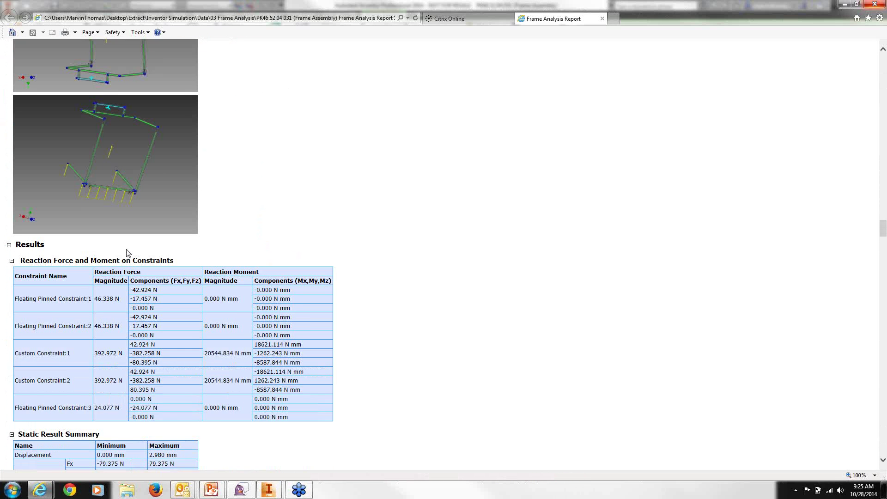
pyautogui.scroll(-3, 127, 251)
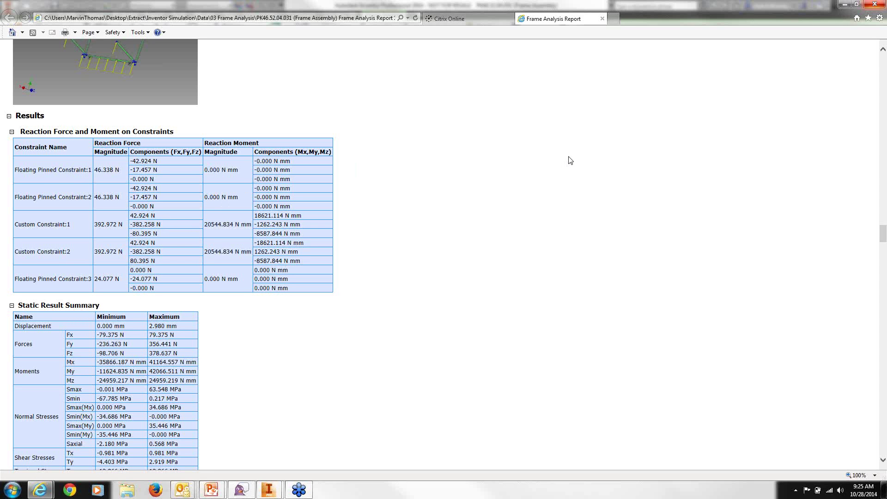
pyautogui.click(844, 6)
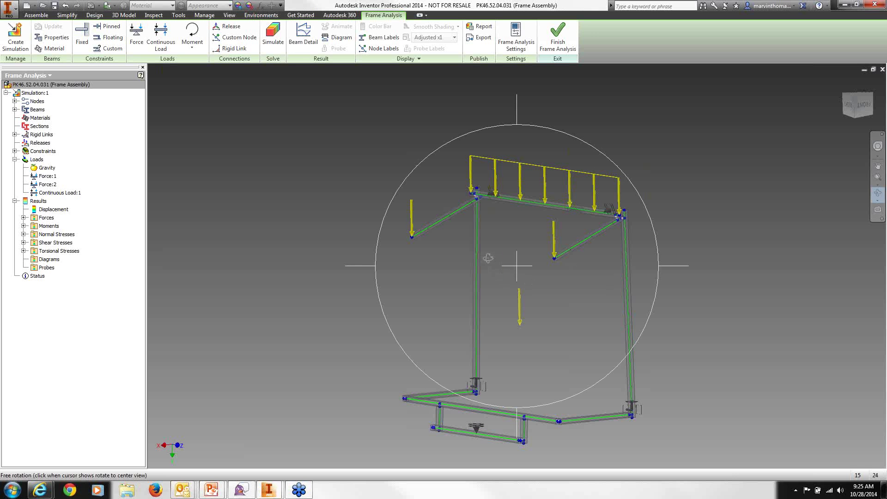
pyautogui.moveTo(488, 258); pyautogui.dragTo(529, 306)
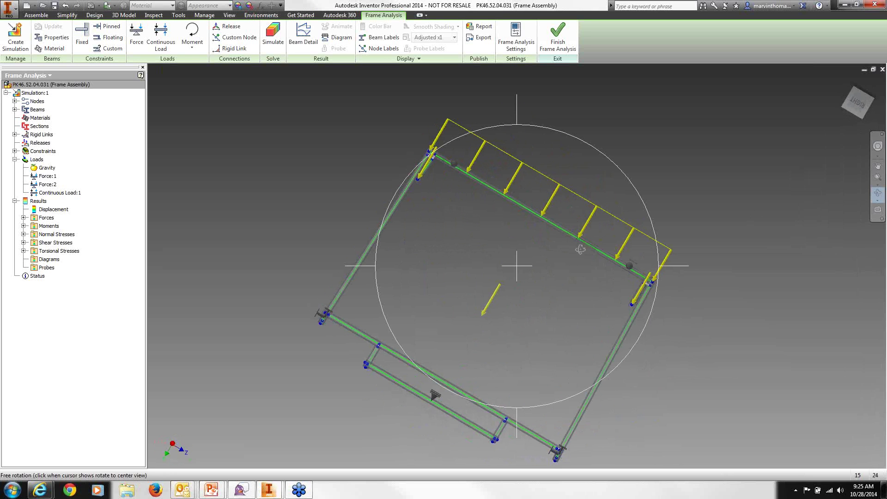
pyautogui.rightClick(562, 261)
pyautogui.click(600, 247)
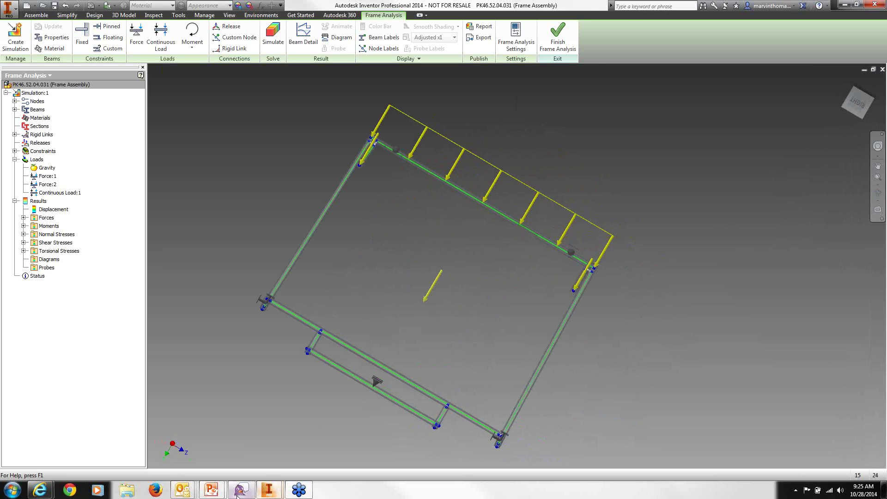
# - Switch to the running PowerPoint slide show and advance to the Eco Material Advisor slide
pyautogui.moveTo(211, 491)
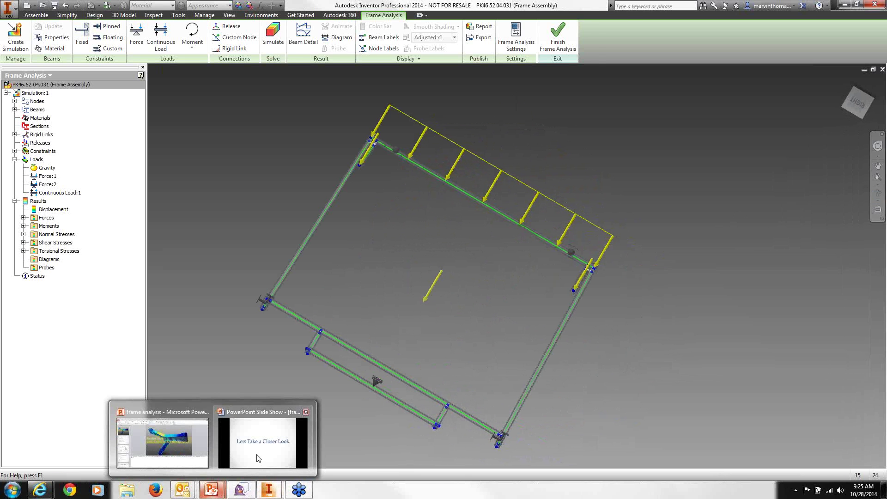
pyautogui.click(259, 460)
pyautogui.click(782, 275)
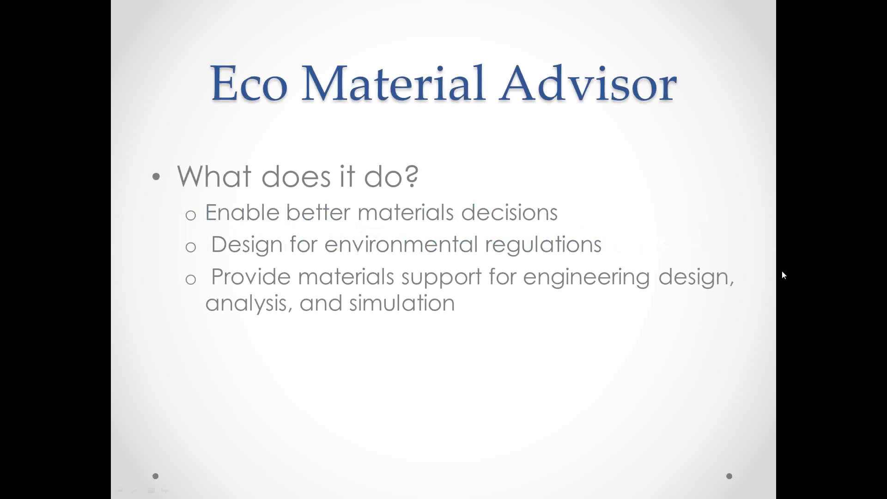
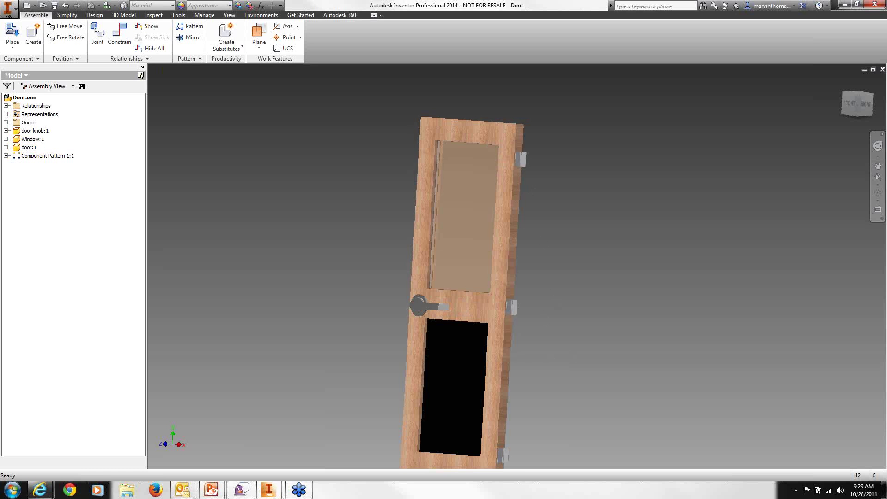
# - Start Eco Materials Adviser on the door assembly and display its Eco Impact dashboard
pyautogui.moveTo(572, 351); pyautogui.dragTo(564, 332, button='middle')
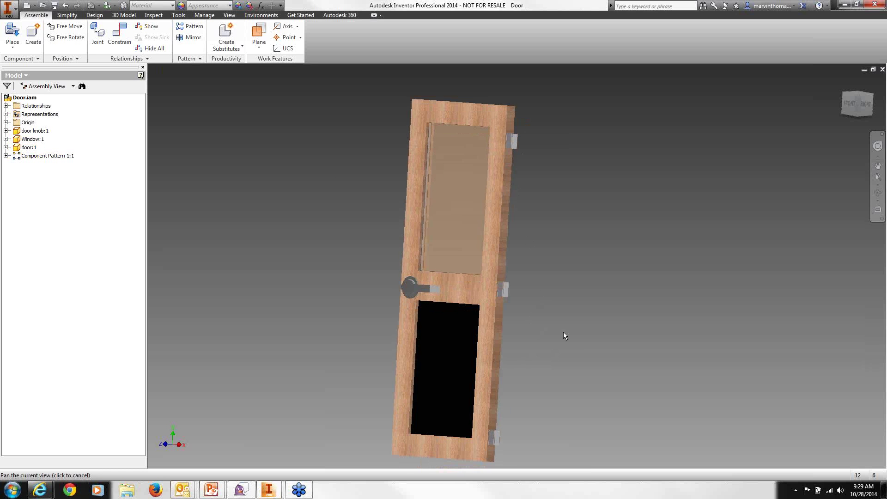
pyautogui.click(258, 15)
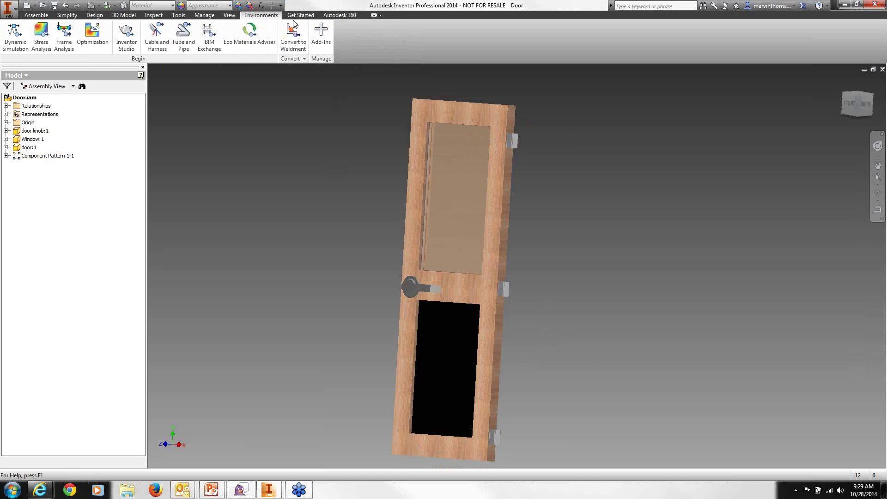
pyautogui.click(246, 44)
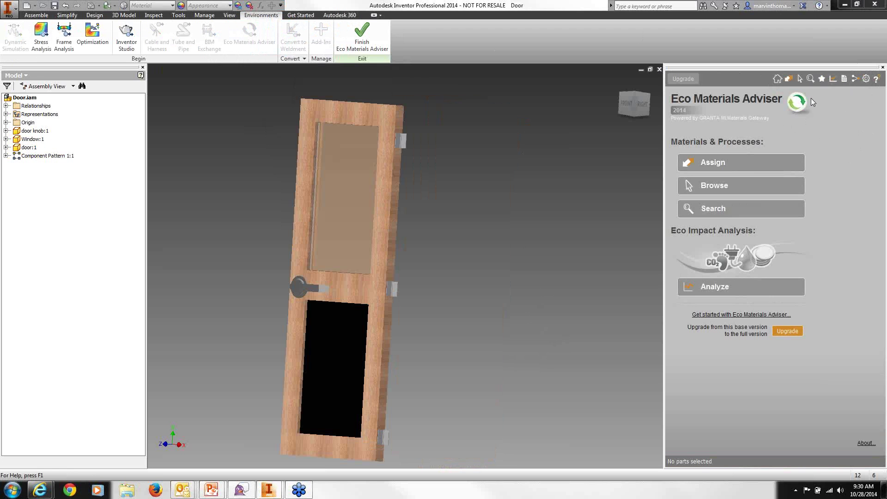
pyautogui.click(833, 79)
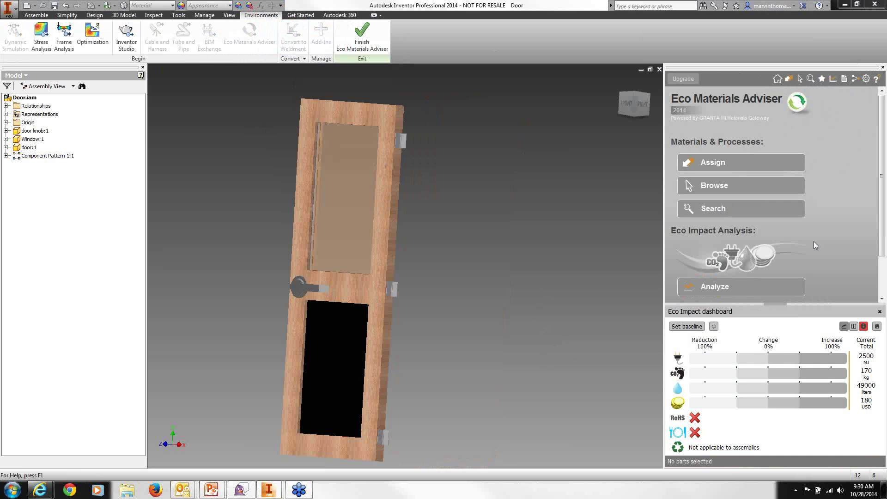
# - Inspect the RoHS compliance indicator by component and select the first listed Hinge:1 part for material assignment
pyautogui.moveTo(847, 365)
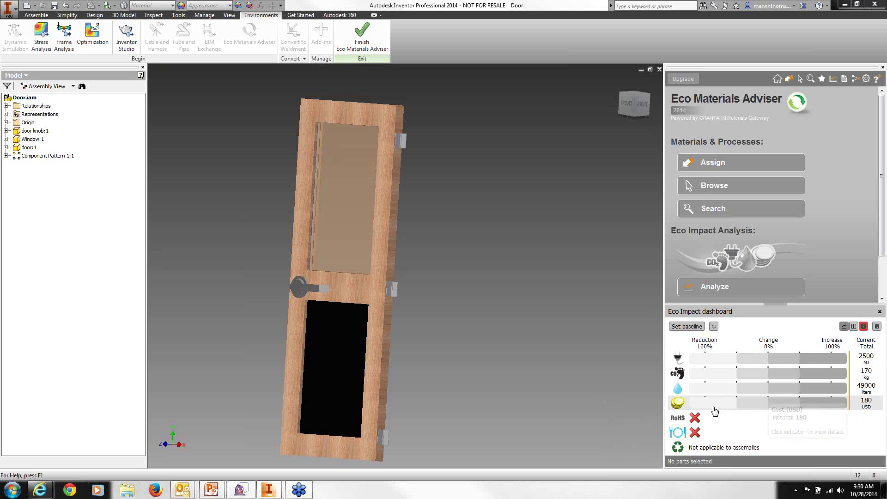
pyautogui.moveTo(775, 407)
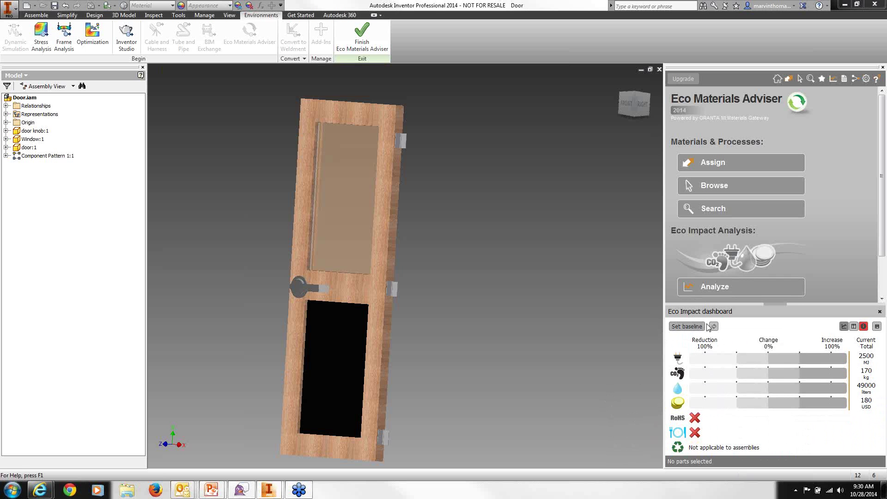
pyautogui.click(694, 419)
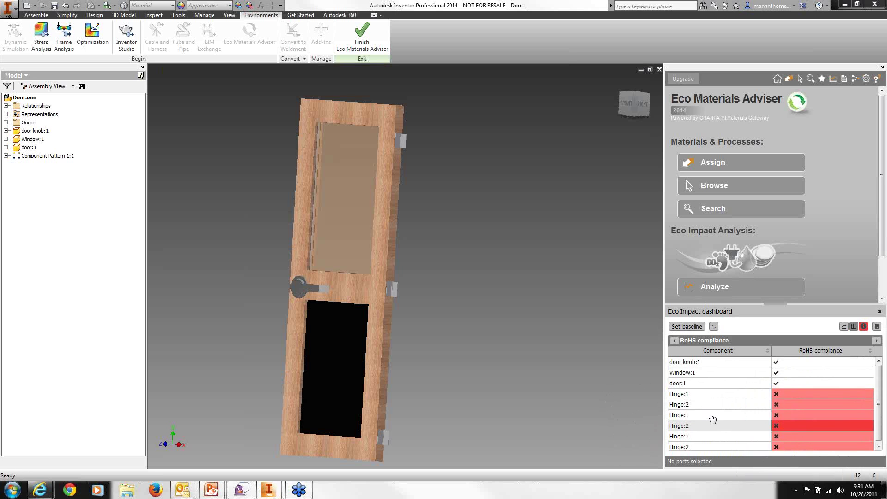
pyautogui.rightClick(702, 399)
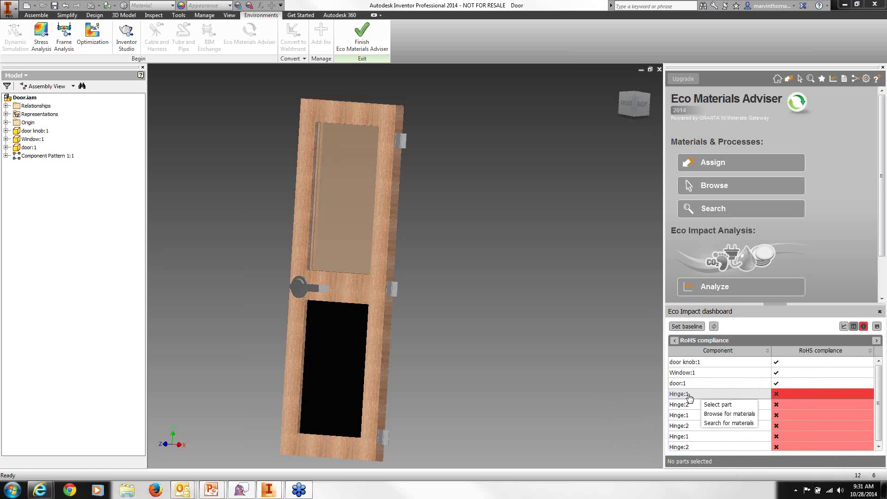
pyautogui.click(717, 405)
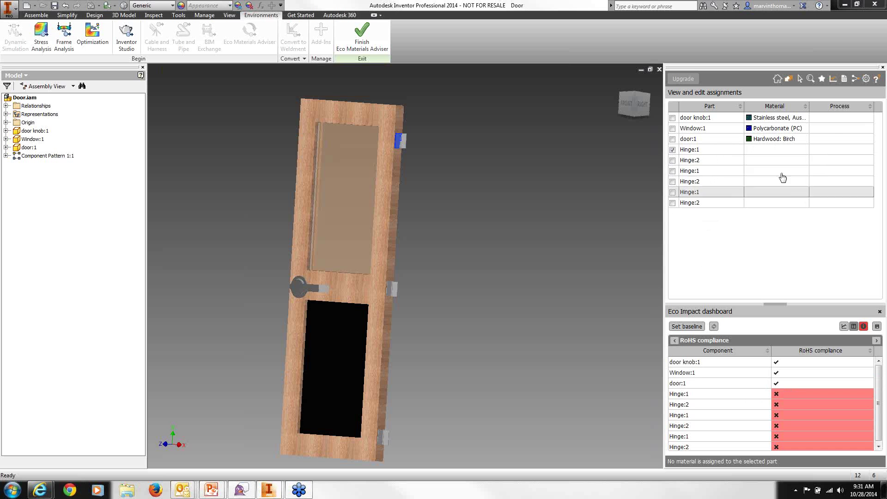
# - Assign Bronze, Cast from the Granta Eco Database's non-ferrous metals to Hinge:1 and return to the top-level door assembly
pyautogui.rightClick(681, 397)
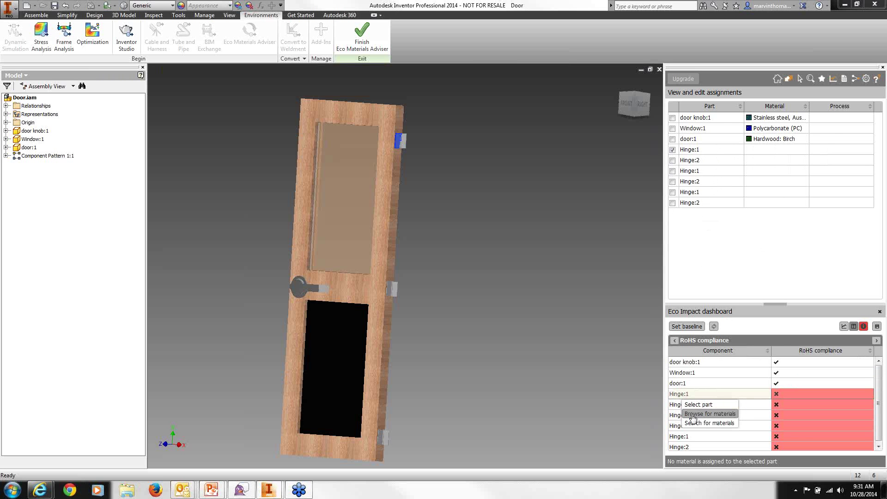
pyautogui.click(692, 414)
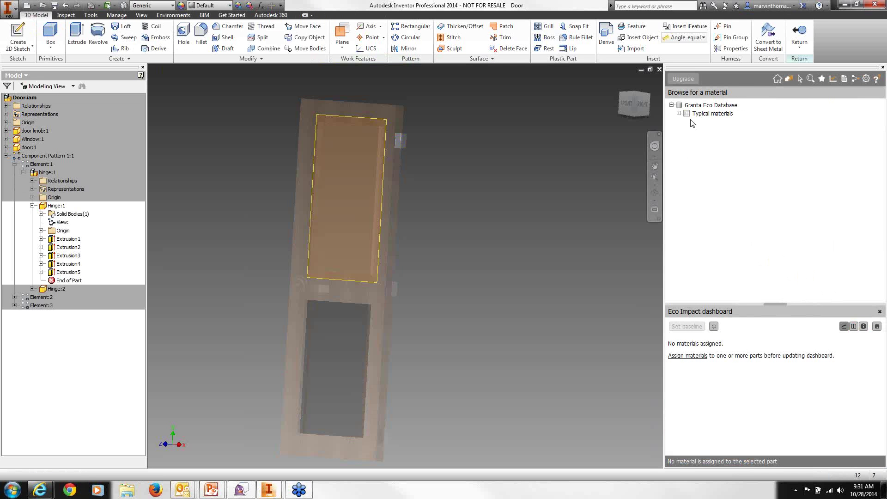
pyautogui.click(680, 114)
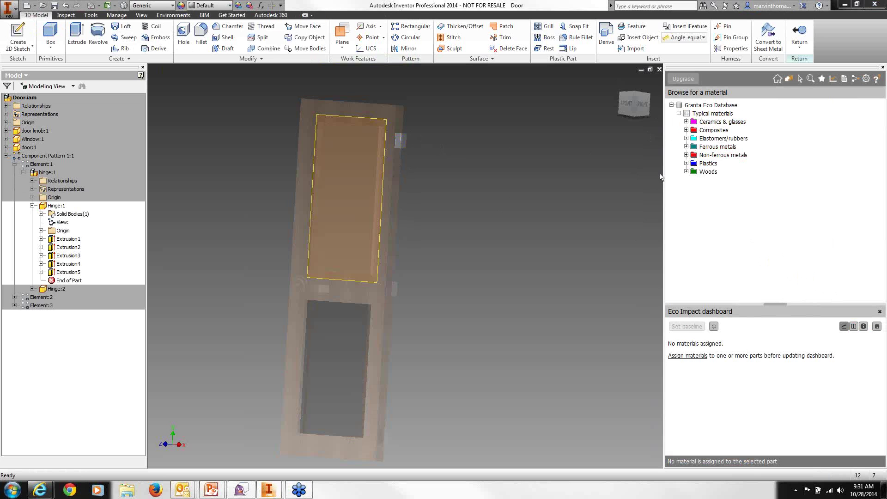
pyautogui.click(686, 156)
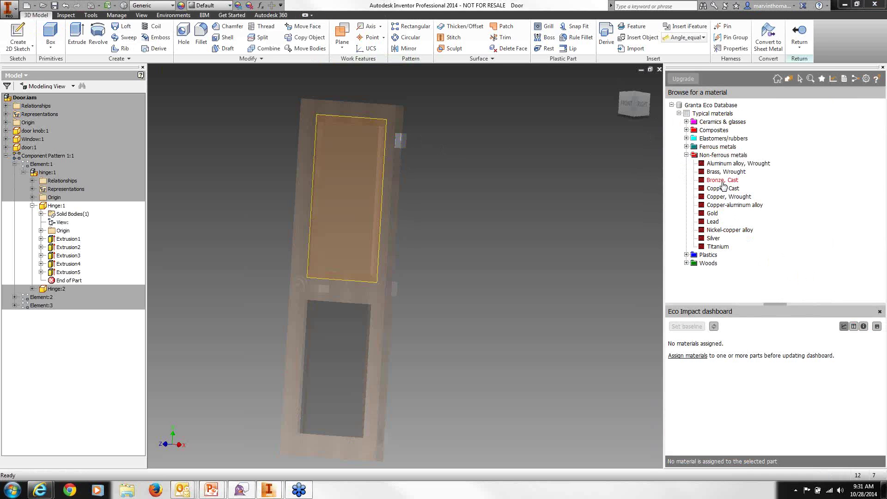
pyautogui.rightClick(723, 184)
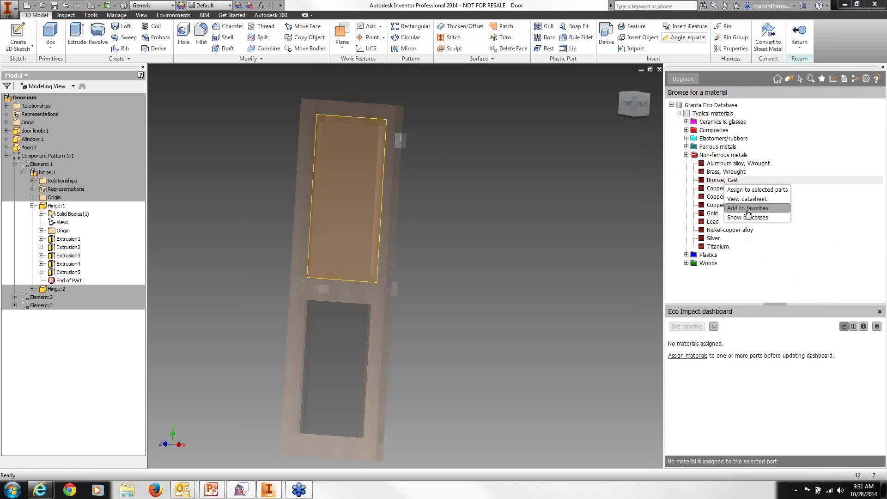
pyautogui.click(751, 190)
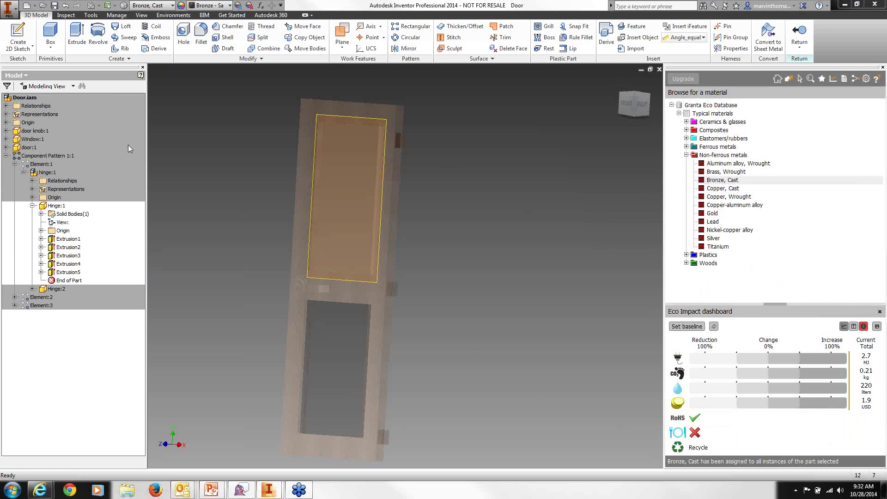
pyautogui.click(799, 47)
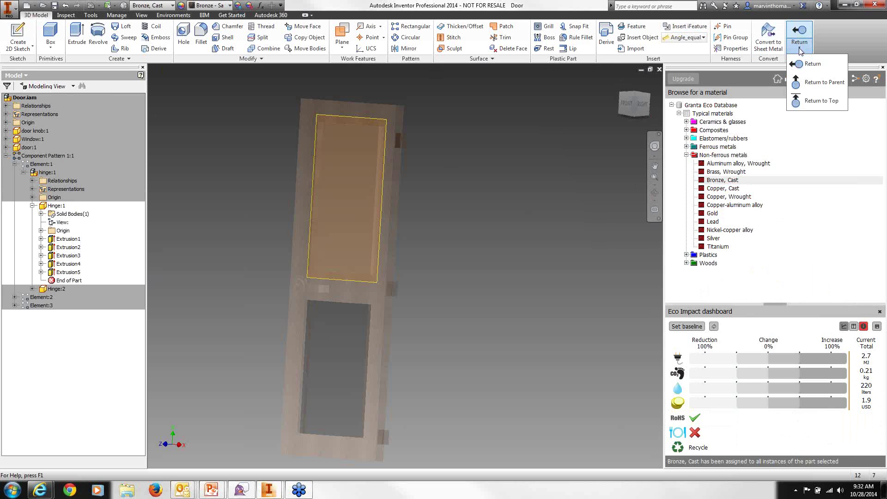
pyautogui.click(819, 102)
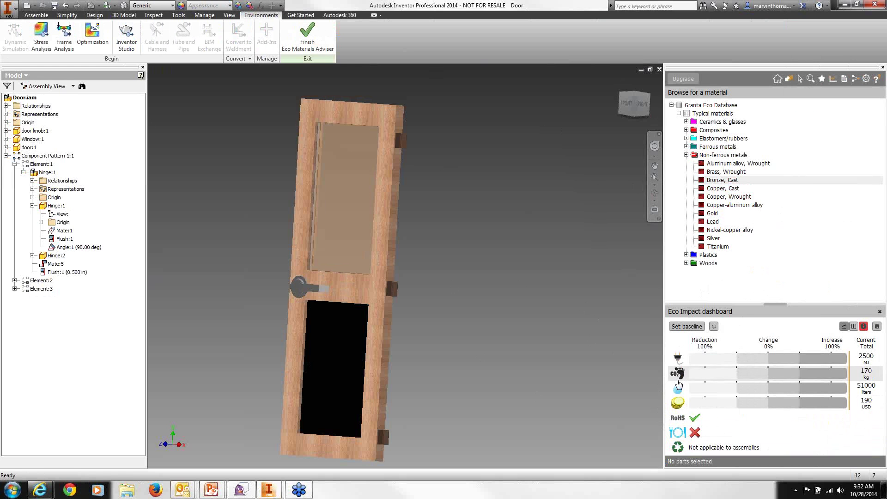
# - Examine the door assembly's CO2 footprint breakdown by component and return to the dashboard summary
pyautogui.moveTo(678, 377)
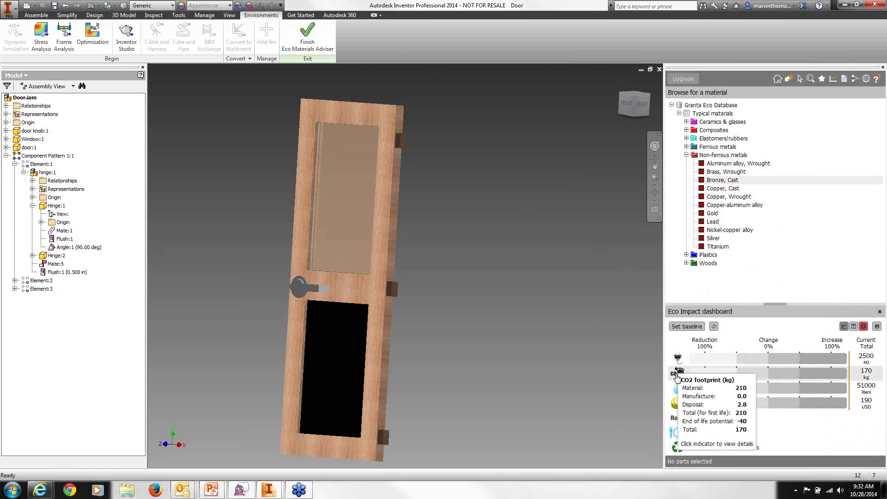
pyautogui.click(678, 376)
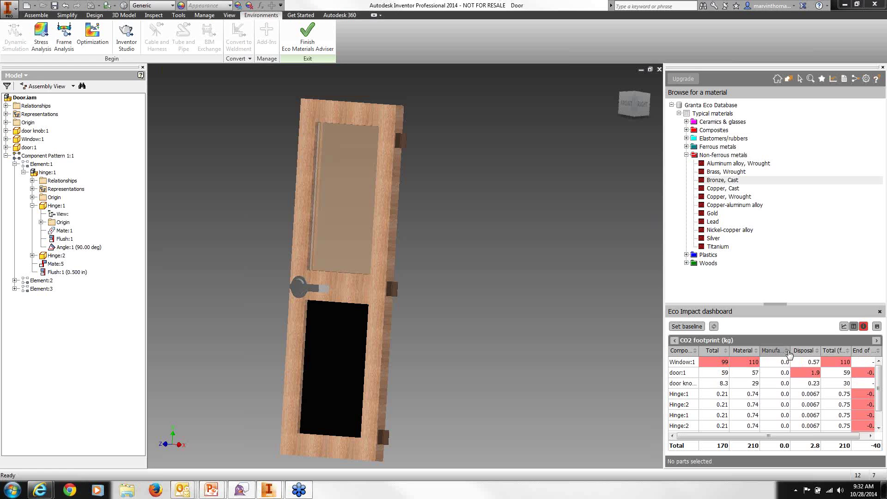
pyautogui.click(844, 326)
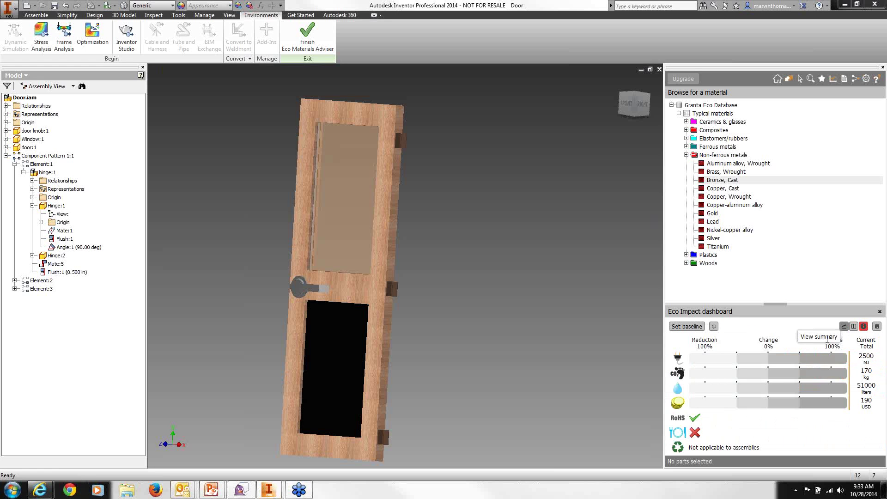
# - Review the component breakdowns for energy usage, food-contact compatibility, RoHS compliance, water usage, cost and CO2 footprint, and return to the summary
pyautogui.moveTo(680, 390)
pyautogui.click(677, 360)
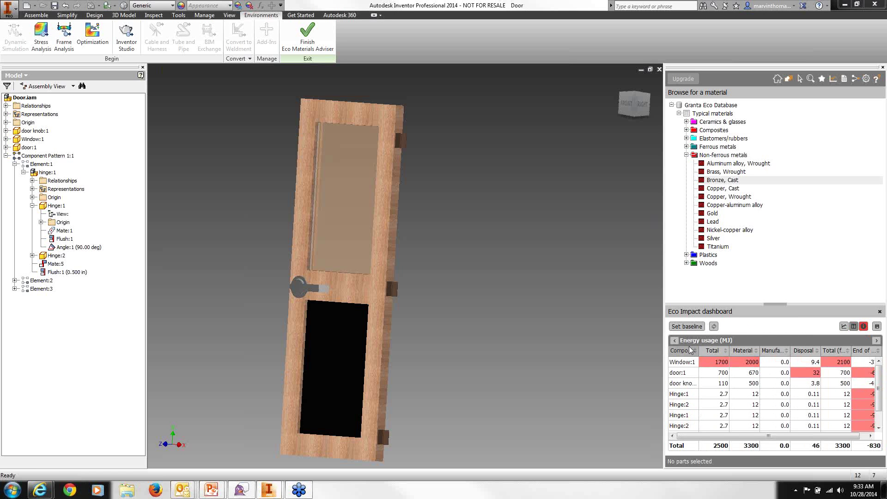
pyautogui.click(675, 340)
pyautogui.click(675, 341)
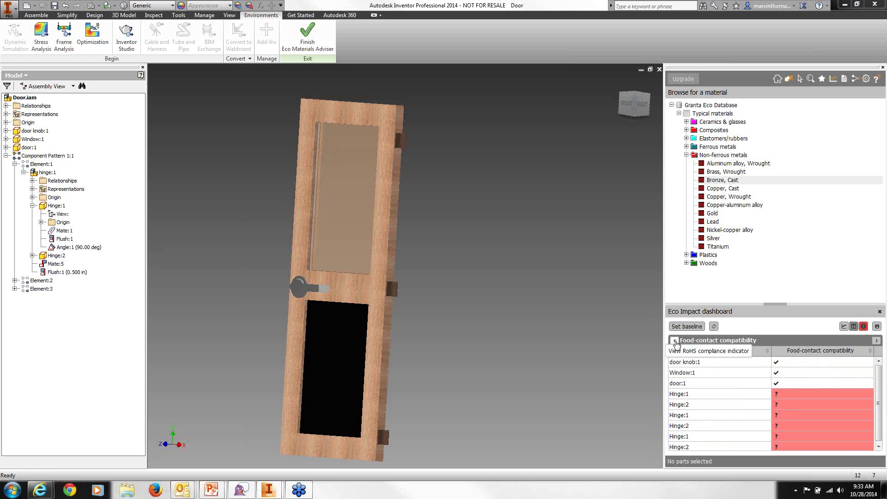
pyautogui.click(675, 341)
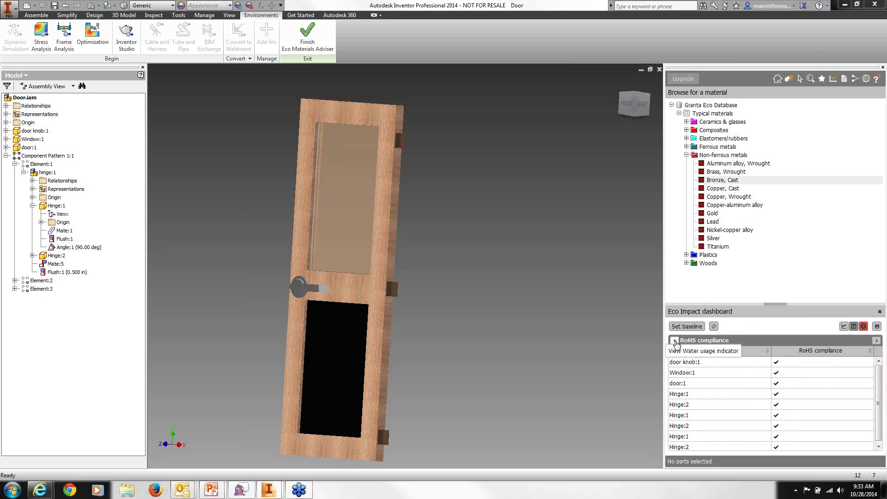
pyautogui.click(676, 341)
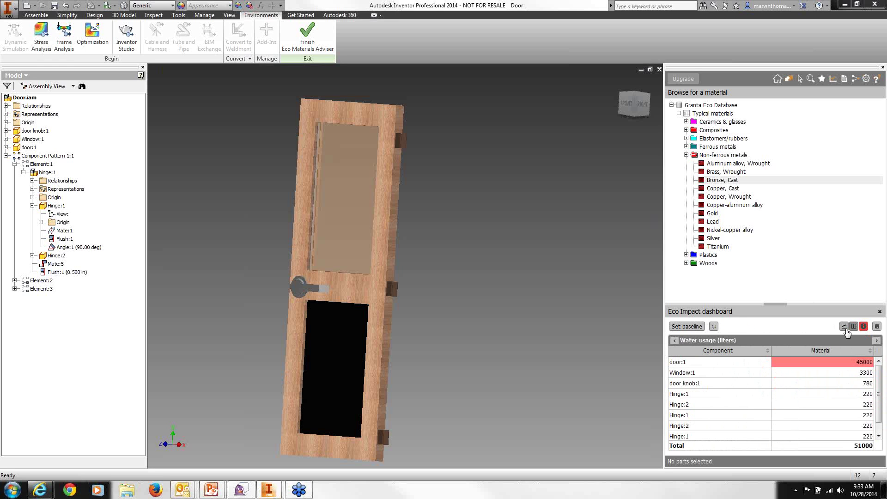
pyautogui.click(674, 341)
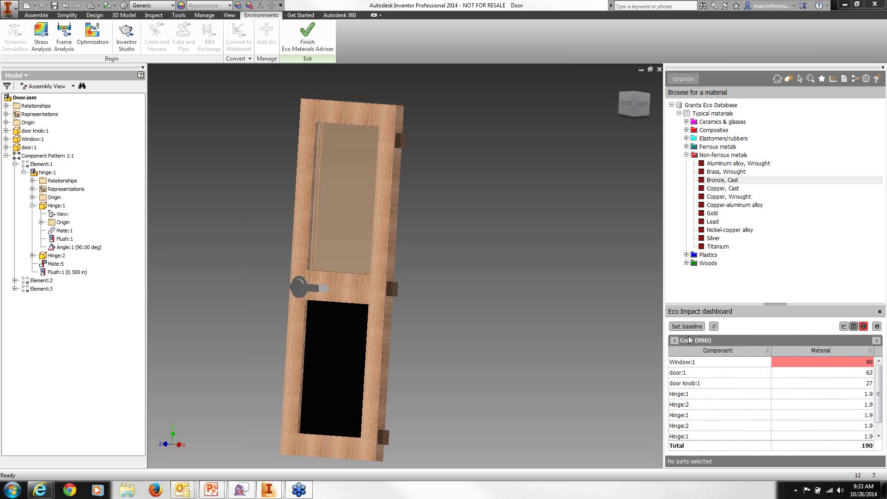
pyautogui.click(673, 341)
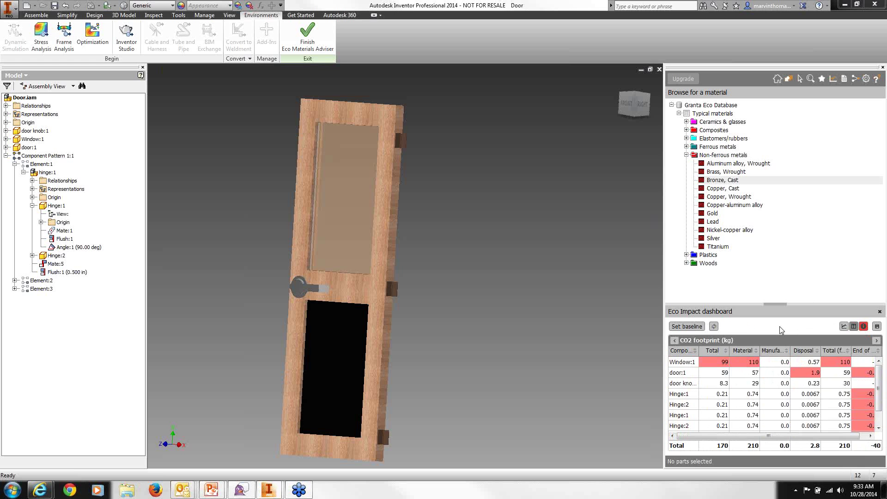
pyautogui.click(853, 326)
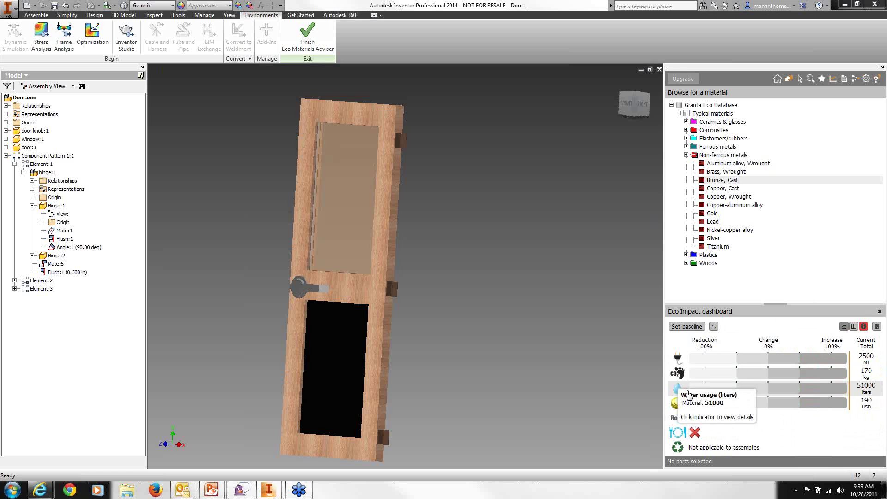
# - Select Window:1 from the energy usage breakdown and open the datasheet of its Polycarbonate (PC) material
pyautogui.click(680, 362)
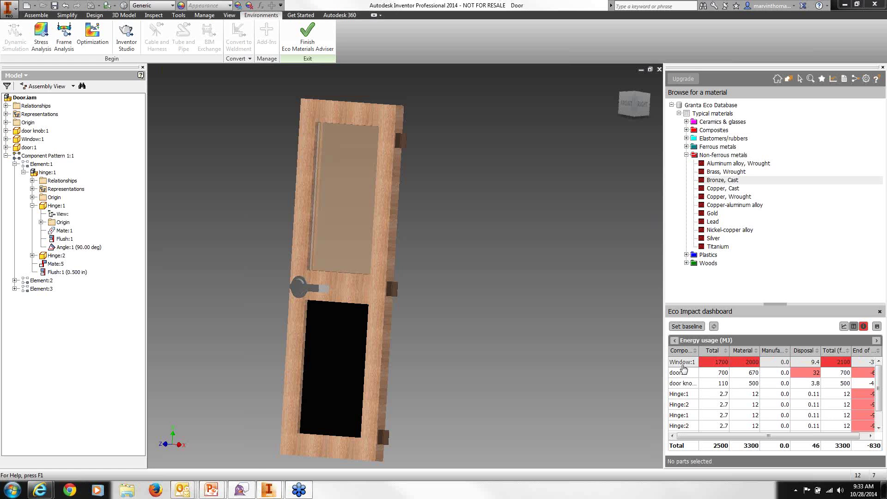
pyautogui.rightClick(684, 369)
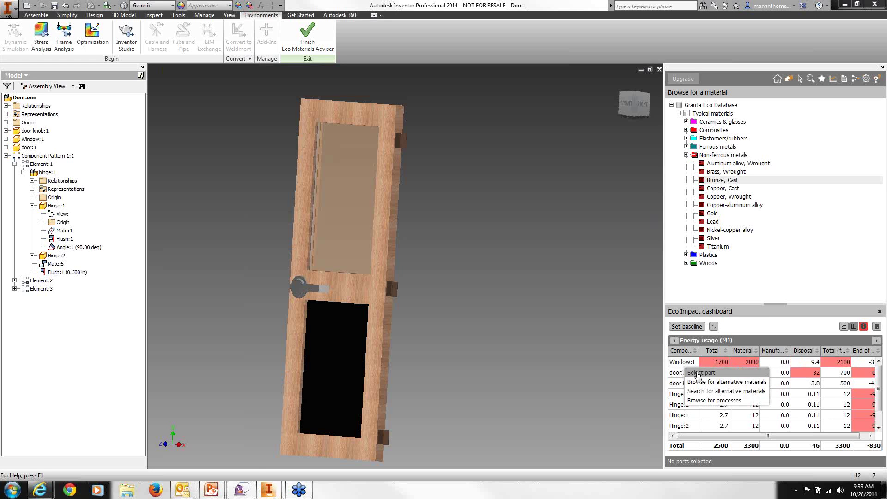
pyautogui.click(700, 372)
pyautogui.click(767, 129)
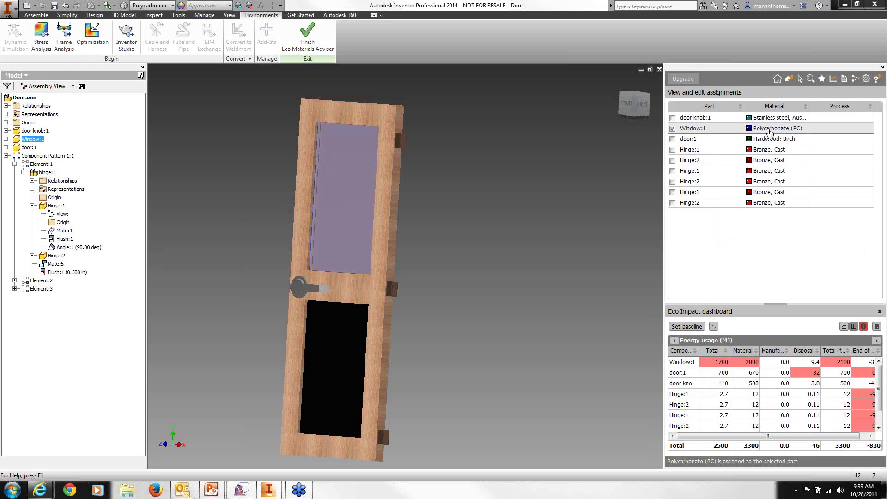
pyautogui.rightClick(769, 132)
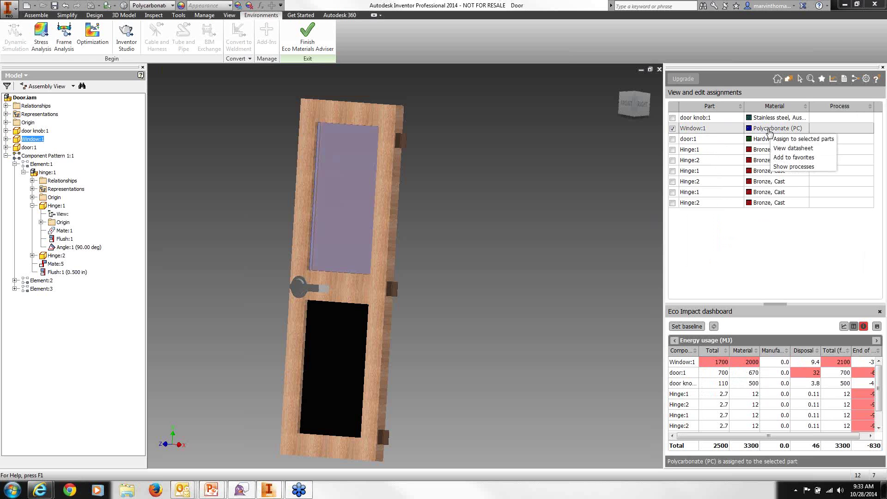
pyautogui.click(791, 148)
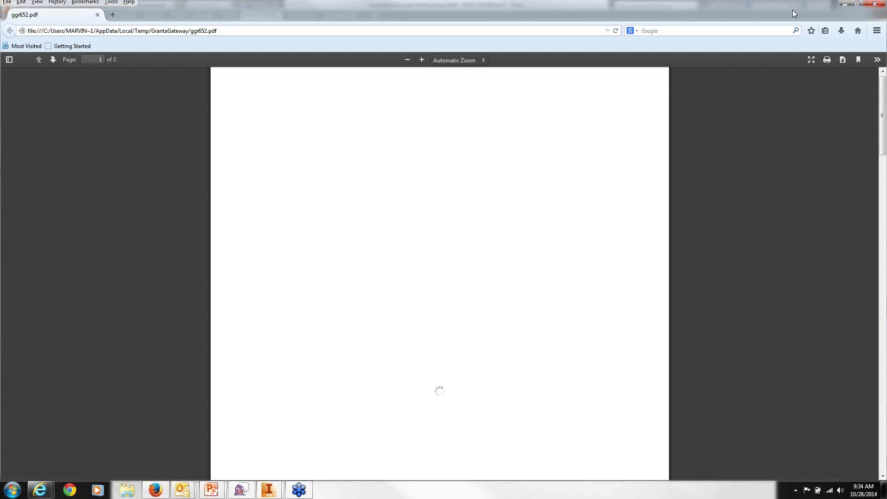
# - Shrink the datasheet window, read down to the primary material production data, and move the window clear of the eco impact dashboard
pyautogui.doubleClick(792, 10)
pyautogui.scroll(-4, 375, 179)
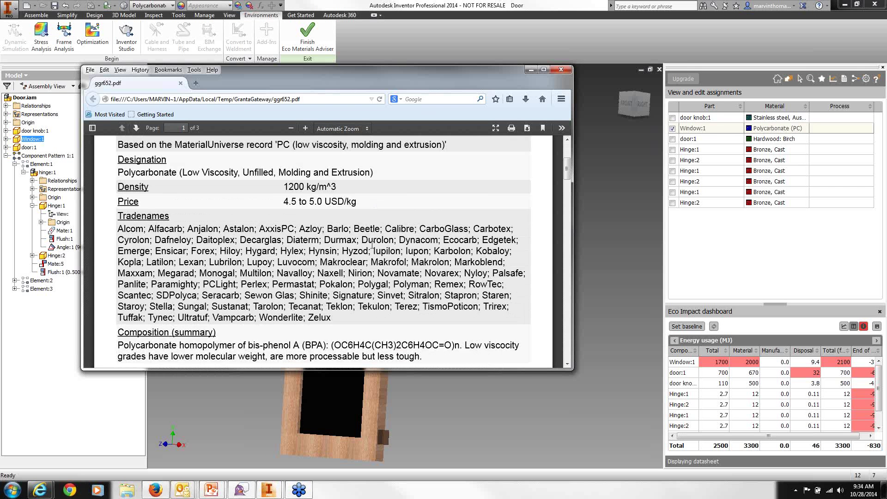
pyautogui.scroll(-5, 373, 245)
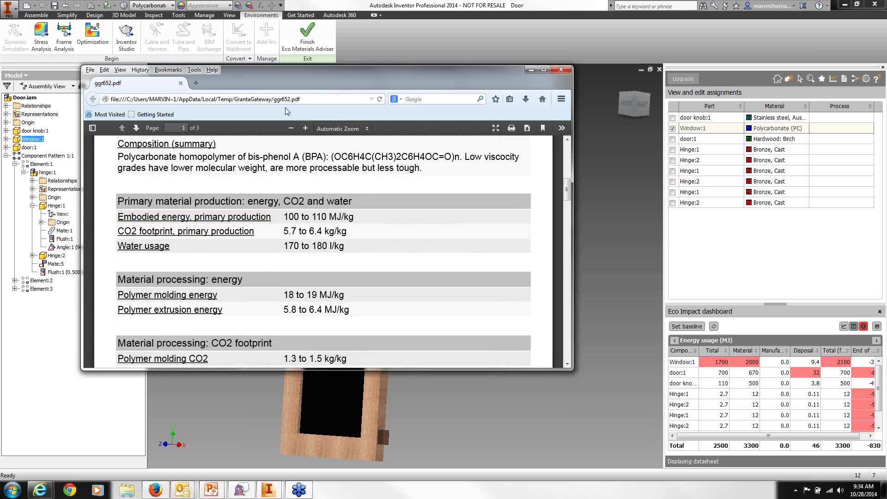
pyautogui.moveTo(293, 77); pyautogui.dragTo(258, 88)
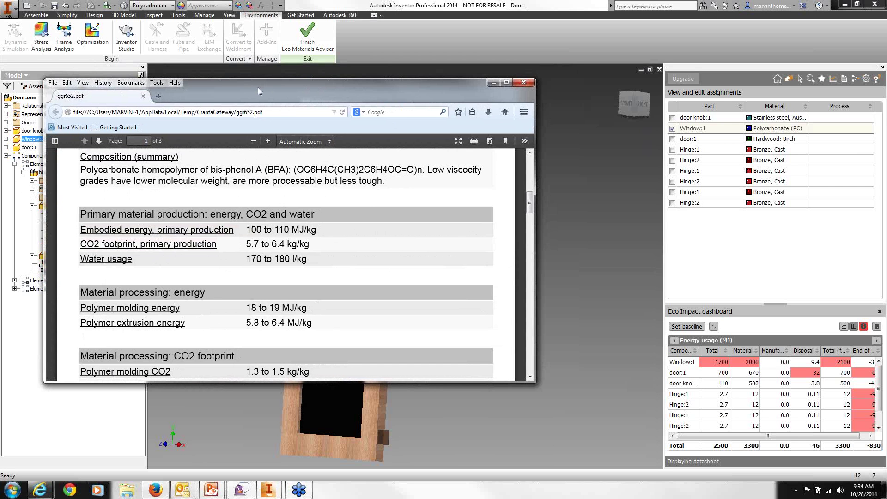
# - Return to the eco impact summary and set the door assembly's current values as the baseline
pyautogui.click(843, 326)
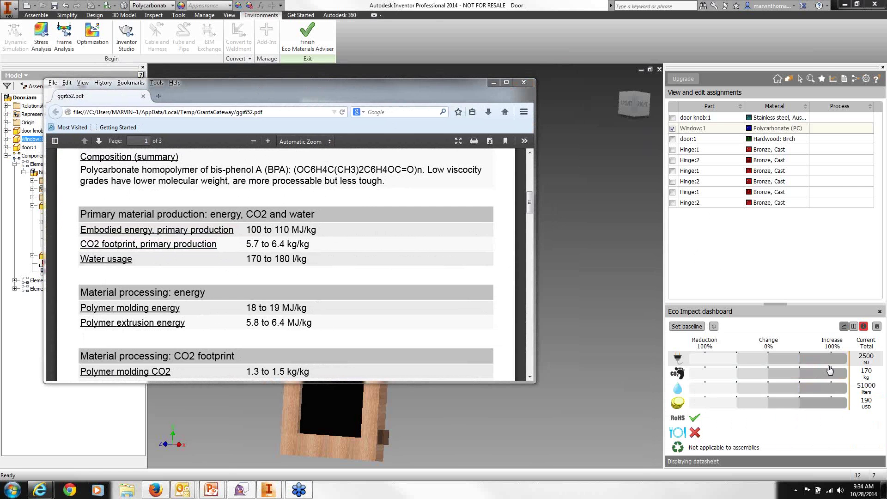
pyautogui.click(689, 327)
pyautogui.moveTo(769, 406)
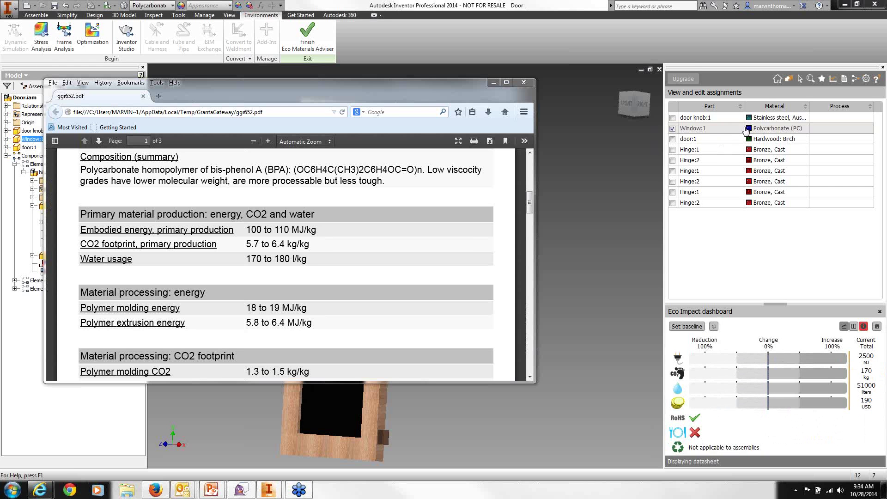
# - Start a search for alternative materials for Window:1 with the keyword "tranparent" and remove the Density criterion
pyautogui.click(677, 364)
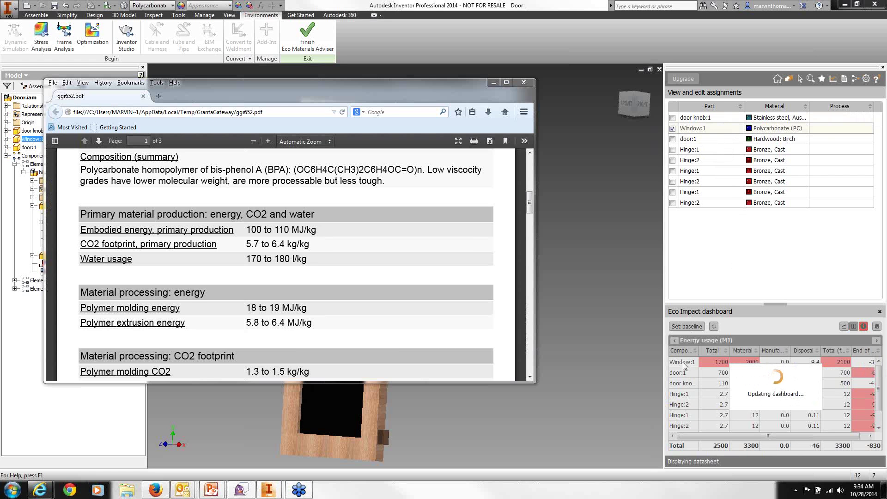
pyautogui.rightClick(685, 365)
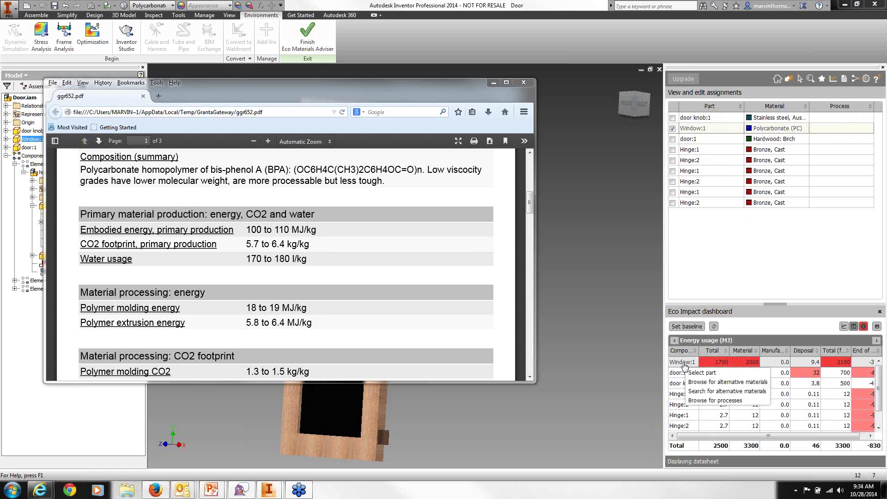
pyautogui.click(701, 392)
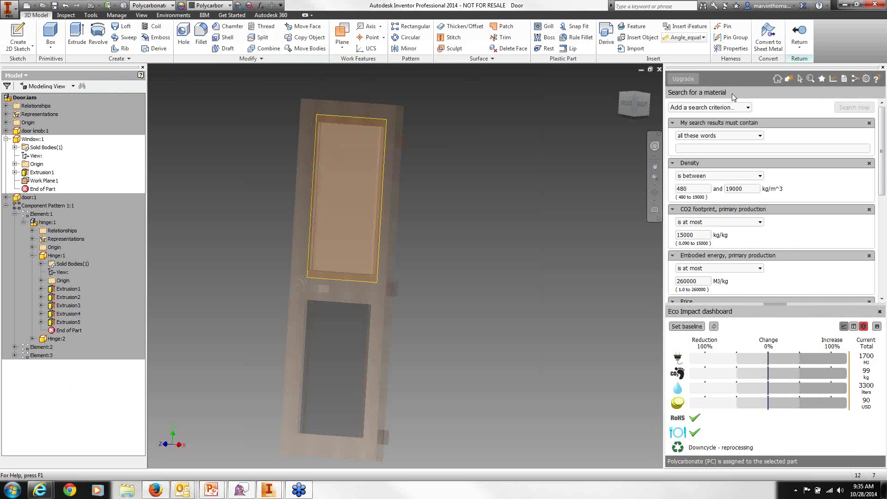
pyautogui.click(736, 148)
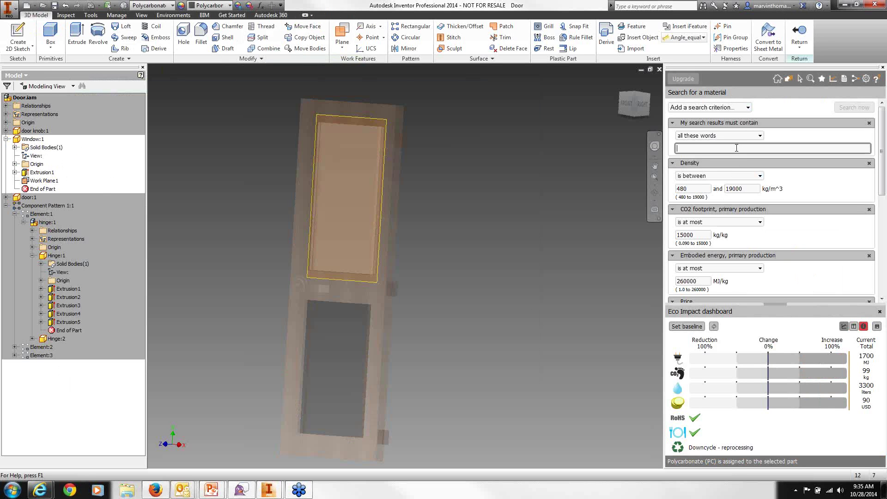
pyautogui.write('tran')
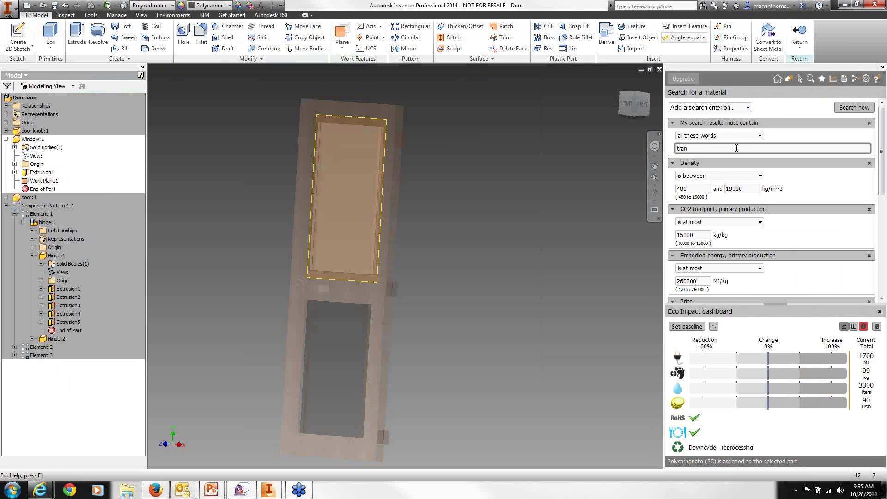
pyautogui.write('parent')
pyautogui.click(869, 165)
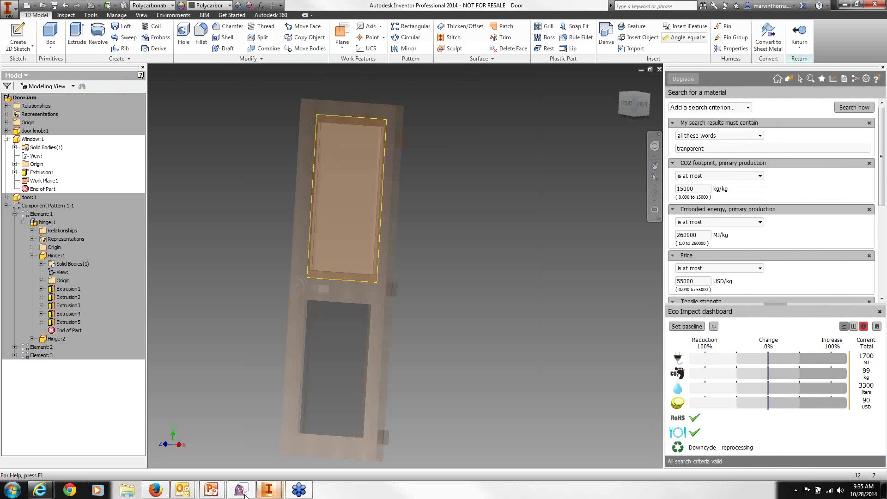
# - Using the polycarbonate datasheet as reference, limit CO2 footprint to at most 5 kg/kg, embodied energy to 90 MJ/kg and price to 90 USD/kg
pyautogui.click(156, 491)
pyautogui.moveTo(80, 155); pyautogui.dragTo(362, 250)
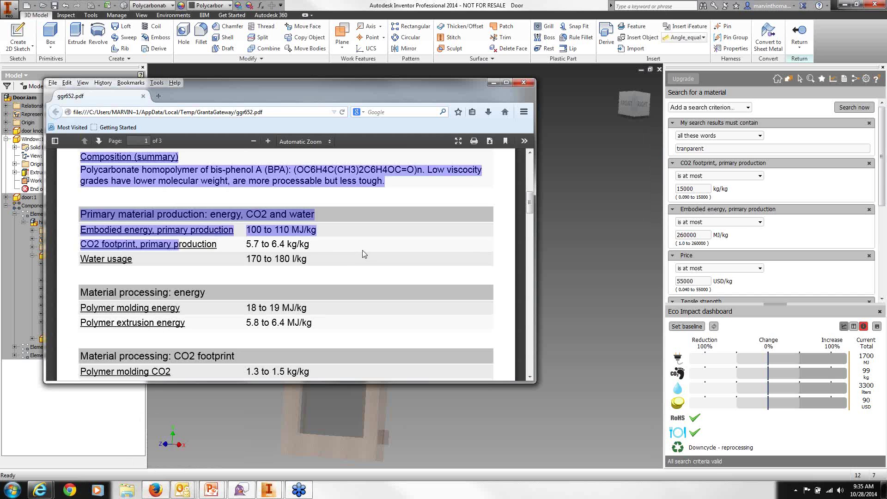
pyautogui.click(255, 236)
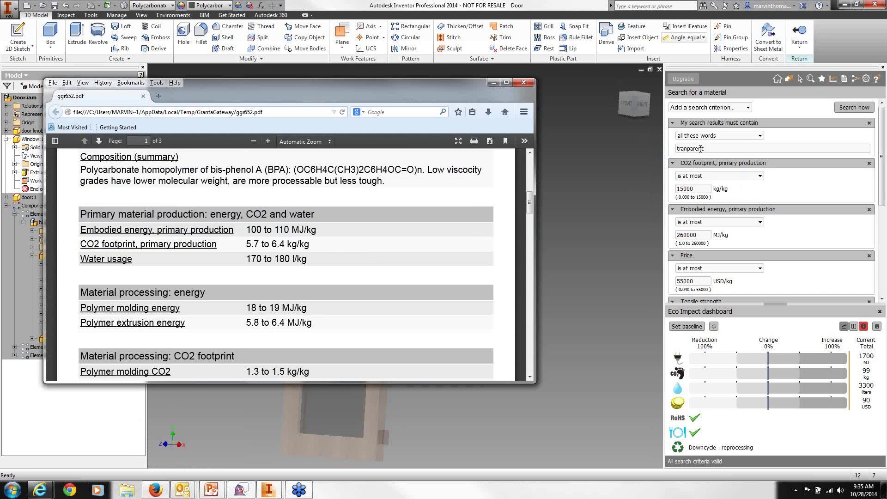
pyautogui.doubleClick(702, 189)
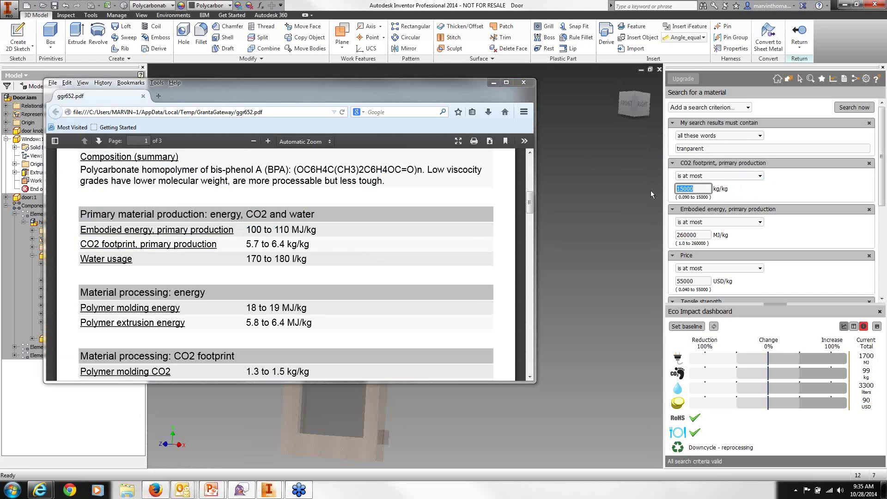
pyautogui.write('5')
pyautogui.doubleClick(697, 236)
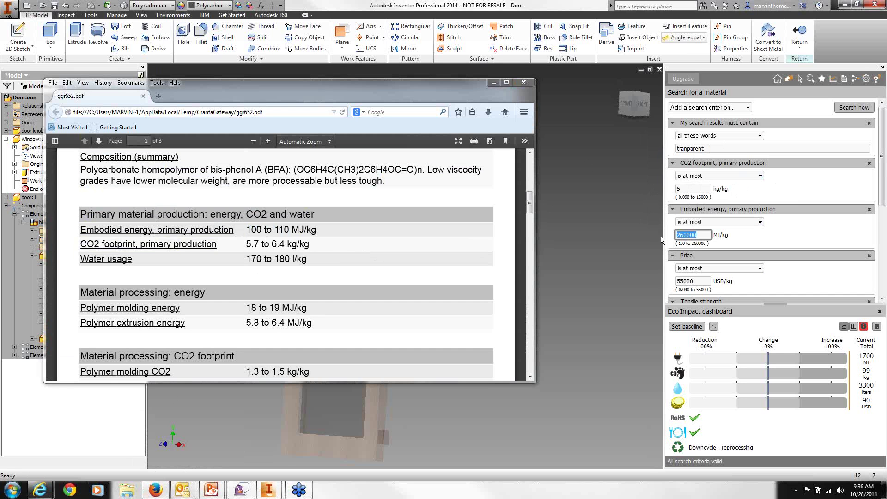
pyautogui.write('90')
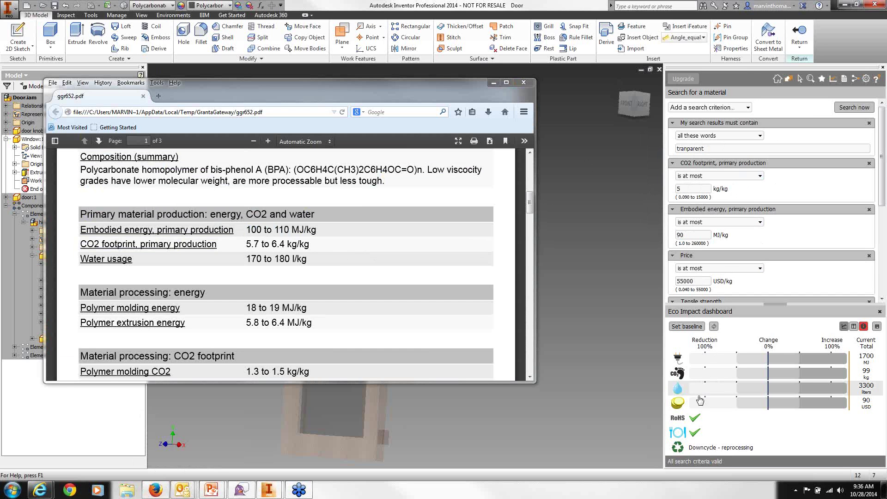
pyautogui.moveTo(679, 403)
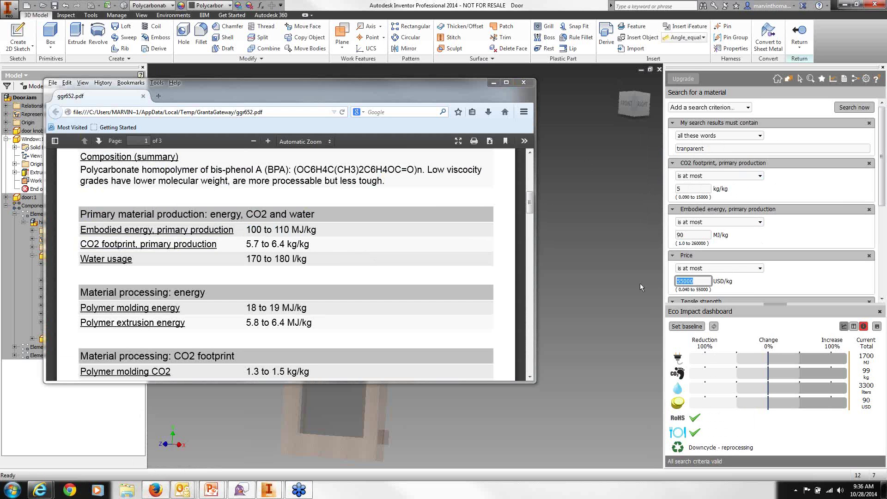
pyautogui.write('90')
# - Remove the tensile strength, yield strength and Young's modulus criteria from the material search
pyautogui.click(882, 300)
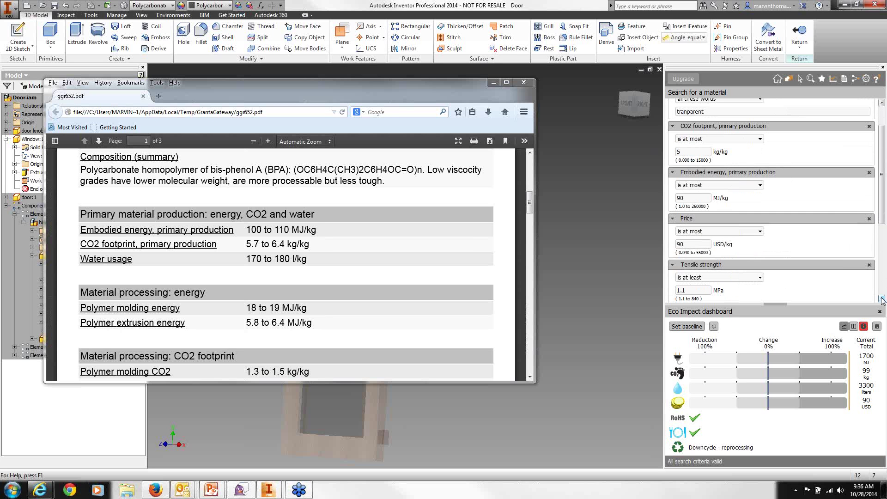
pyautogui.click(868, 267)
pyautogui.click(882, 299)
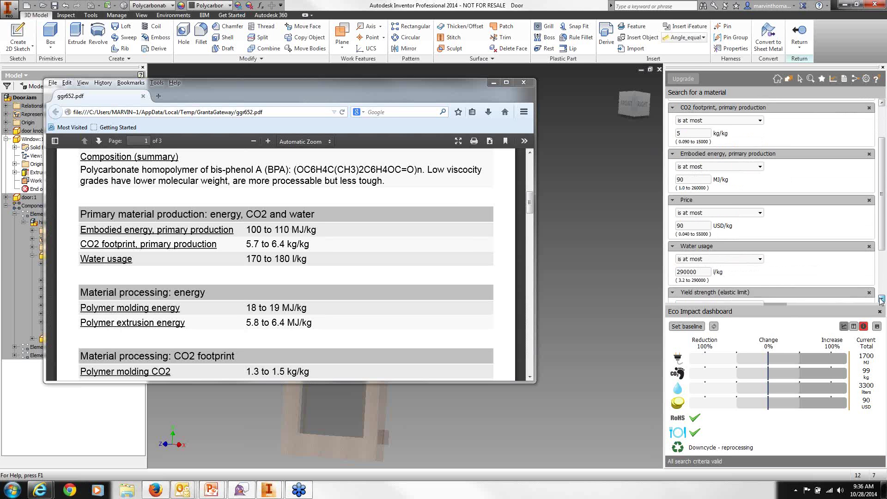
pyautogui.click(881, 300)
pyautogui.click(882, 299)
pyautogui.click(882, 299)
pyautogui.click(882, 300)
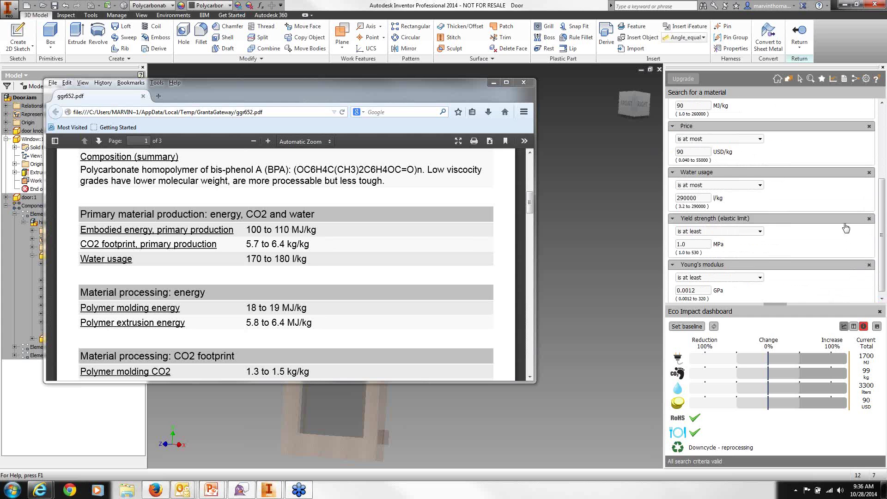
pyautogui.click(870, 219)
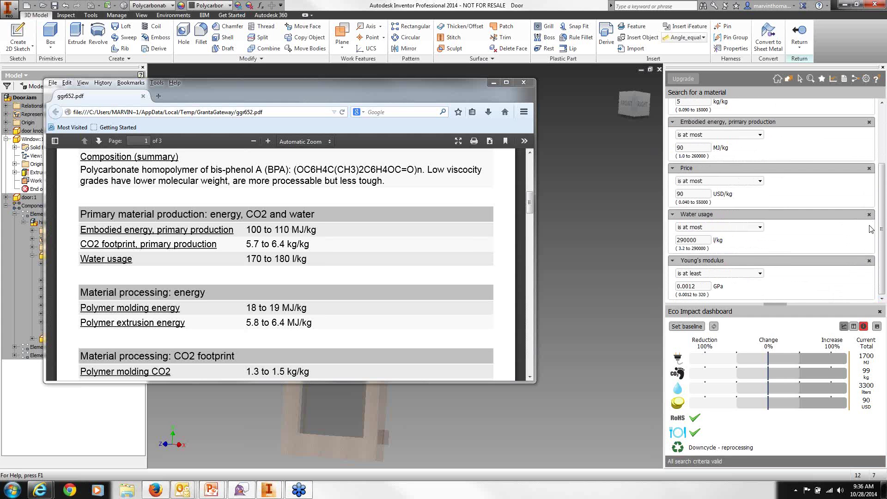
pyautogui.click(869, 260)
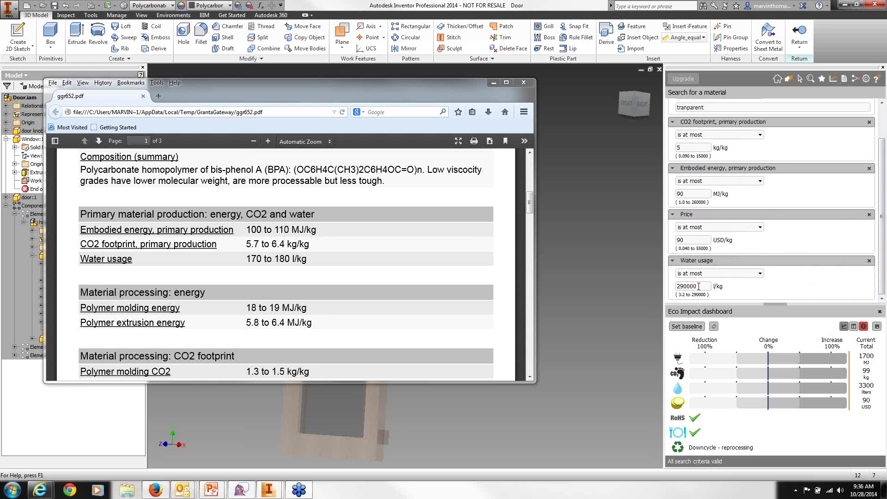
# - Limit water usage to at most 150 l/kg and run the material search
pyautogui.doubleClick(698, 286)
pyautogui.write('15')
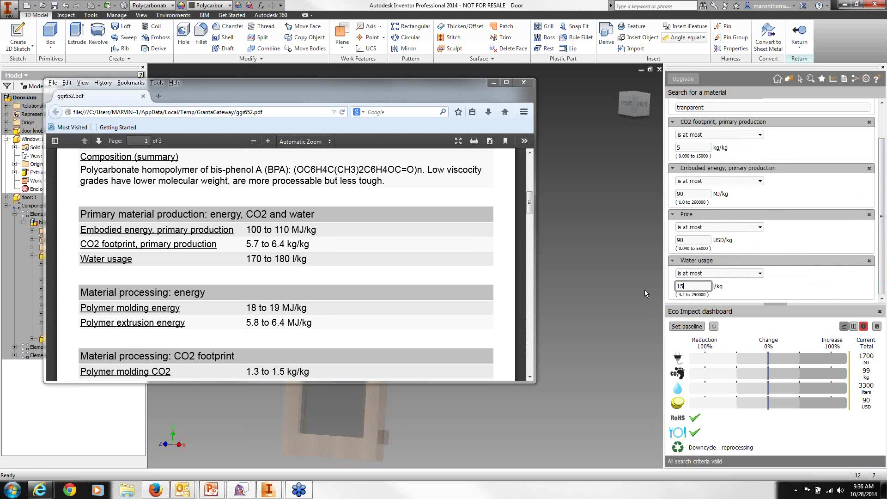
pyautogui.write('0')
pyautogui.scroll(2, 783, 237)
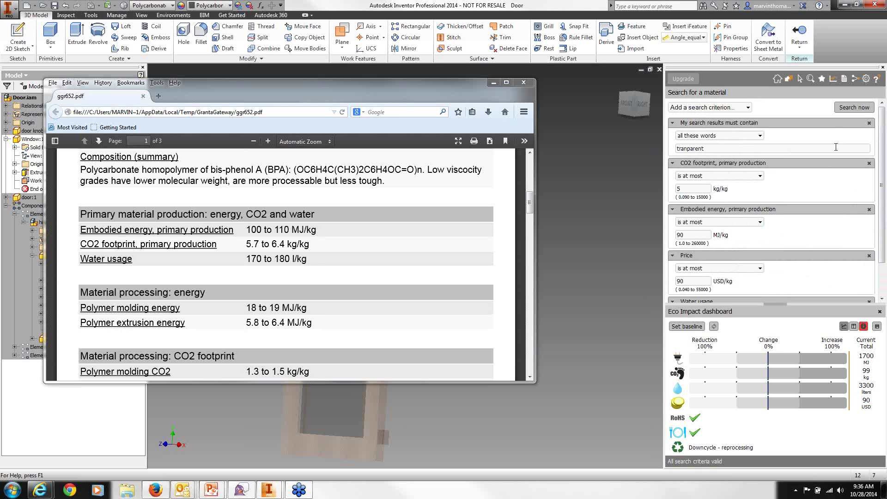
pyautogui.click(845, 108)
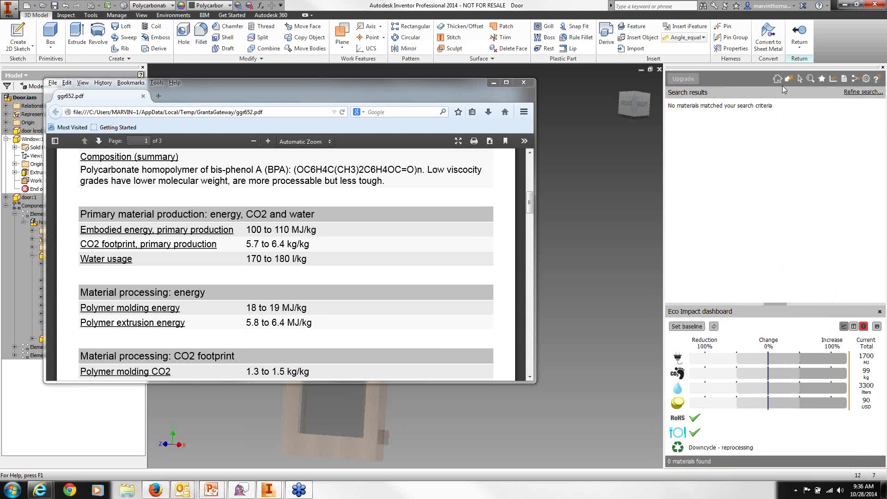
# - Refine the material search by correcting the keyword to "transparent" and run it again with the same impact and price limits
pyautogui.click(863, 92)
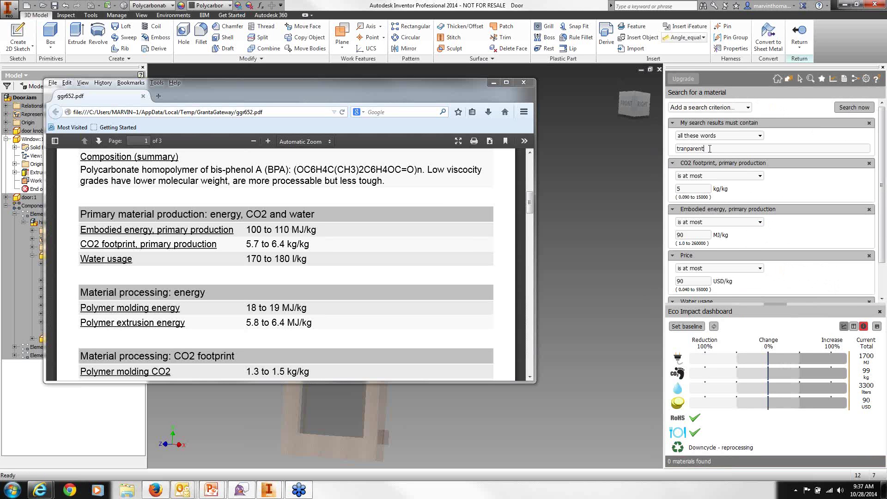
pyautogui.moveTo(710, 149); pyautogui.dragTo(665, 150)
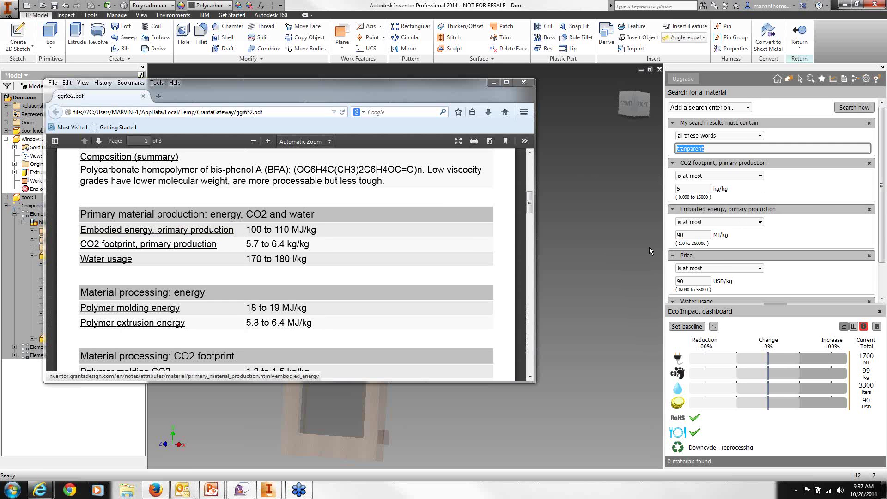
pyautogui.click(784, 246)
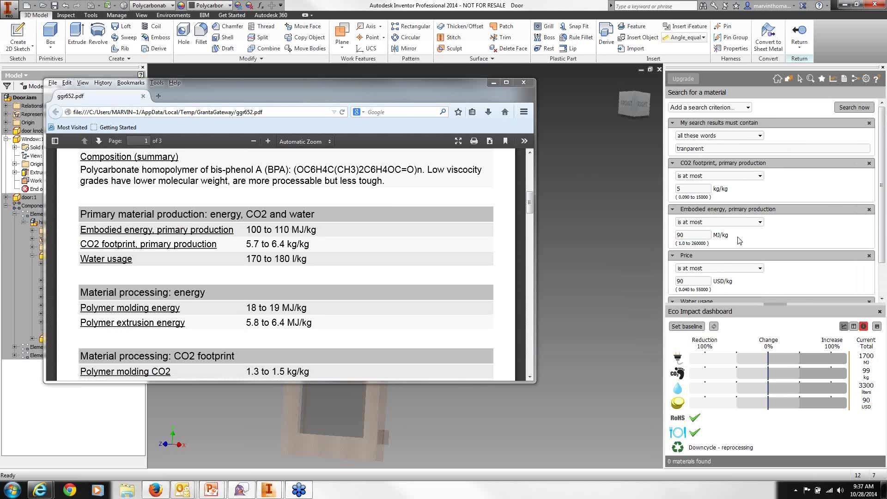
pyautogui.scroll(-3, 703, 245)
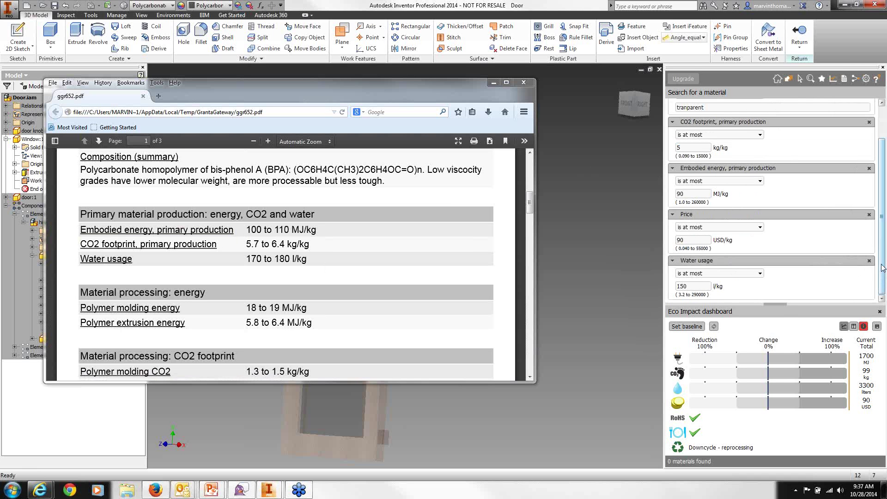
pyautogui.scroll(3, 882, 221)
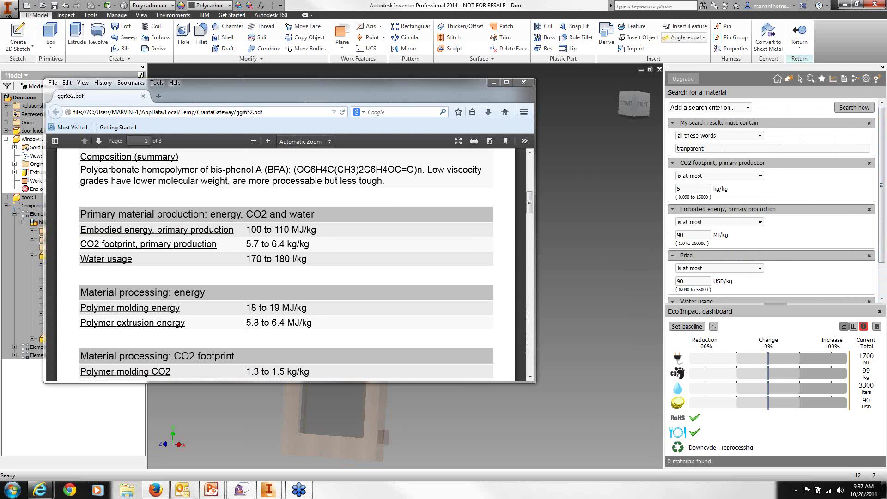
pyautogui.click(777, 149)
pyautogui.press('Delete')
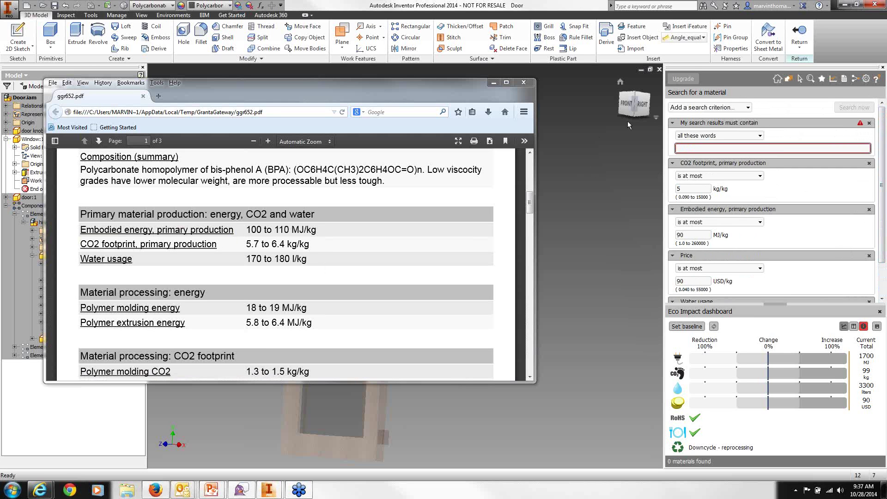
pyautogui.write('tra')
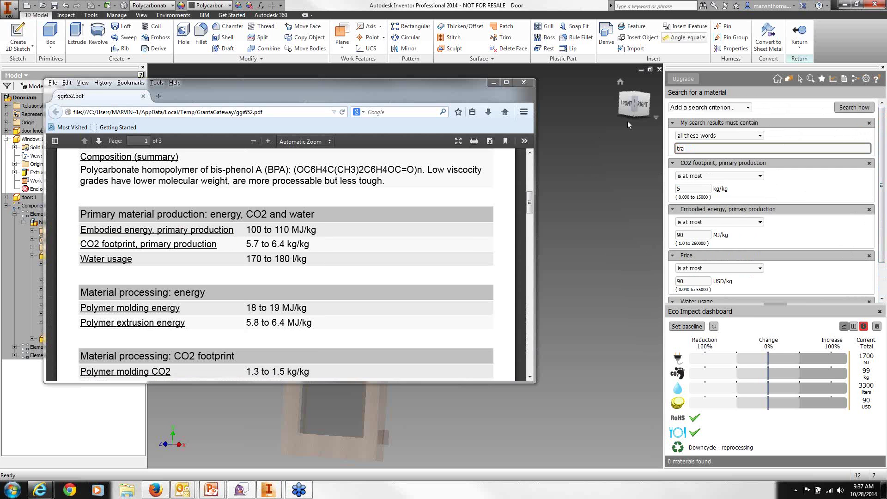
pyautogui.write('nsparent')
pyautogui.press('Return')
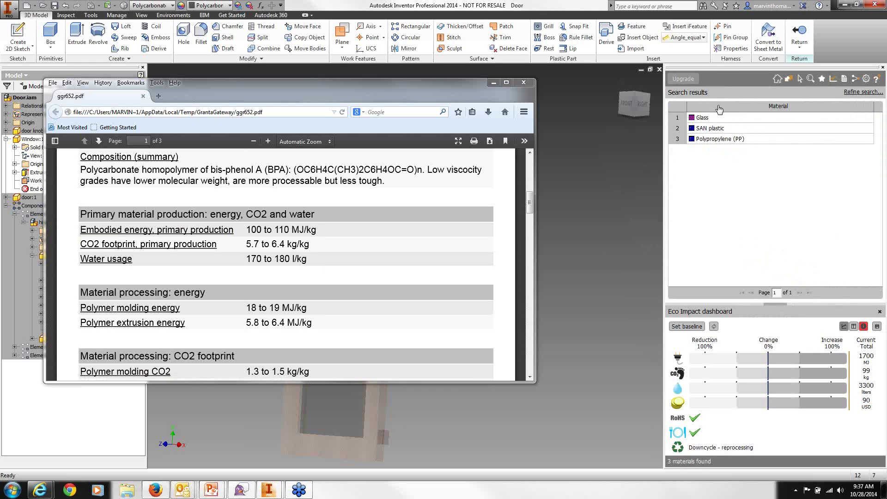
# - Assign Glass to the selected window part, minimize the polycarbonate datasheet and check the window's indicators on the Eco Impact dashboard
pyautogui.rightClick(705, 120)
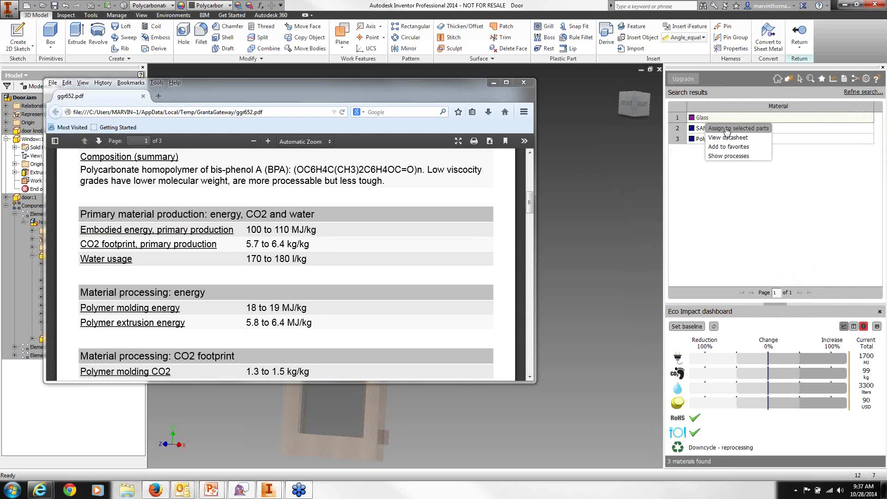
pyautogui.click(727, 129)
pyautogui.click(756, 319)
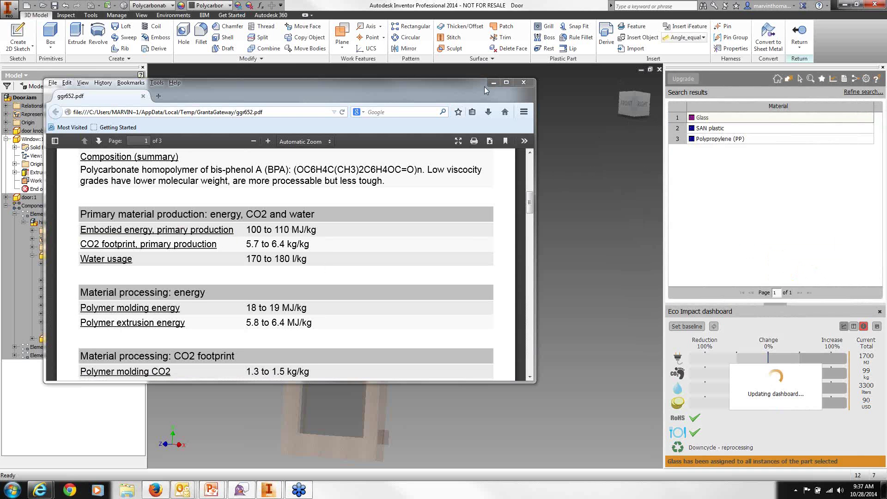
pyautogui.click(494, 82)
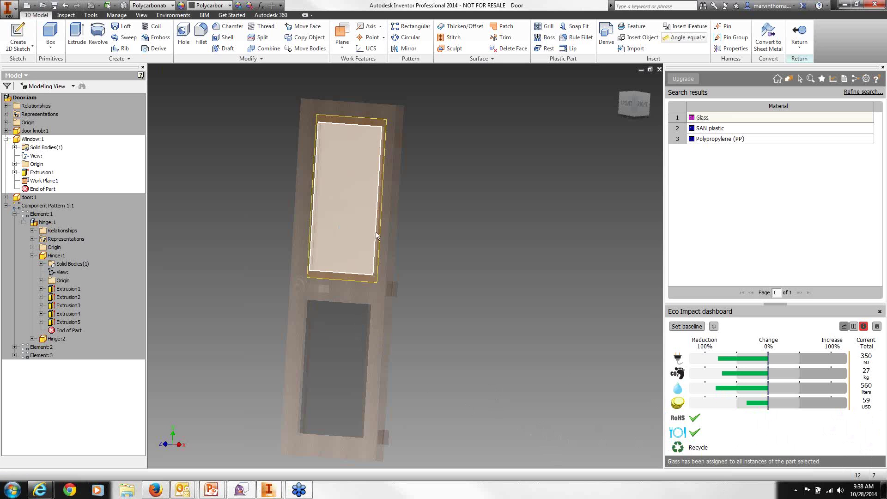
pyautogui.moveTo(754, 409)
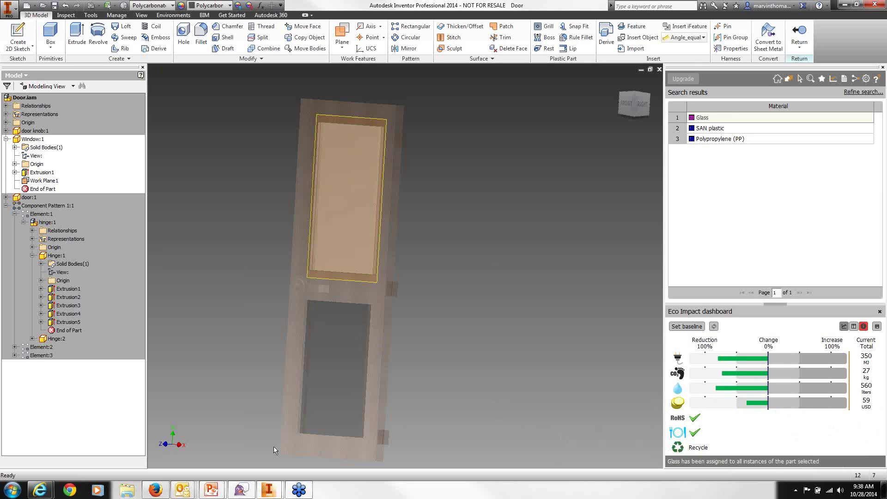
pyautogui.moveTo(745, 395)
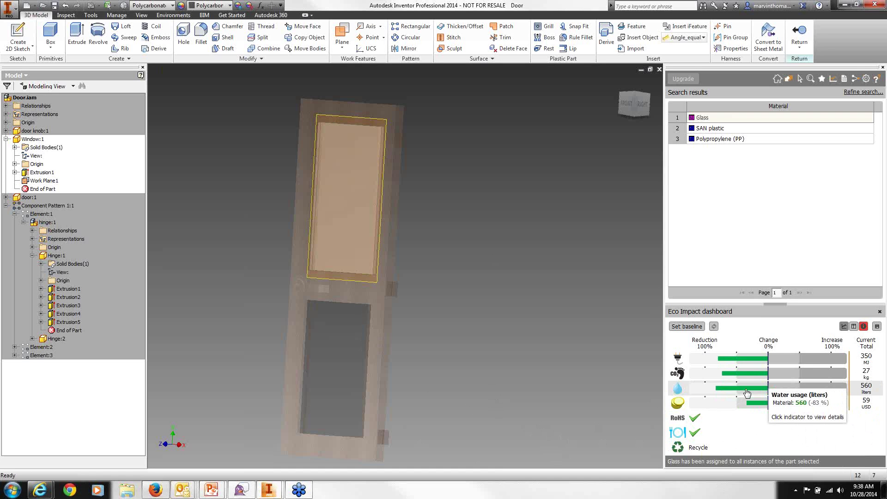
pyautogui.moveTo(756, 378)
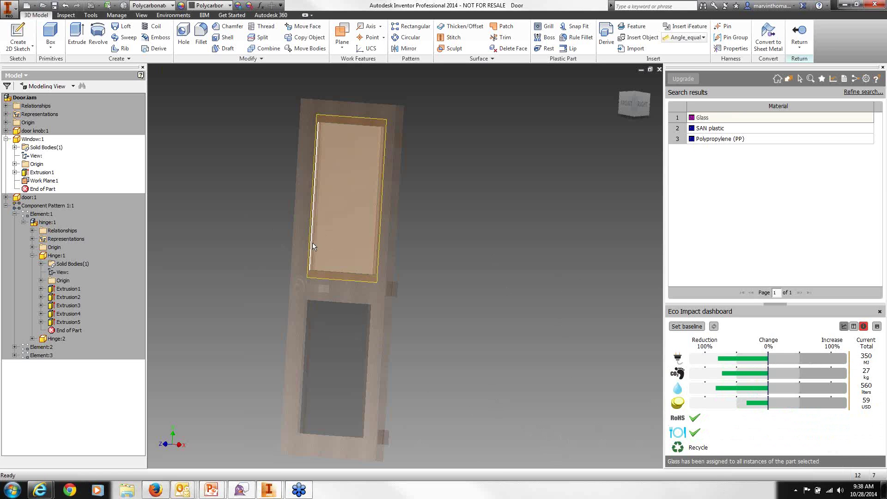
# - Return to the top-level door assembly and check its energy usage breakdown on the Eco Impact dashboard
pyautogui.click(800, 46)
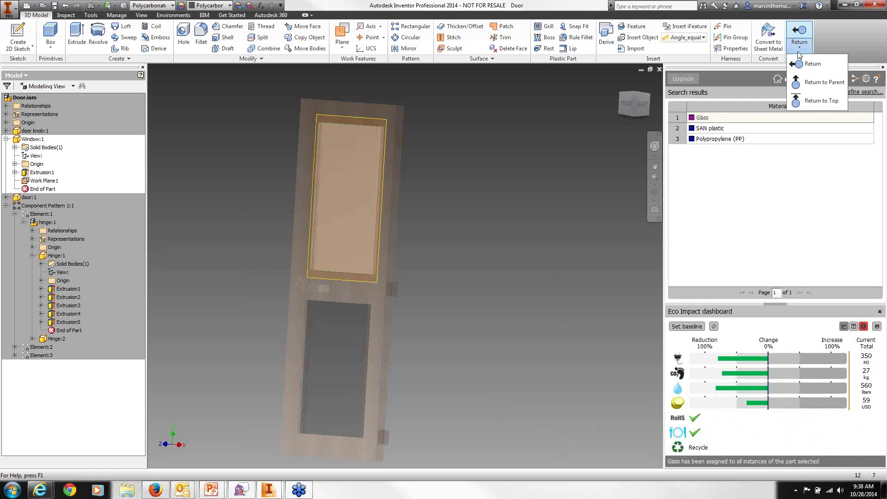
pyautogui.click(815, 106)
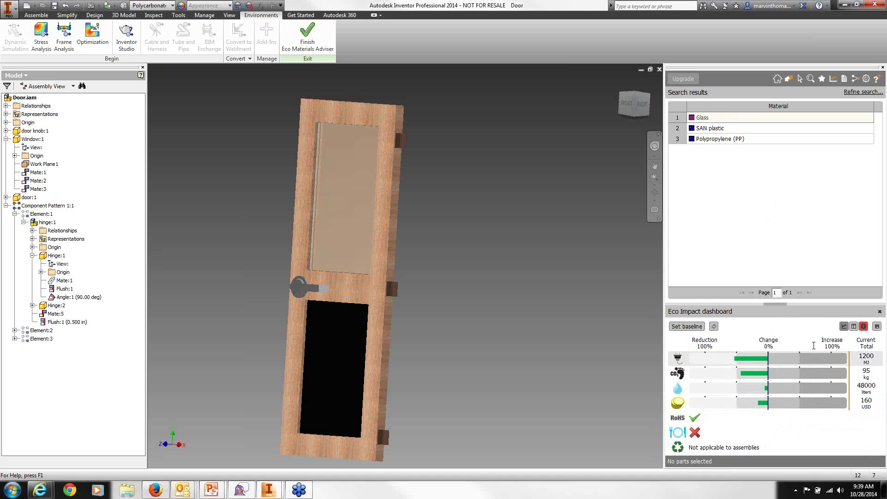
pyautogui.moveTo(800, 362)
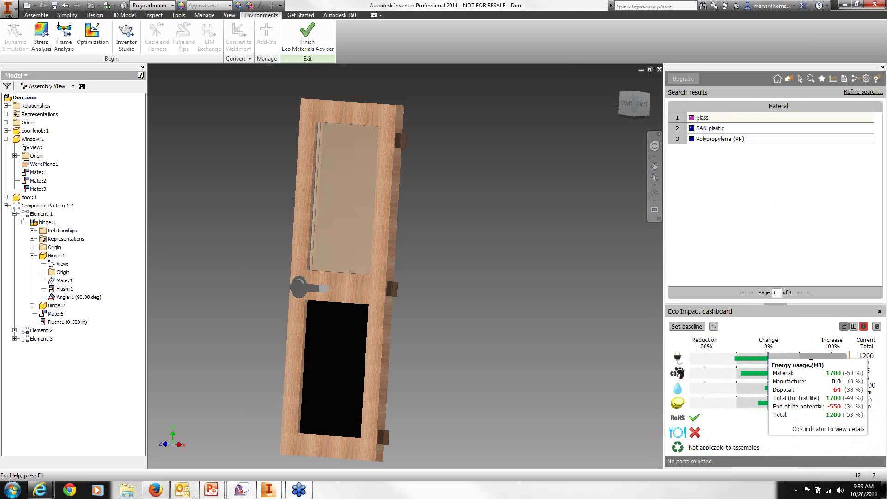
# - Close the polycarbonate datasheet and open the Eco Impact Comparison report for the door assembly as a PDF
pyautogui.click(845, 80)
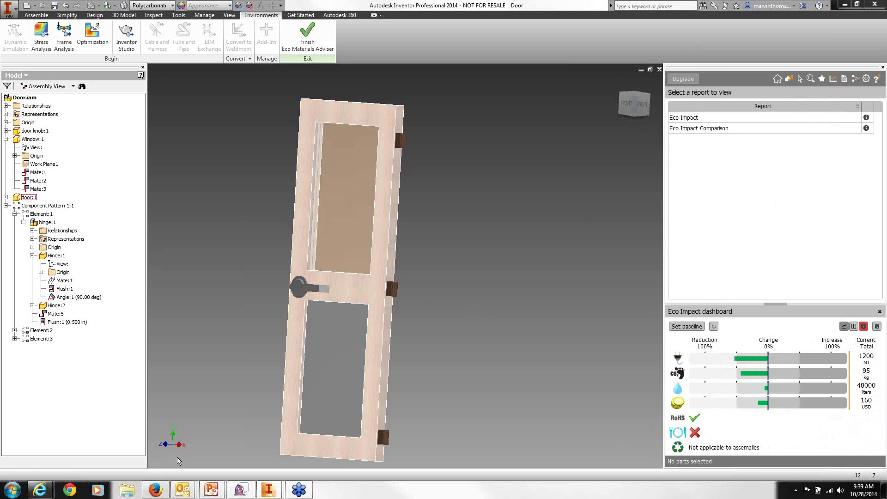
pyautogui.click(156, 491)
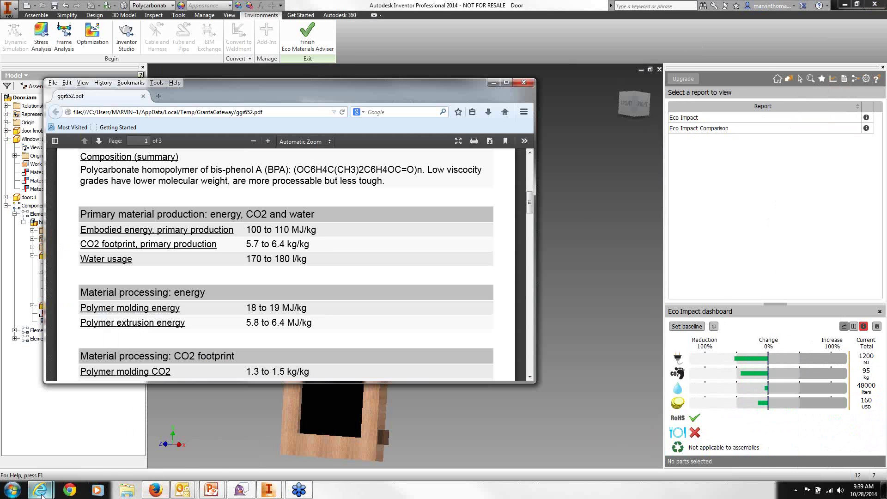
pyautogui.moveTo(42, 493)
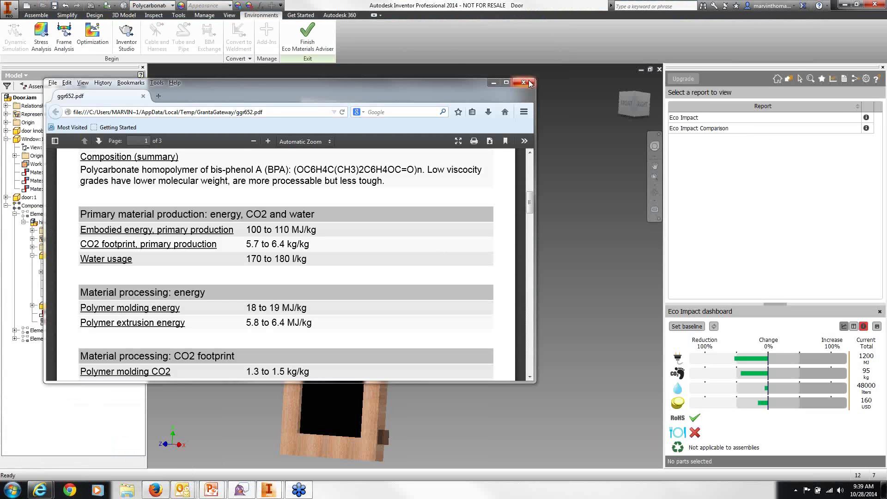
pyautogui.click(528, 79)
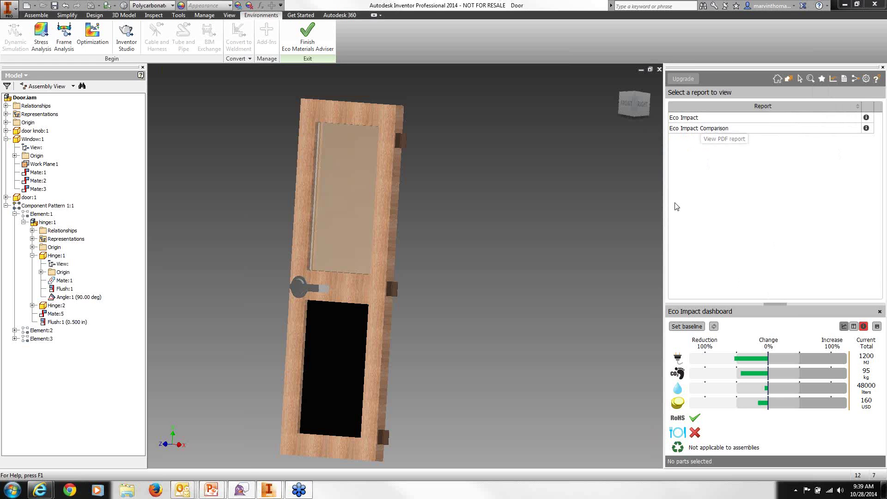
pyautogui.click(737, 138)
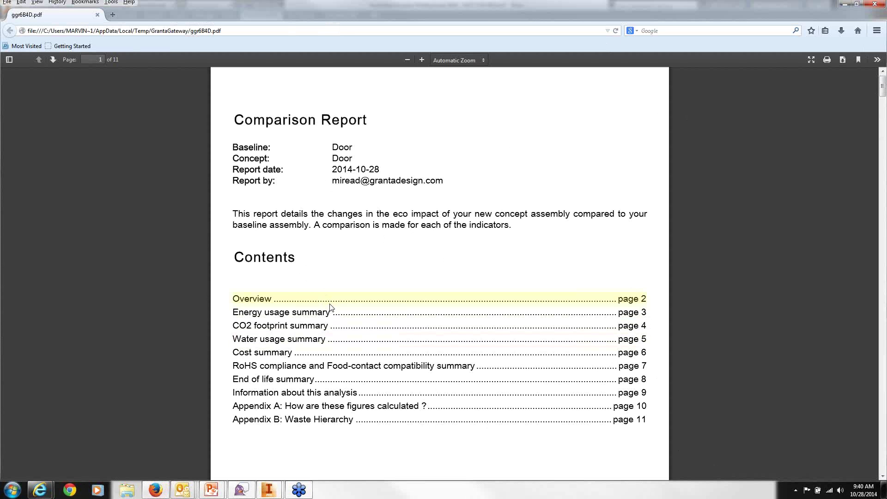
# - Review the comparison report's contents and its overview of changes compared to the baseline for each eco indicator
pyautogui.scroll(-2, 331, 323)
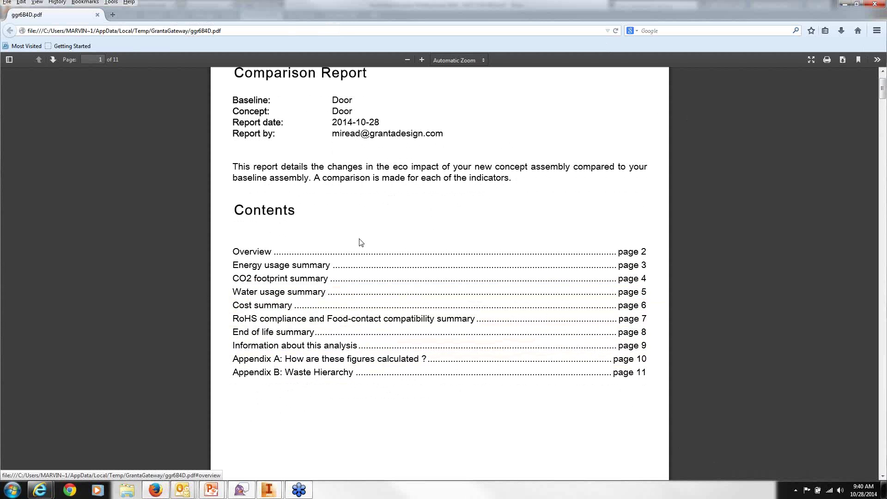
pyautogui.scroll(-7, 370, 279)
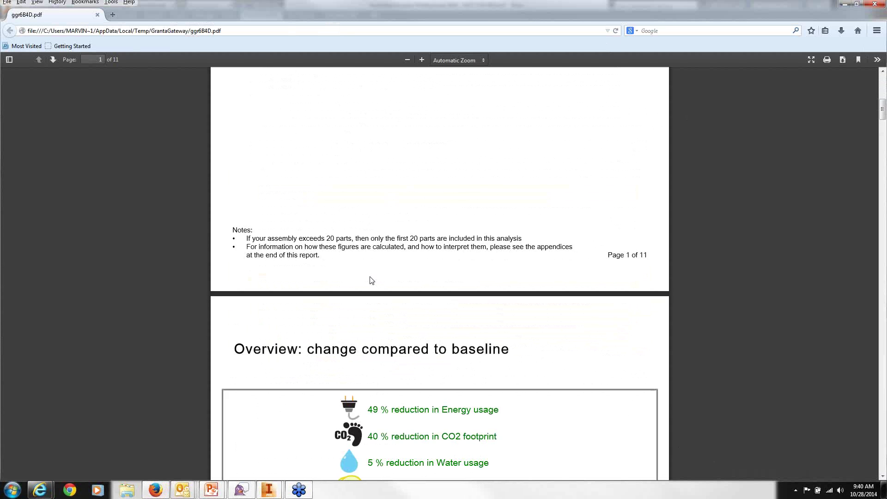
pyautogui.scroll(-3, 372, 280)
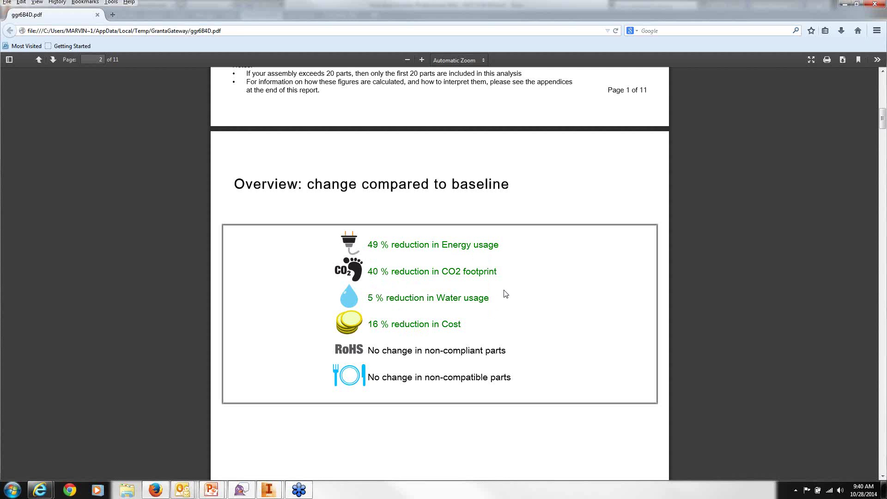
pyautogui.scroll(-2, 505, 292)
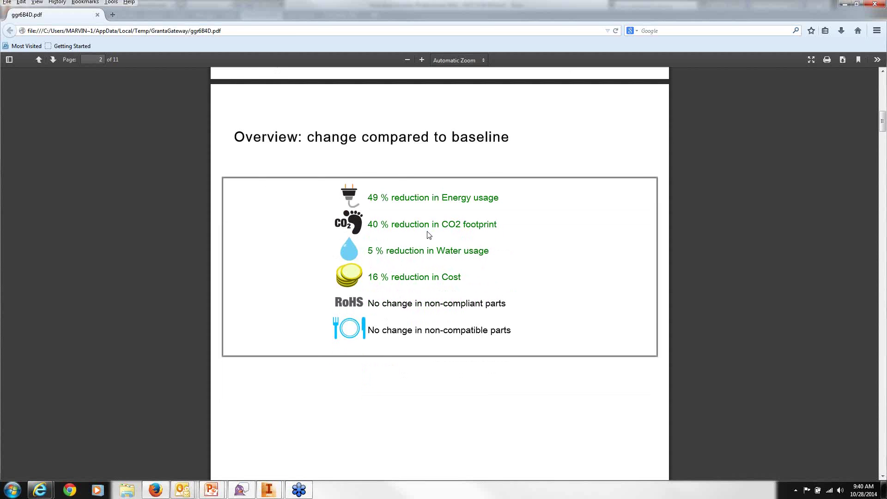
pyautogui.scroll(-1, 429, 236)
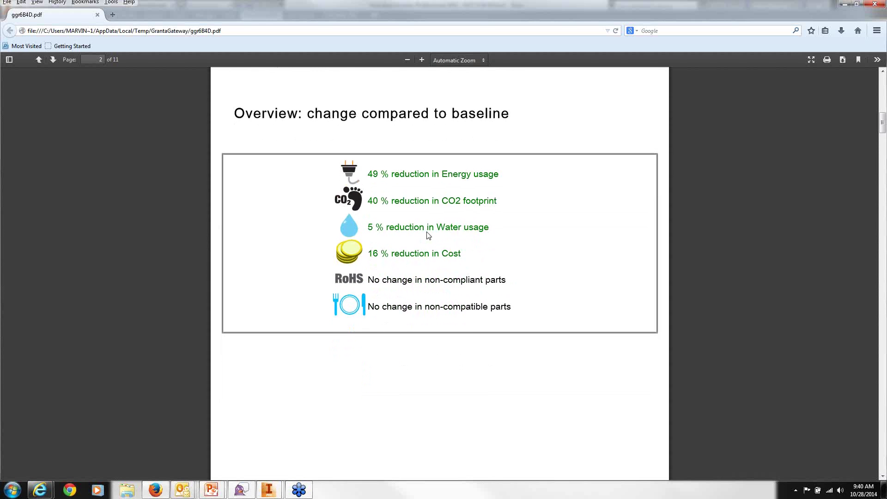
# - Examine the energy usage summary, comparing baseline and new concept across the life phases in the chart and table
pyautogui.scroll(-8, 429, 236)
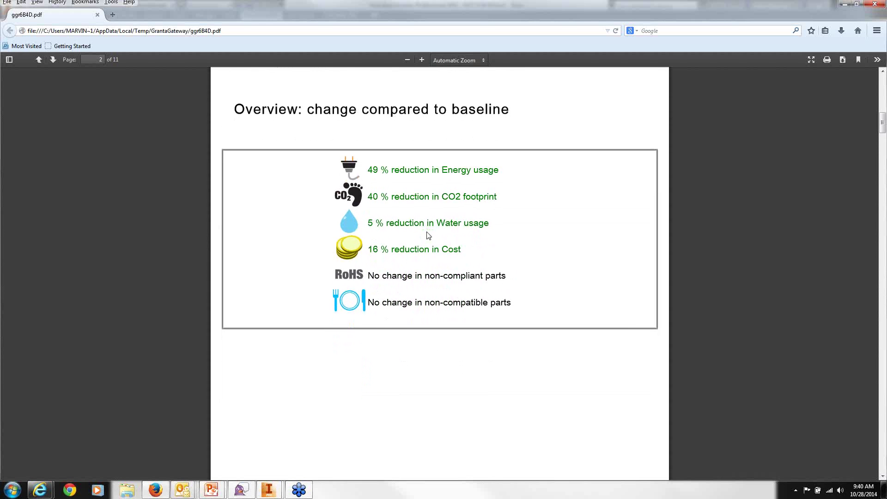
pyautogui.scroll(-10, 426, 240)
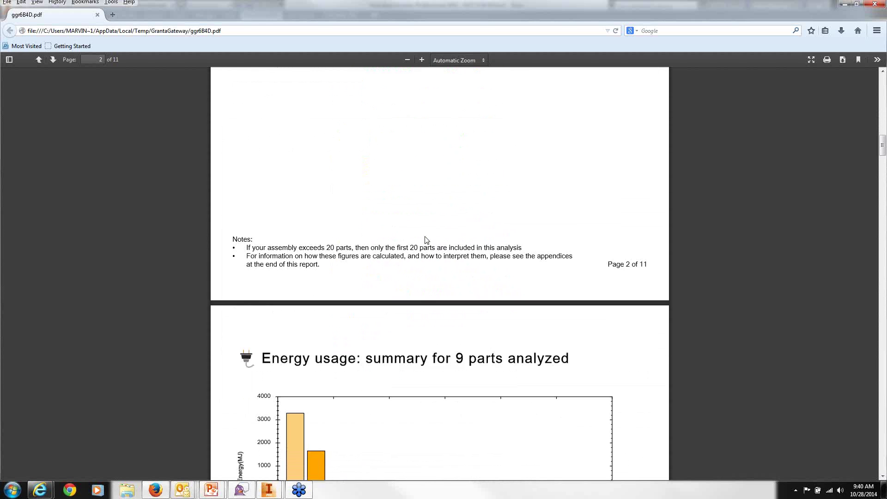
pyautogui.scroll(-2, 378, 265)
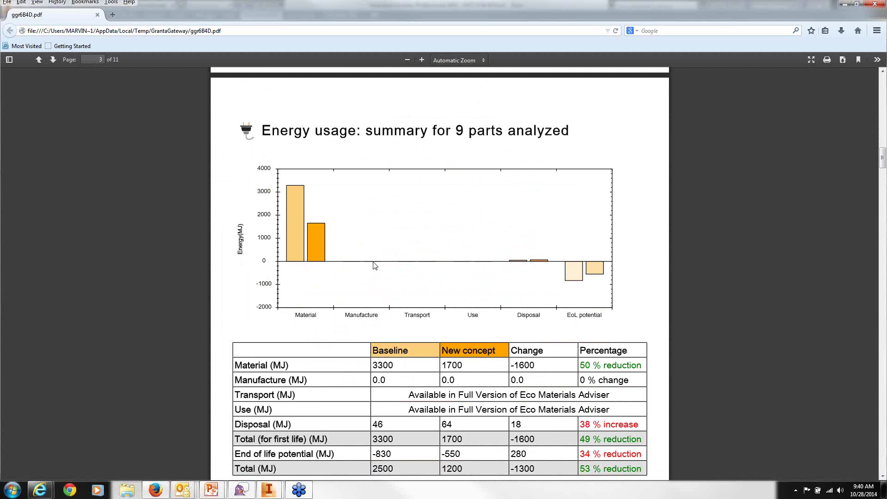
pyautogui.scroll(-3, 374, 265)
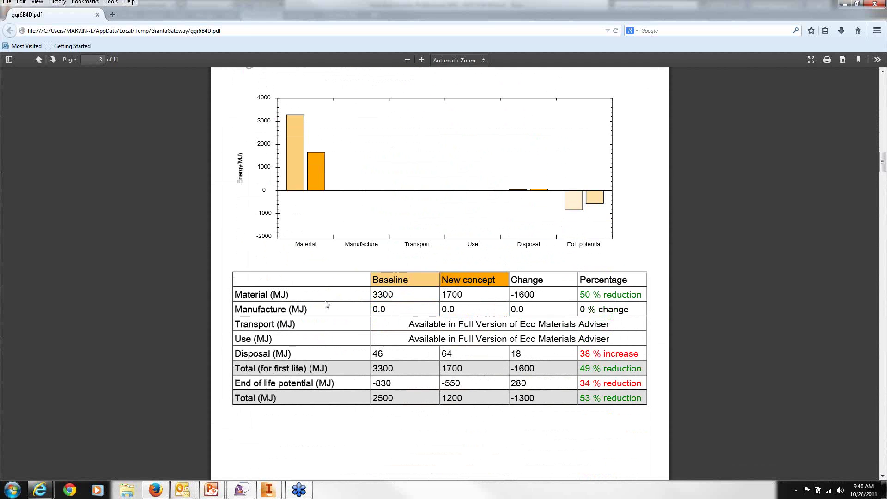
pyautogui.scroll(-2, 615, 247)
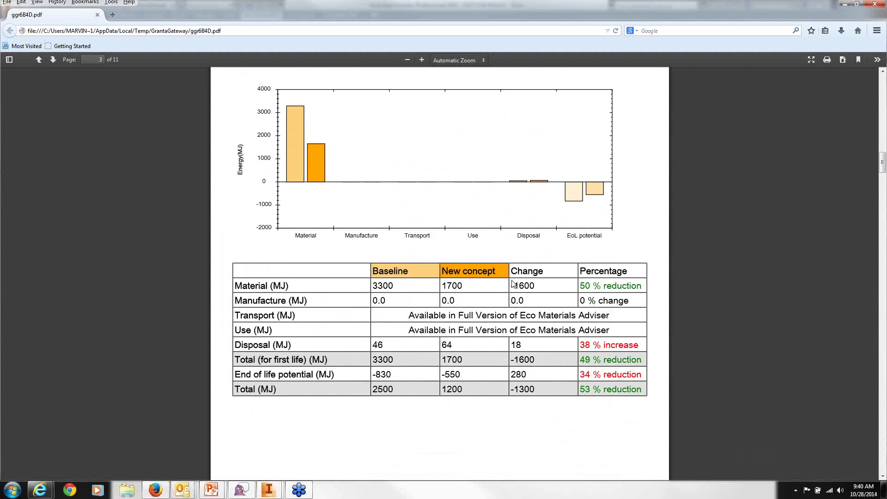
pyautogui.scroll(-5, 617, 247)
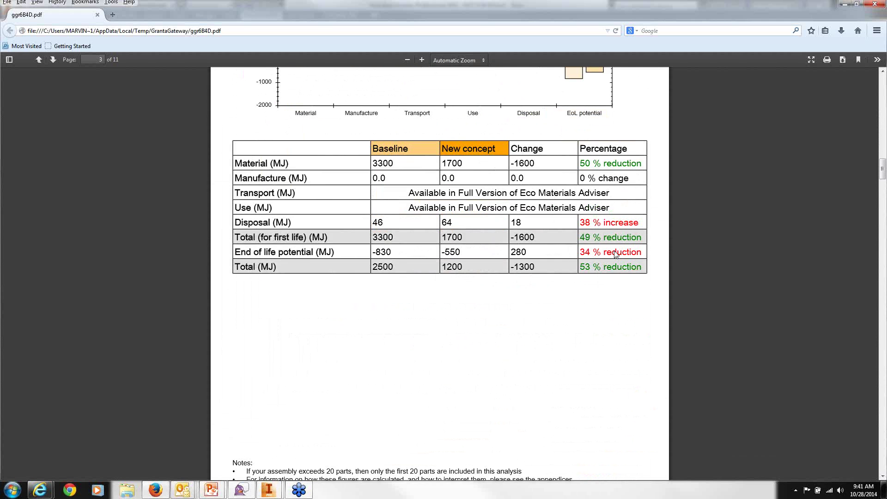
pyautogui.scroll(-1, 616, 254)
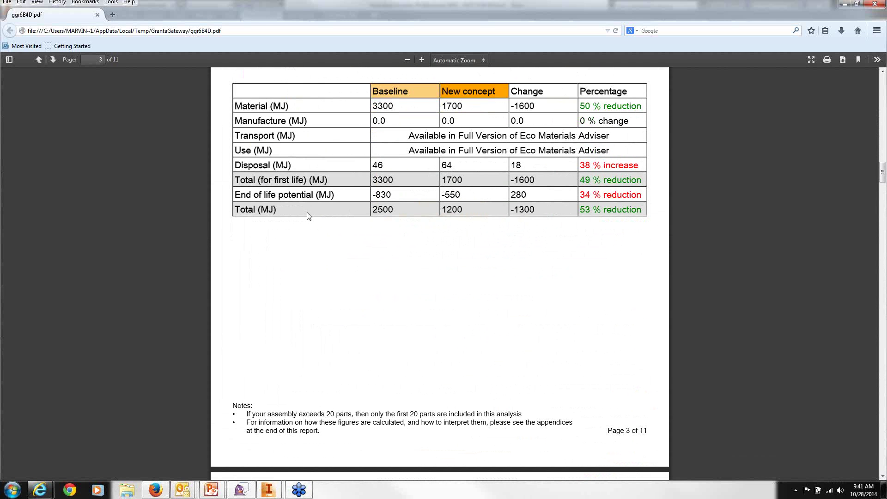
# - Compare baseline and new concept in the report's CO2 footprint, water usage and cost summaries
pyautogui.scroll(-10, 321, 226)
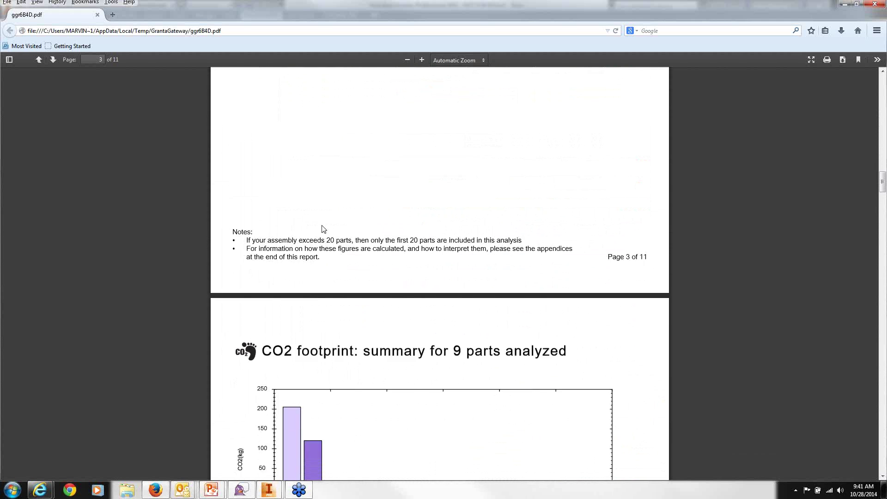
pyautogui.scroll(-6, 318, 231)
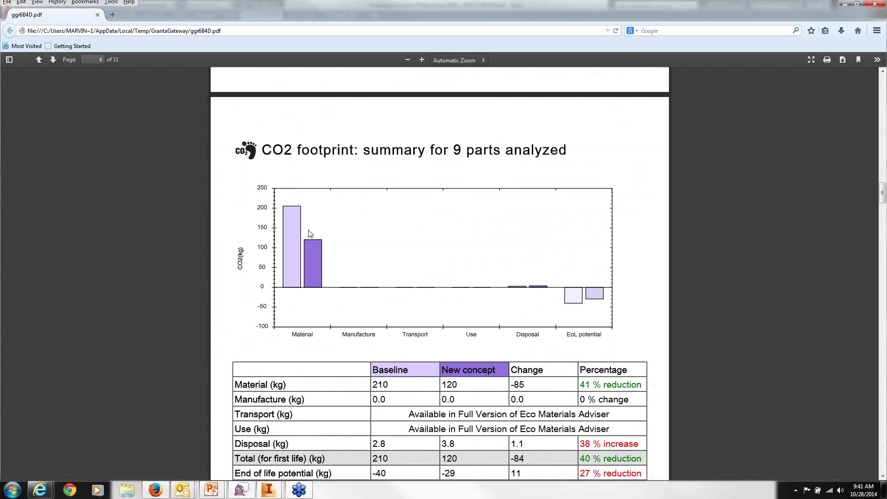
pyautogui.scroll(-20, 560, 223)
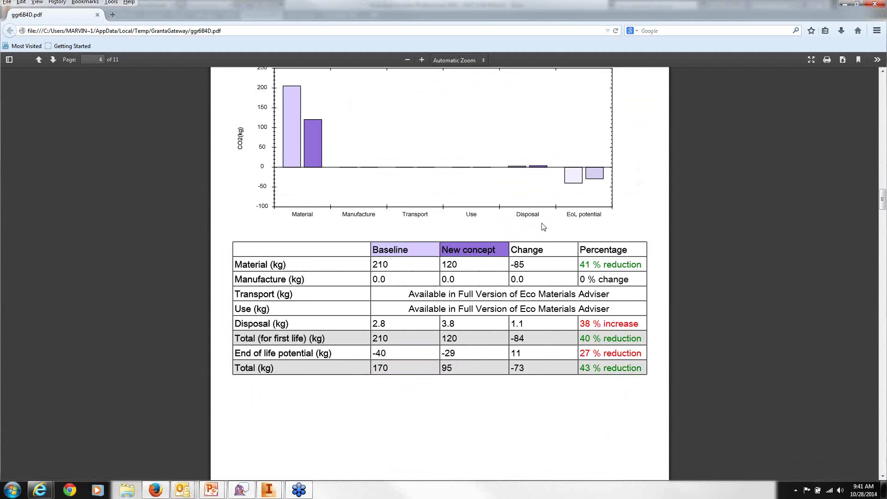
pyautogui.scroll(-20, 544, 247)
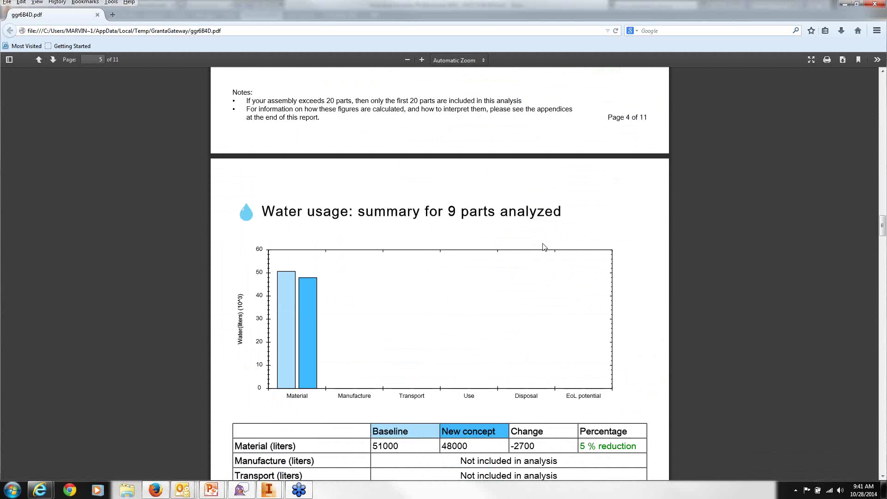
pyautogui.scroll(-15, 546, 247)
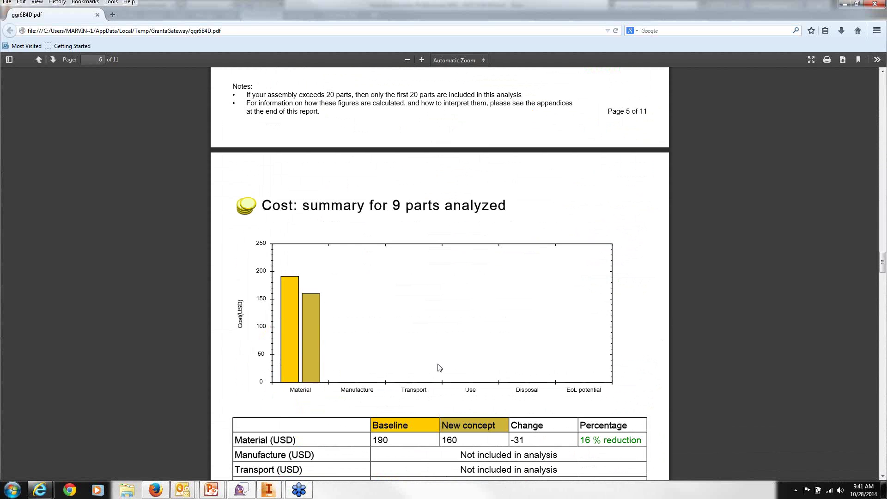
pyautogui.scroll(-15, 453, 354)
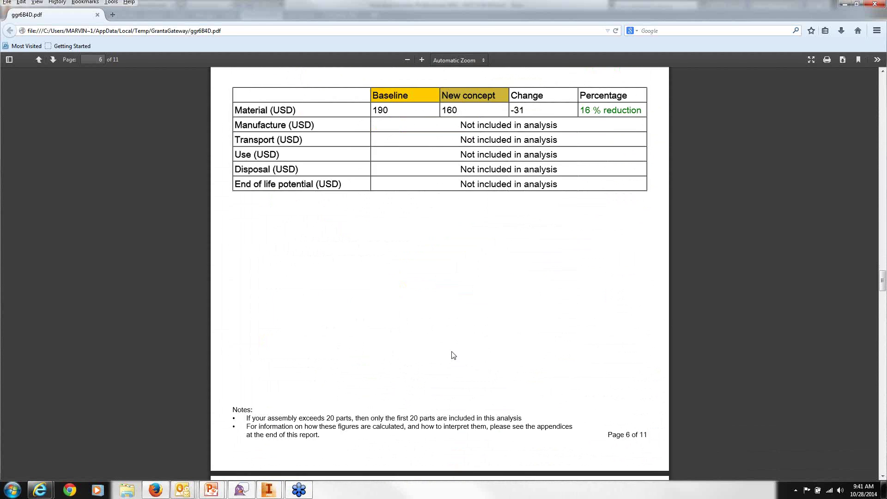
# - Look through the food-contact compatibility and end of life summaries, continuing to the notes on parts without assigned processes
pyautogui.scroll(-20, 454, 355)
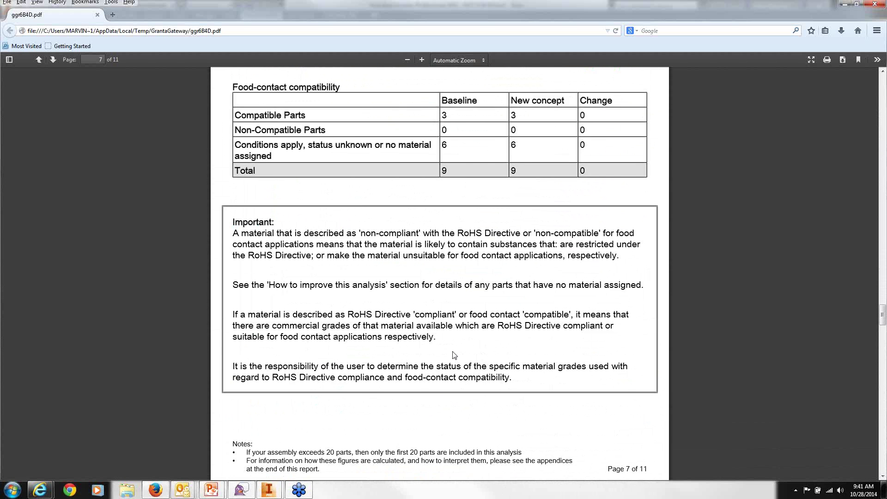
pyautogui.scroll(-15, 455, 355)
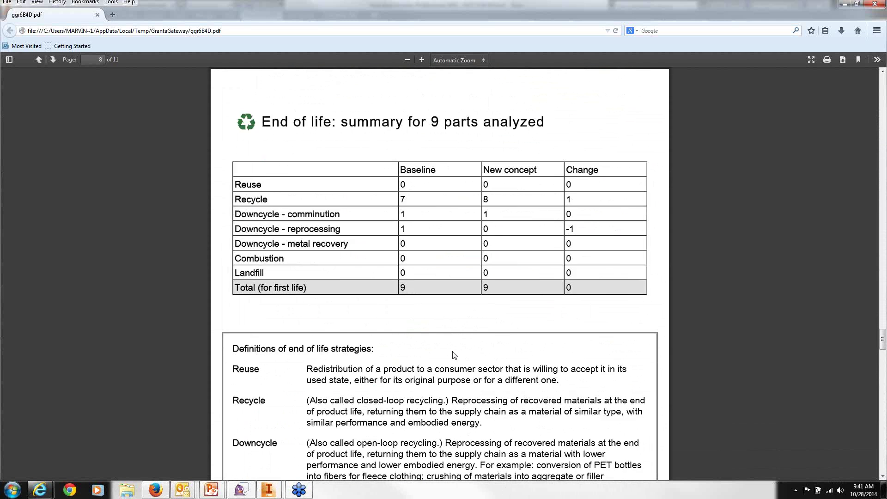
pyautogui.scroll(-20, 455, 355)
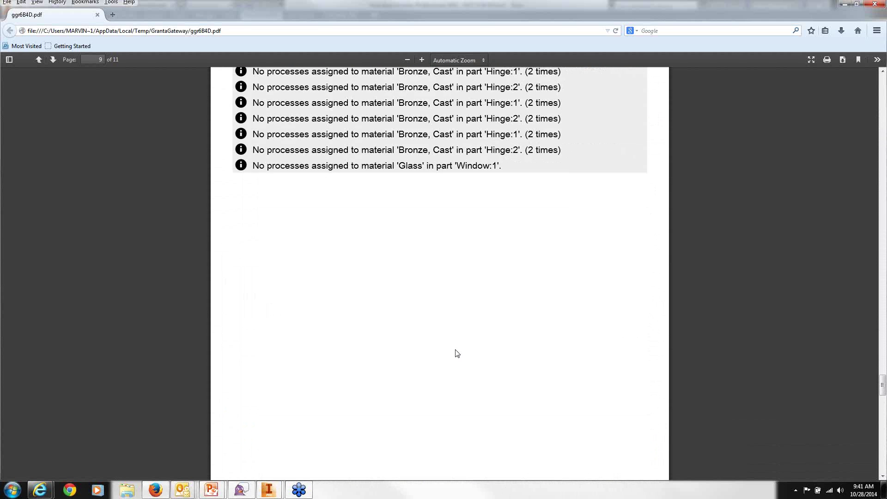
# - Read Appendix A of the report on how the environmental indicator figures are calculated
pyautogui.scroll(-13, 457, 354)
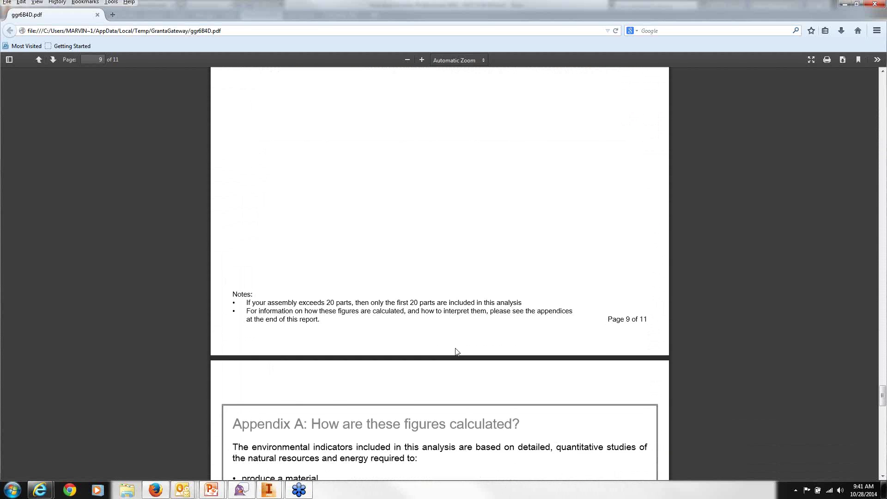
pyautogui.scroll(-5, 457, 354)
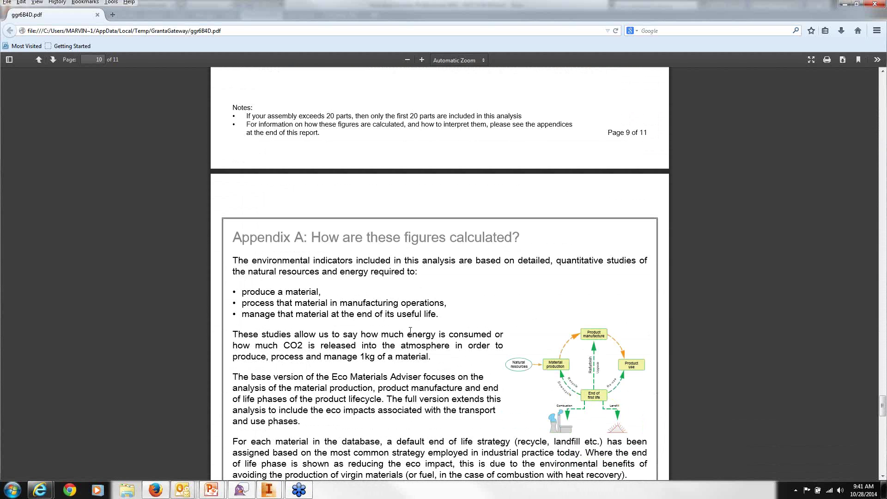
pyautogui.scroll(-3, 399, 324)
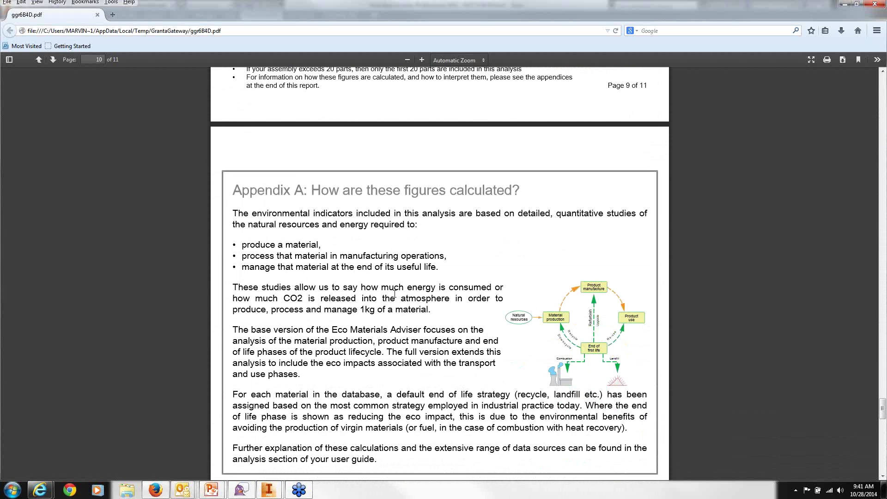